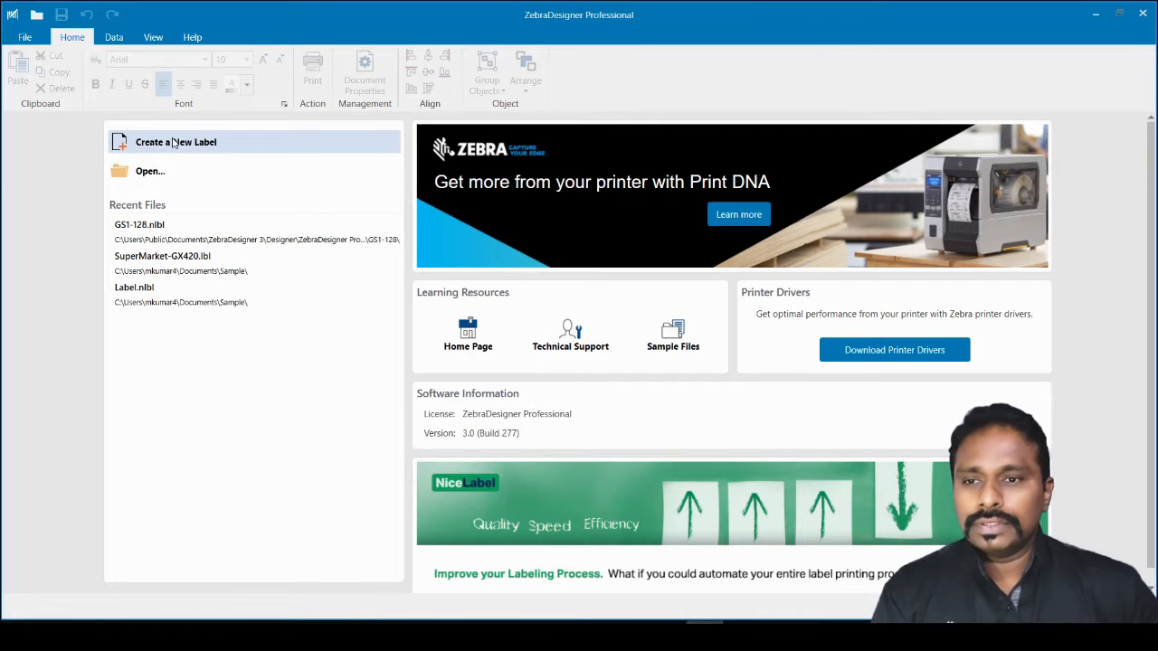
Step: Create a new label and choose the ZDesigner ZD500R-203dpi ZPL printer for it
left_click(151, 144)
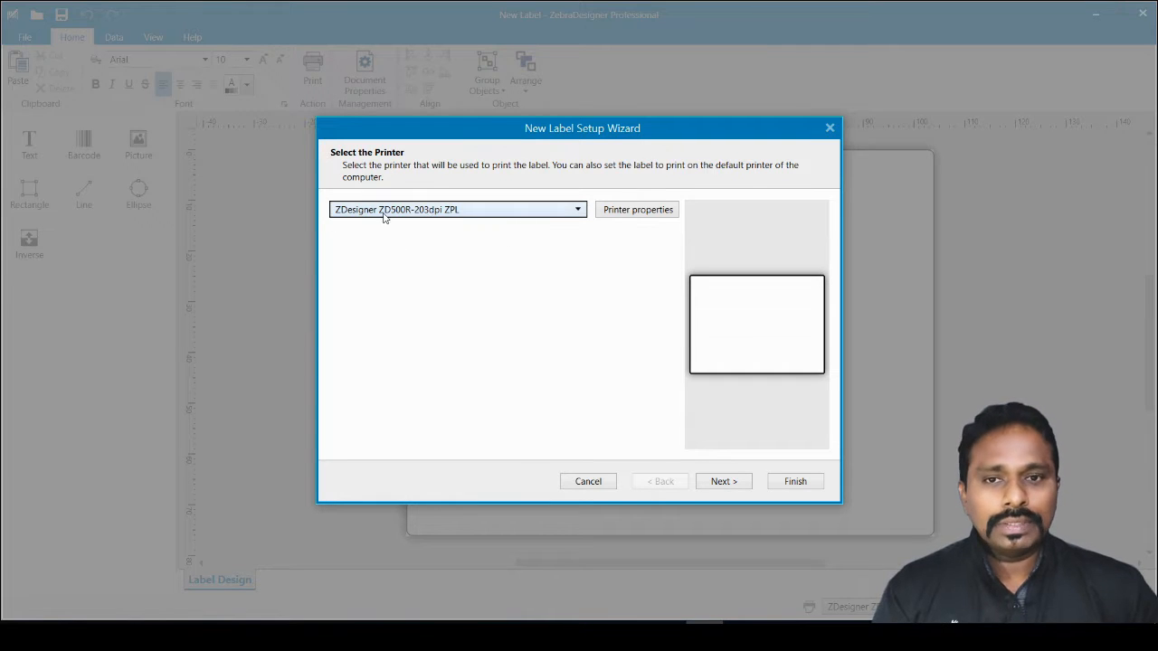
left_click(473, 211)
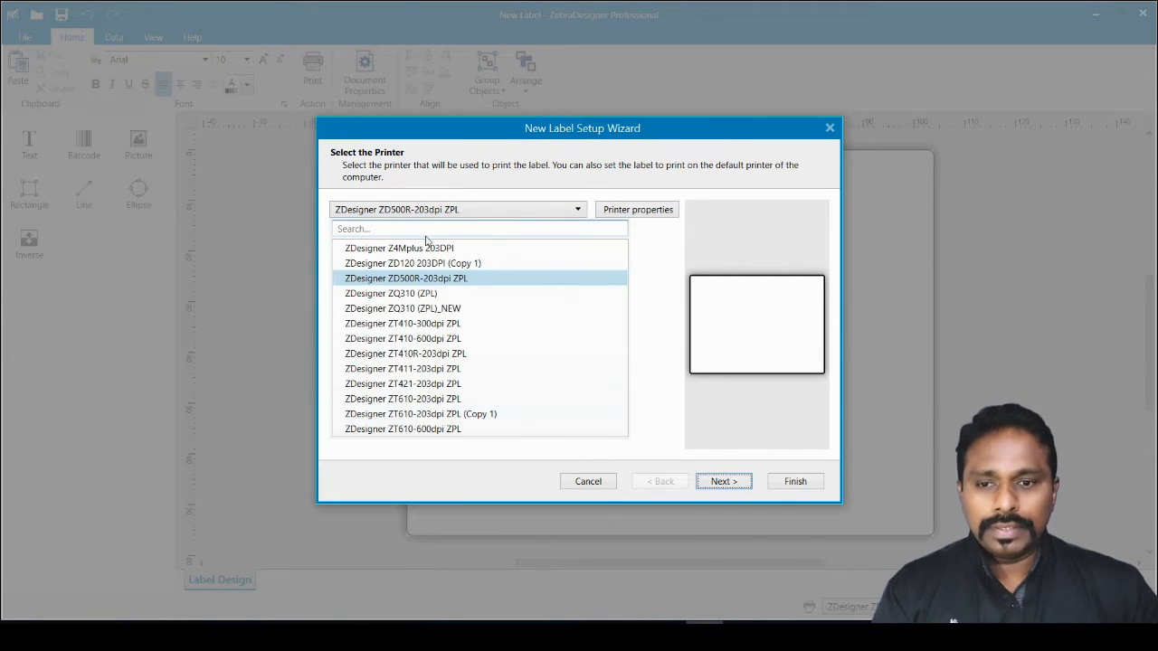
left_click(393, 280)
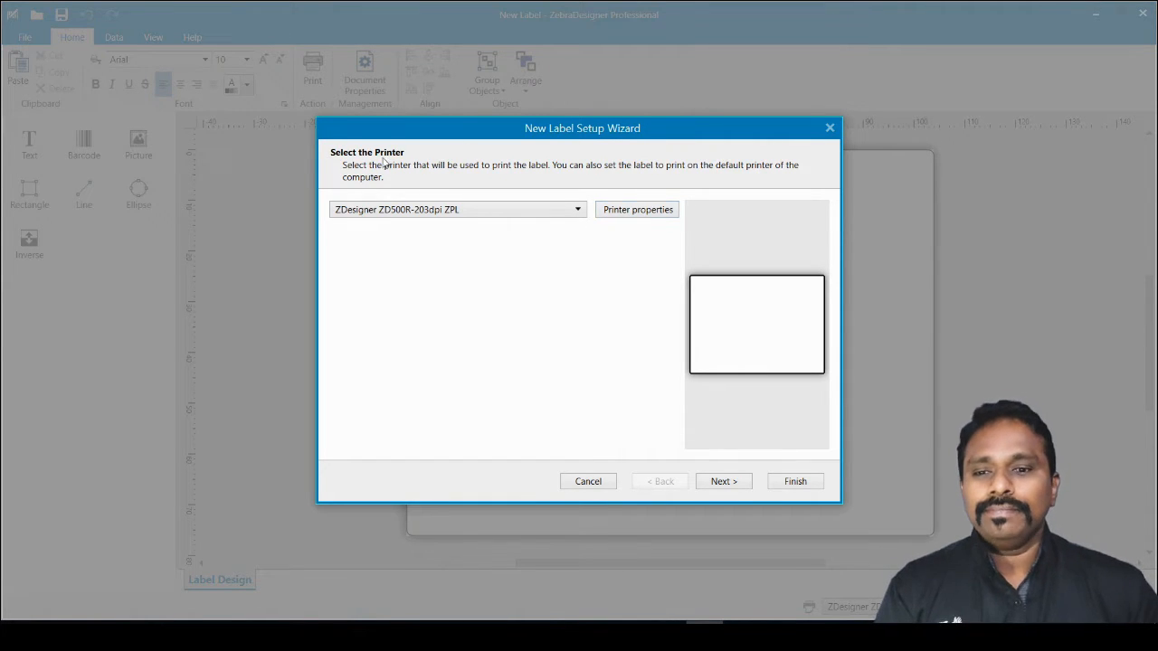
Step: In the printer's print options, set the speed to 4.0"/s and the darkness to 15
left_click(631, 210)
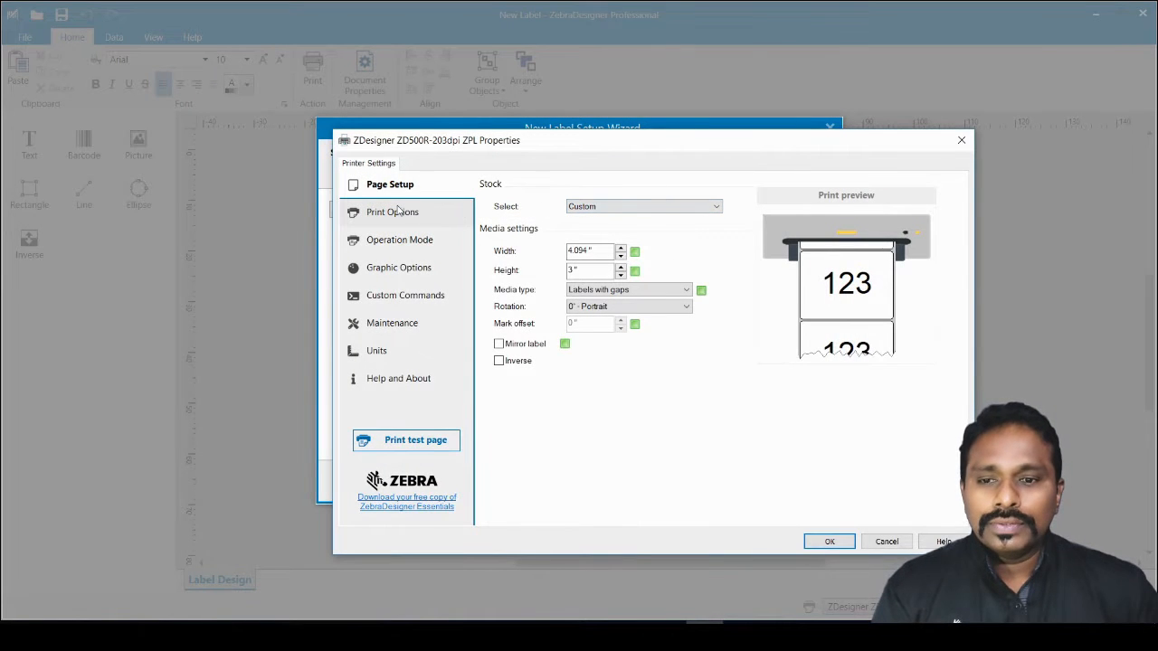
left_click(392, 213)
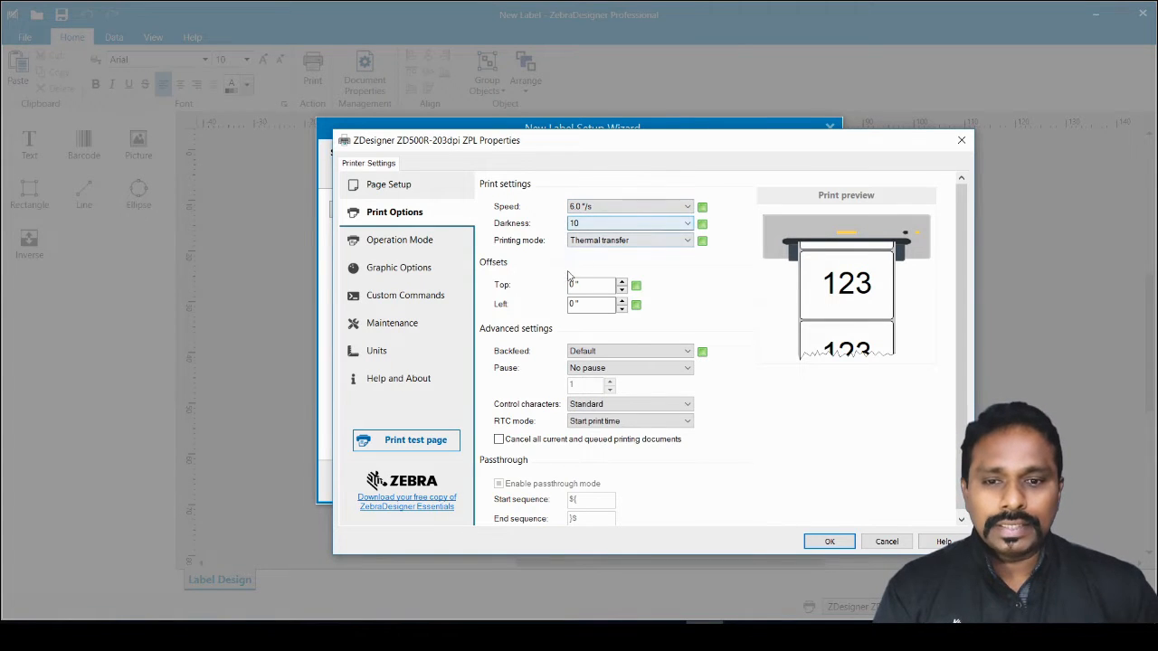
left_click(604, 207)
left_click(586, 238)
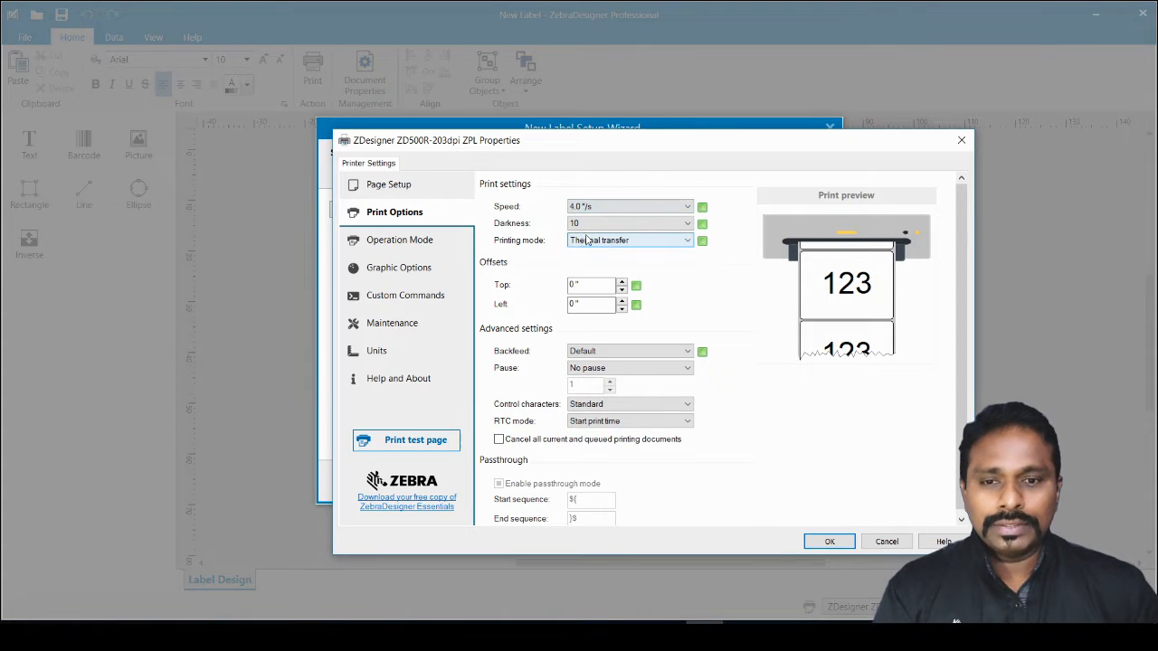
left_click(606, 225)
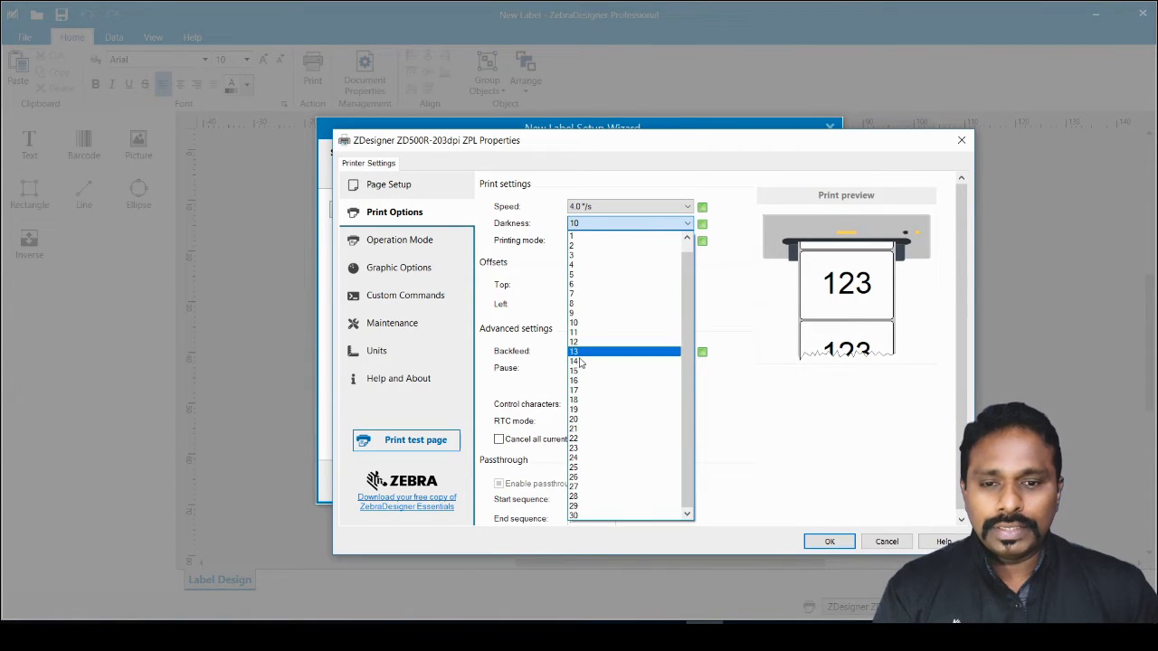
left_click(617, 274)
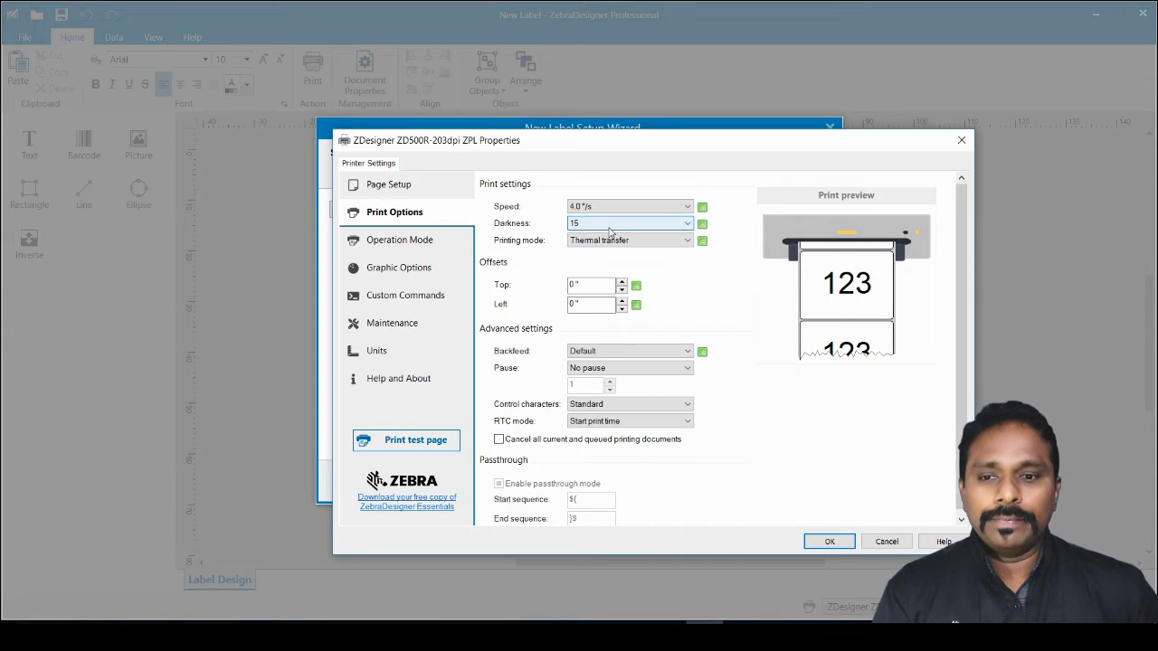
Step: Choose Tear off as the printer's operation mode, accept the properties and continue to the page size setup
left_click(413, 240)
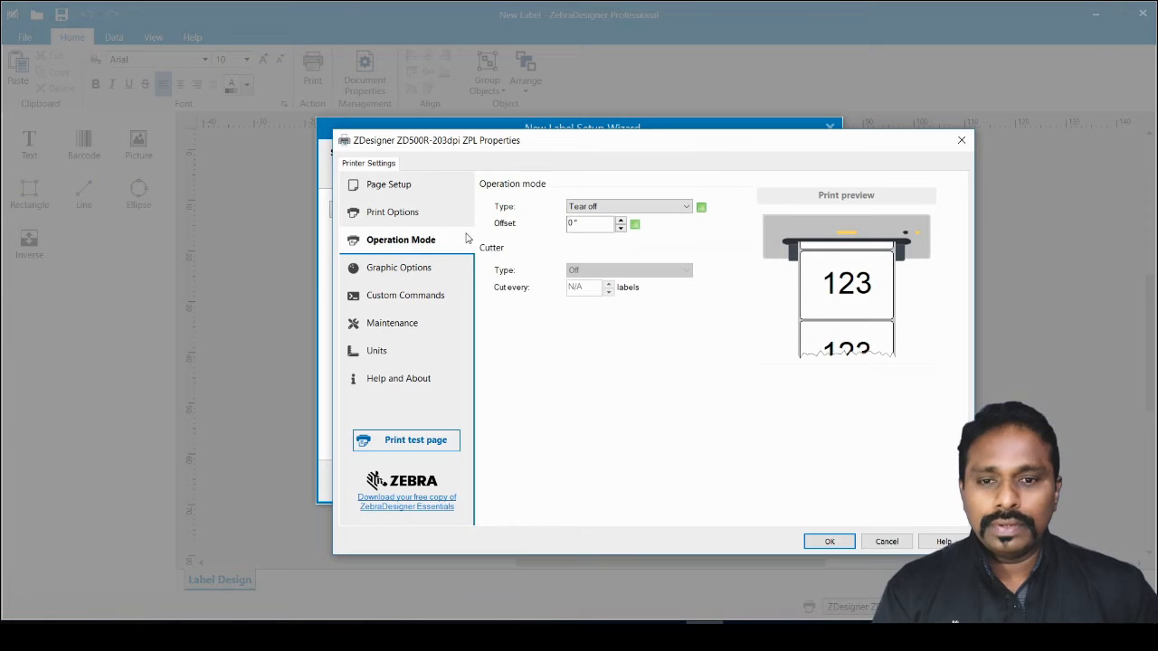
left_click(617, 208)
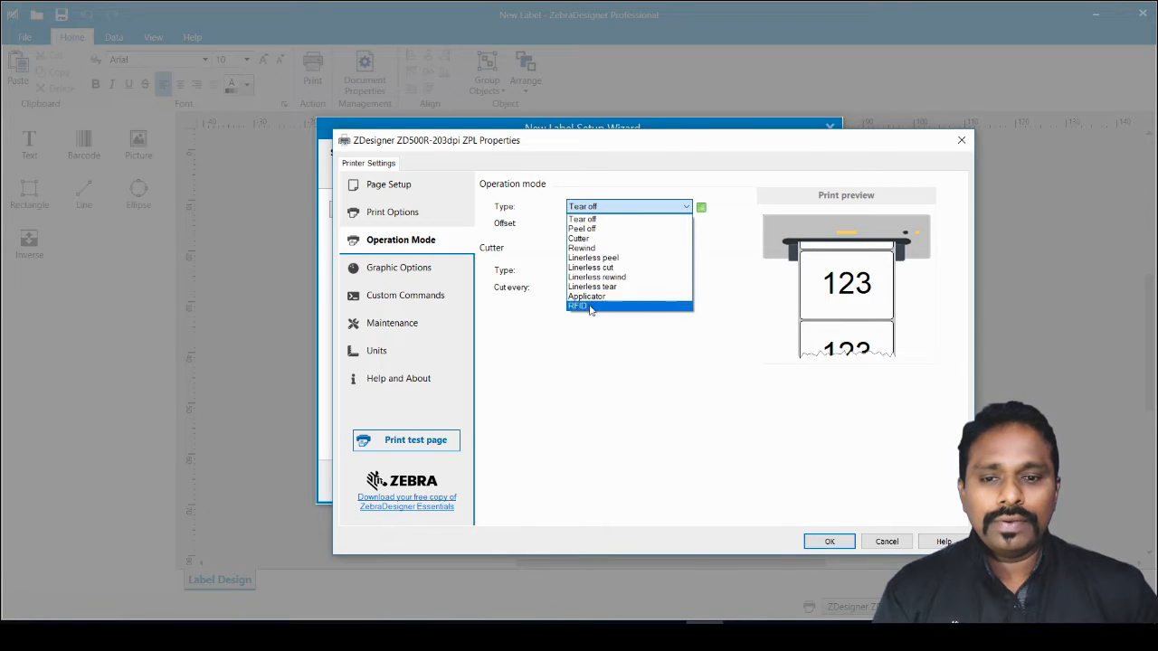
left_click(594, 220)
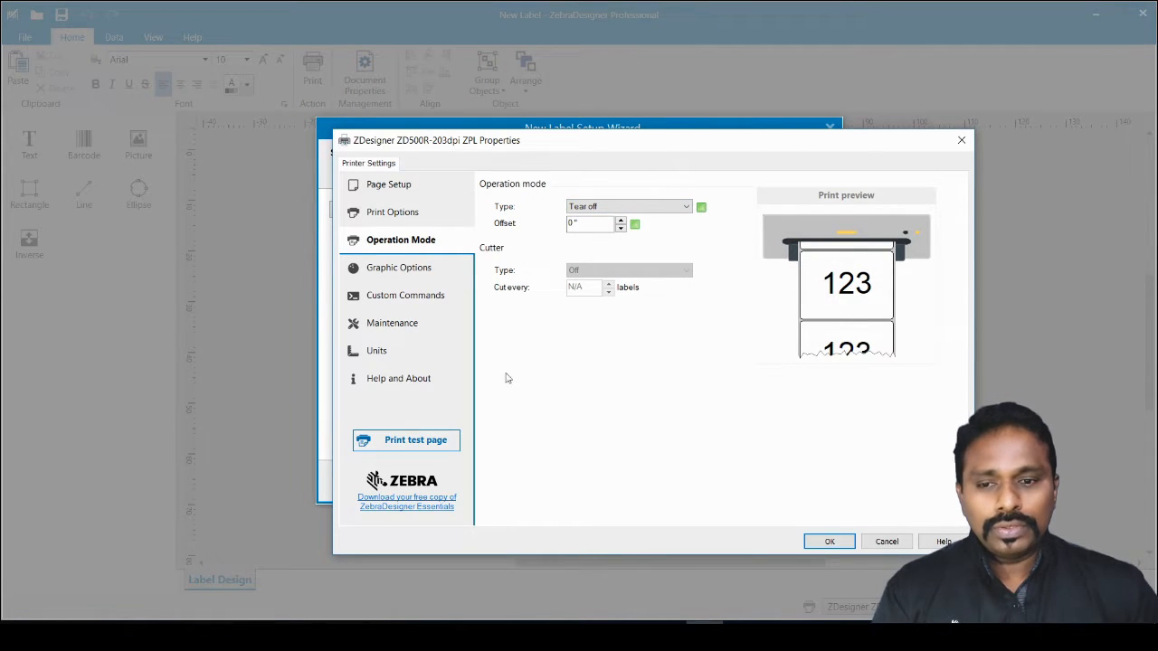
left_click(829, 541)
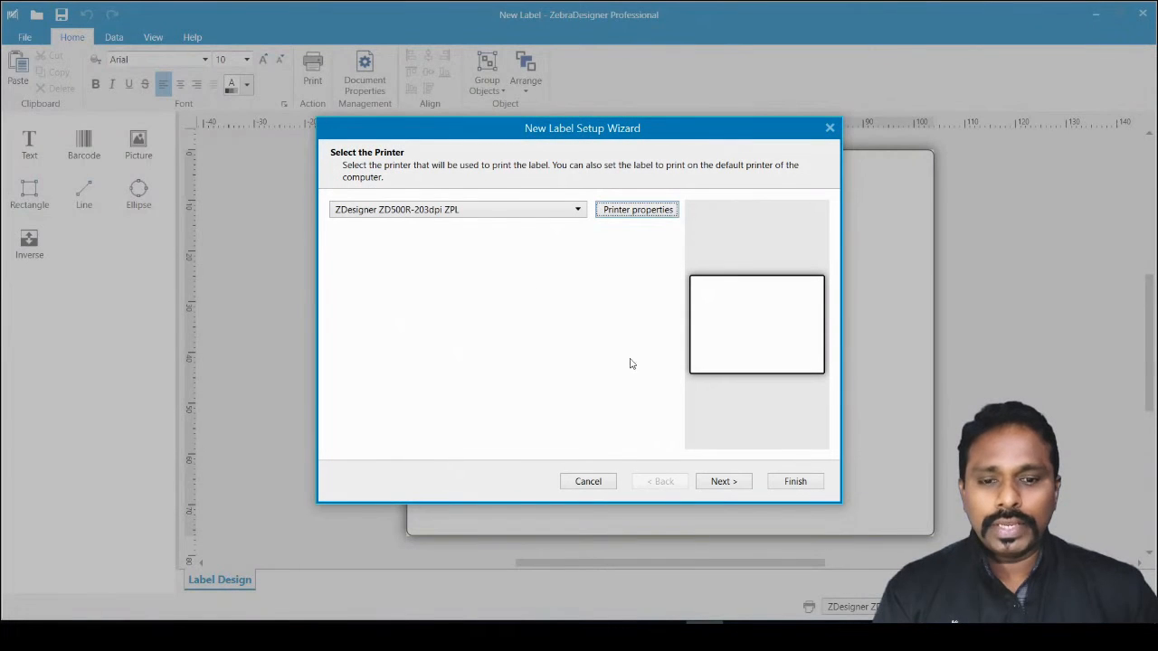
left_click(723, 482)
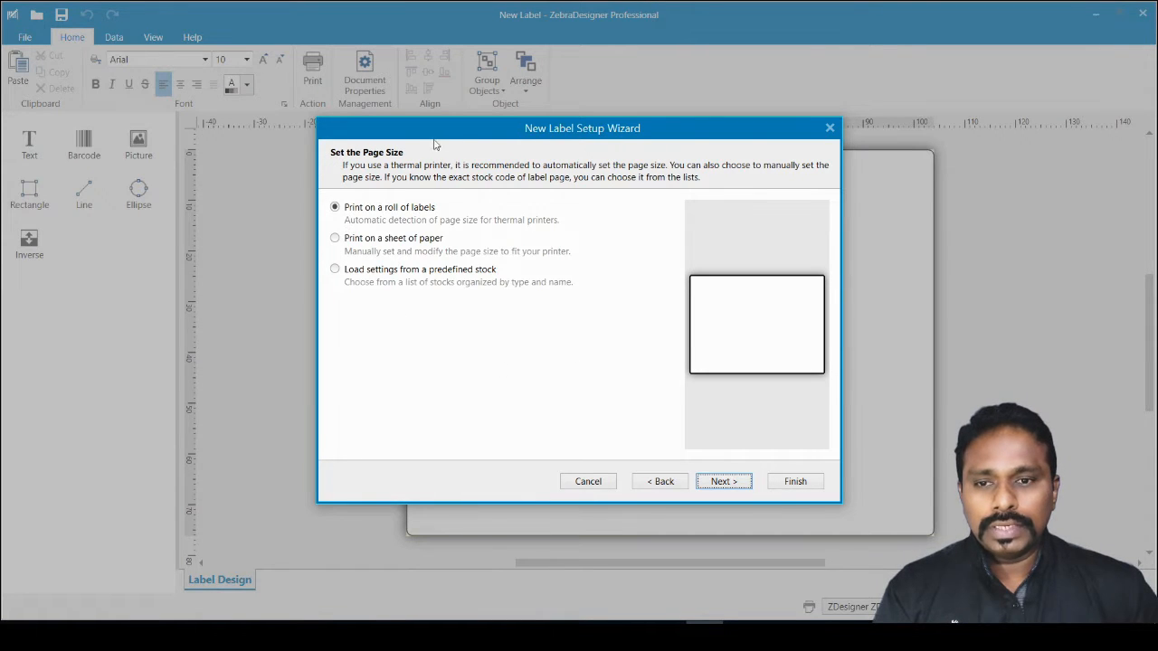
Step: Choose printing on a sheet of paper as the page size method, with mm as the unit of measure
left_click(335, 238)
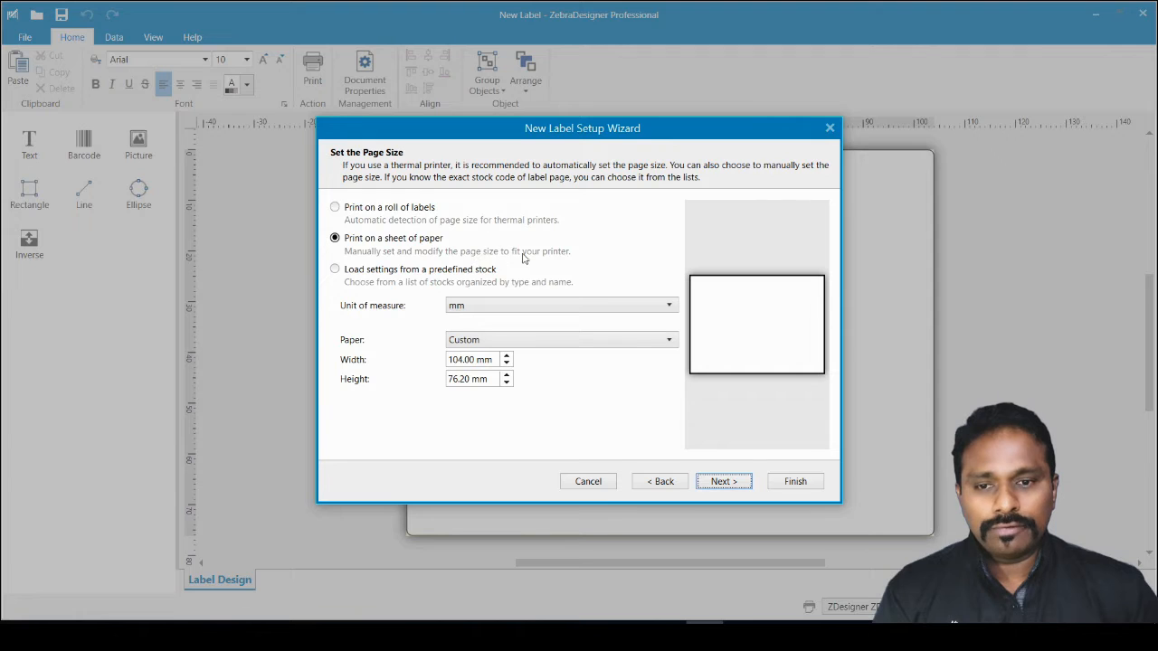
left_click(367, 209)
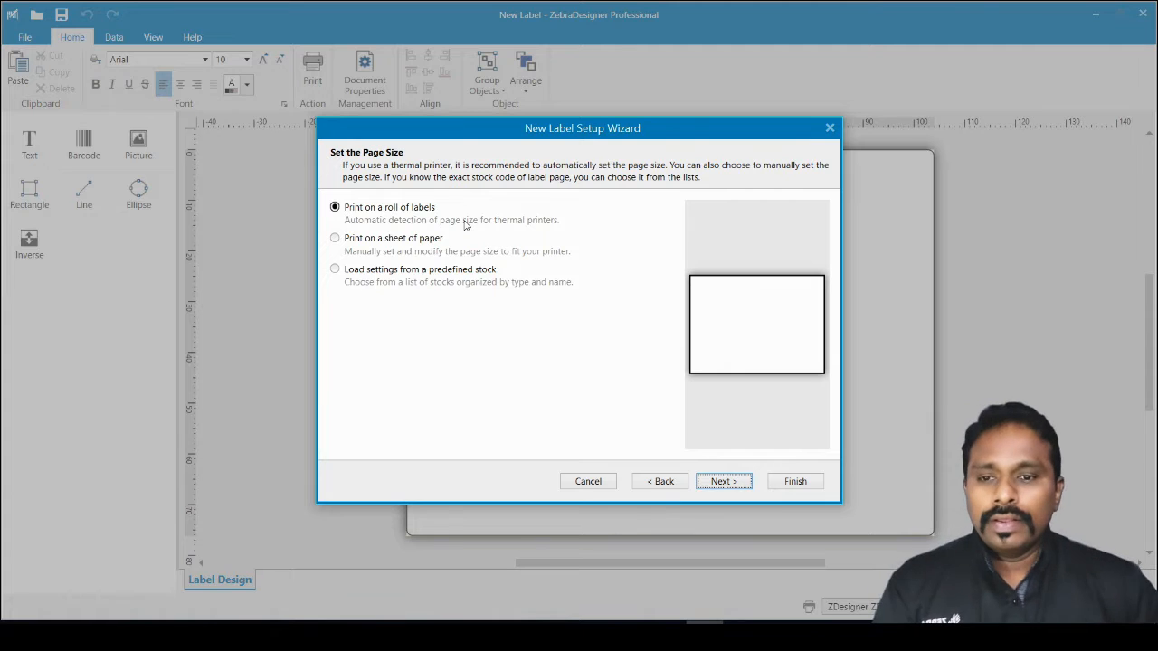
left_click(336, 239)
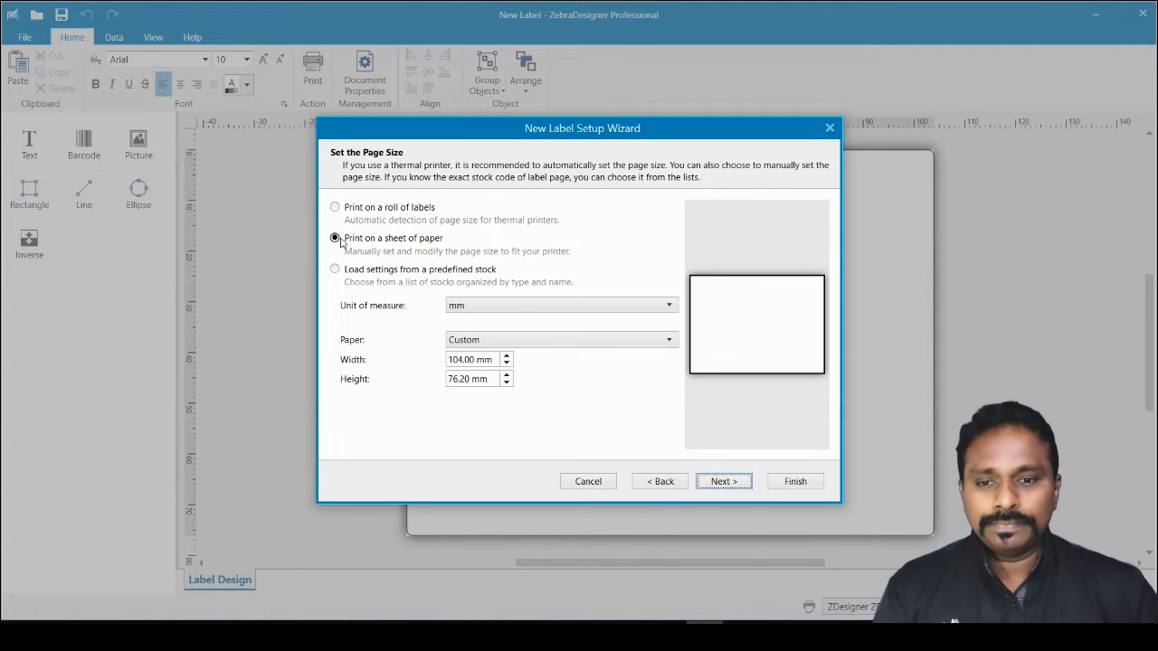
left_click(492, 305)
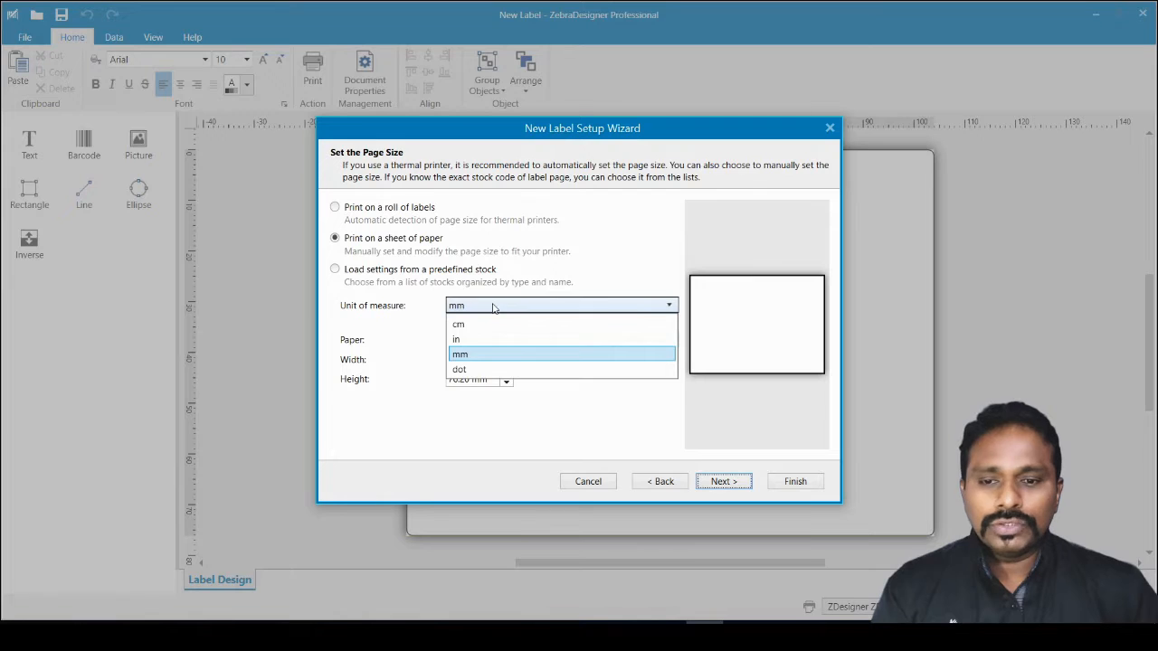
left_click(472, 359)
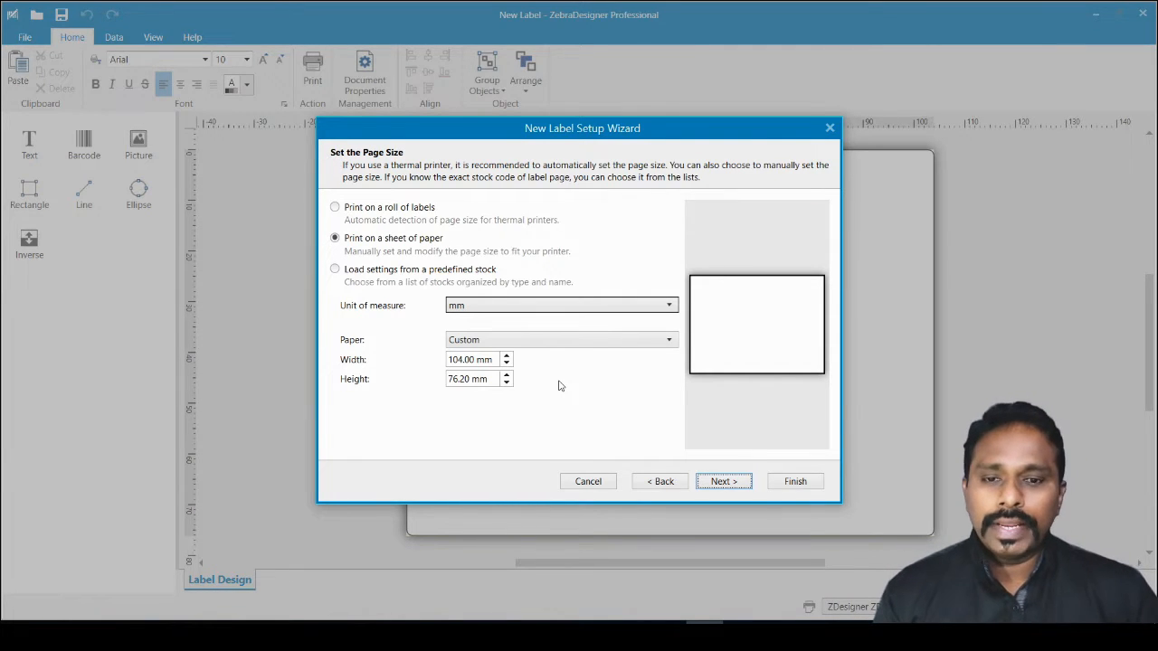
Step: Set the custom paper size to 106 mm wide and 100 mm high, and continue to the label layout
left_click(497, 359)
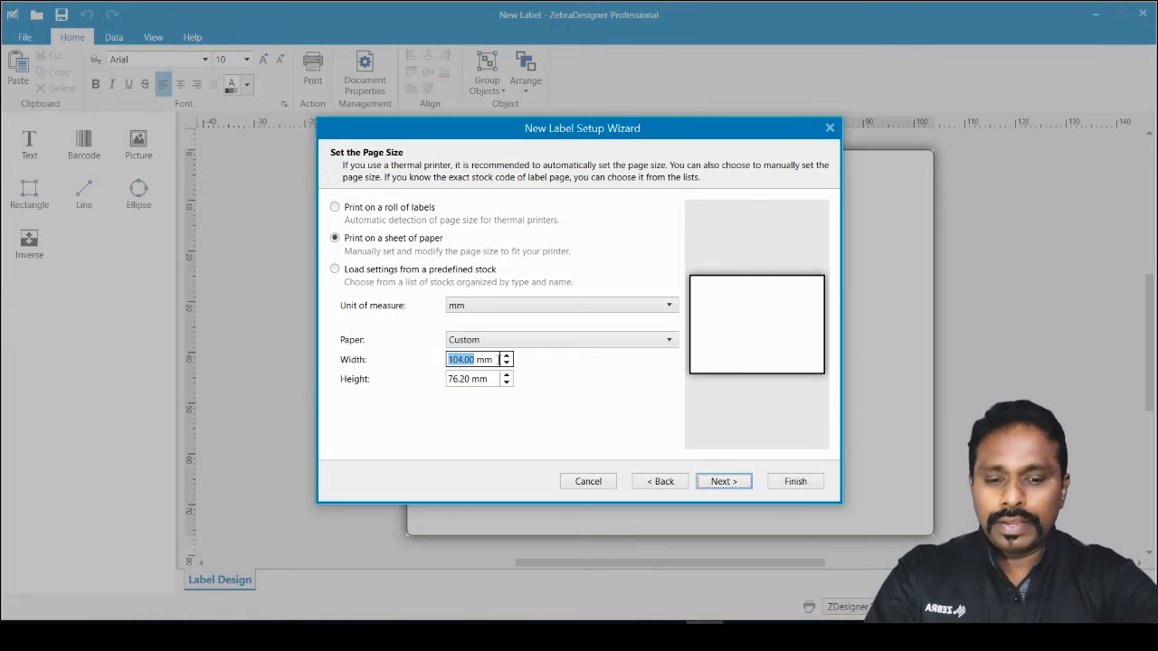
type("106")
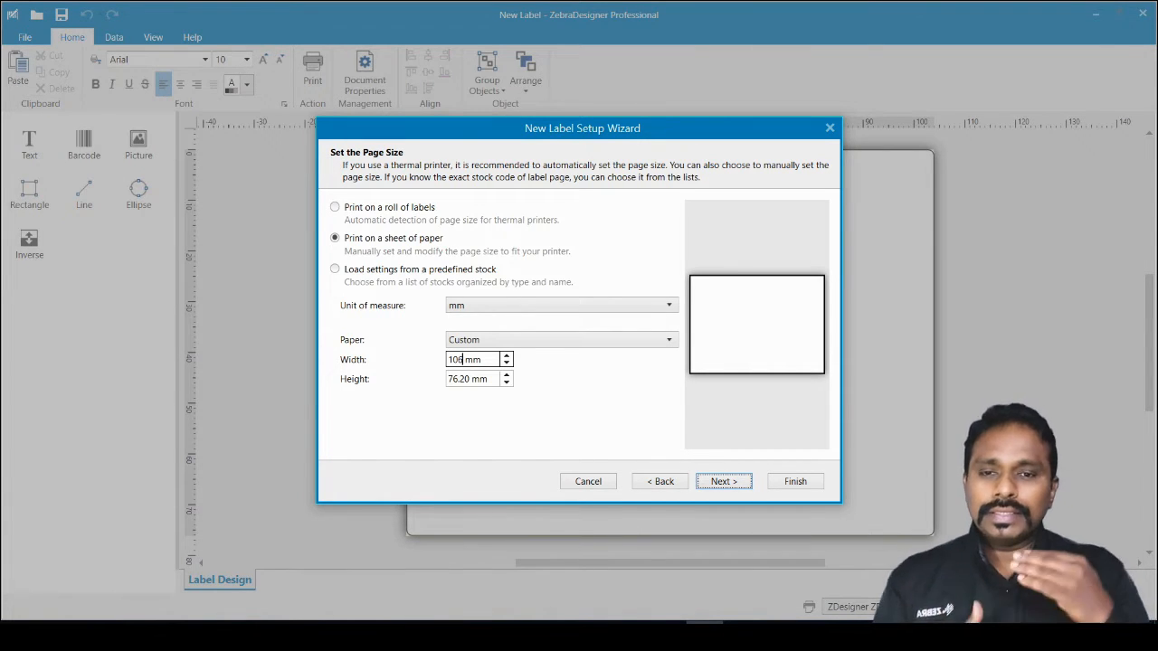
left_click(462, 359)
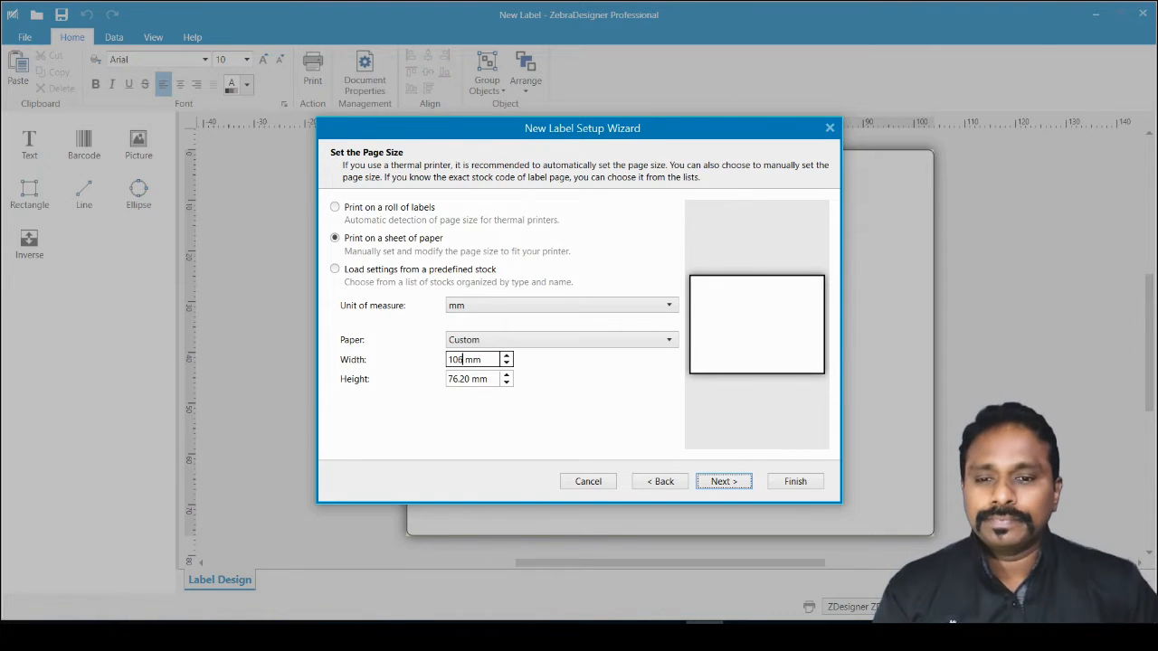
key("Tab")
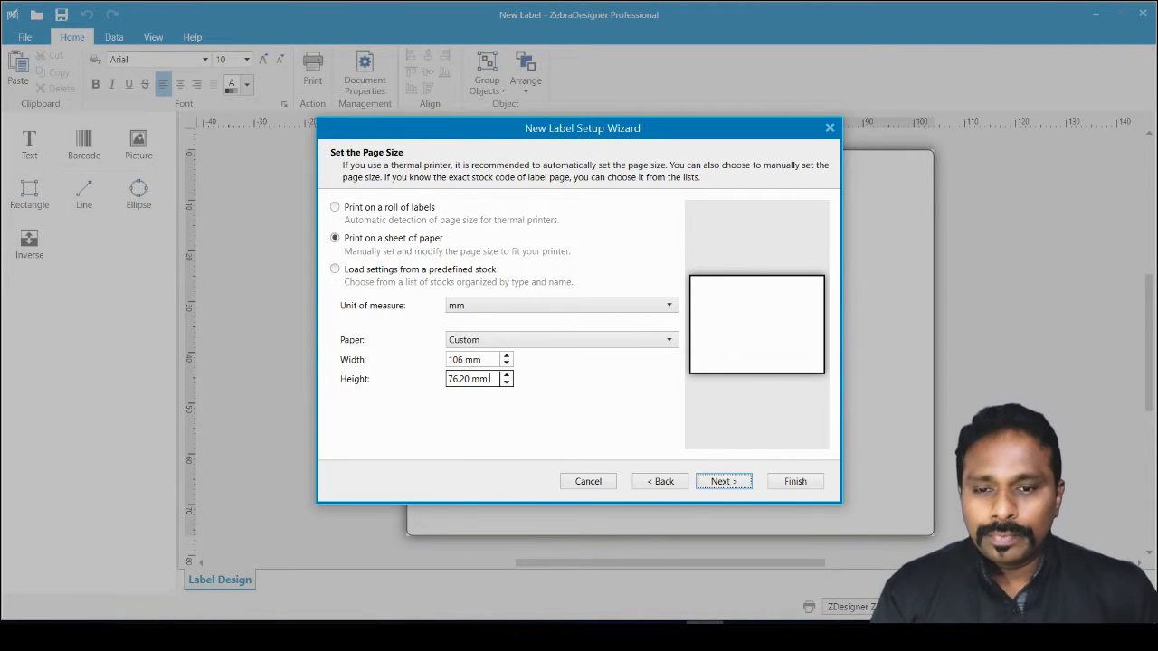
type("100")
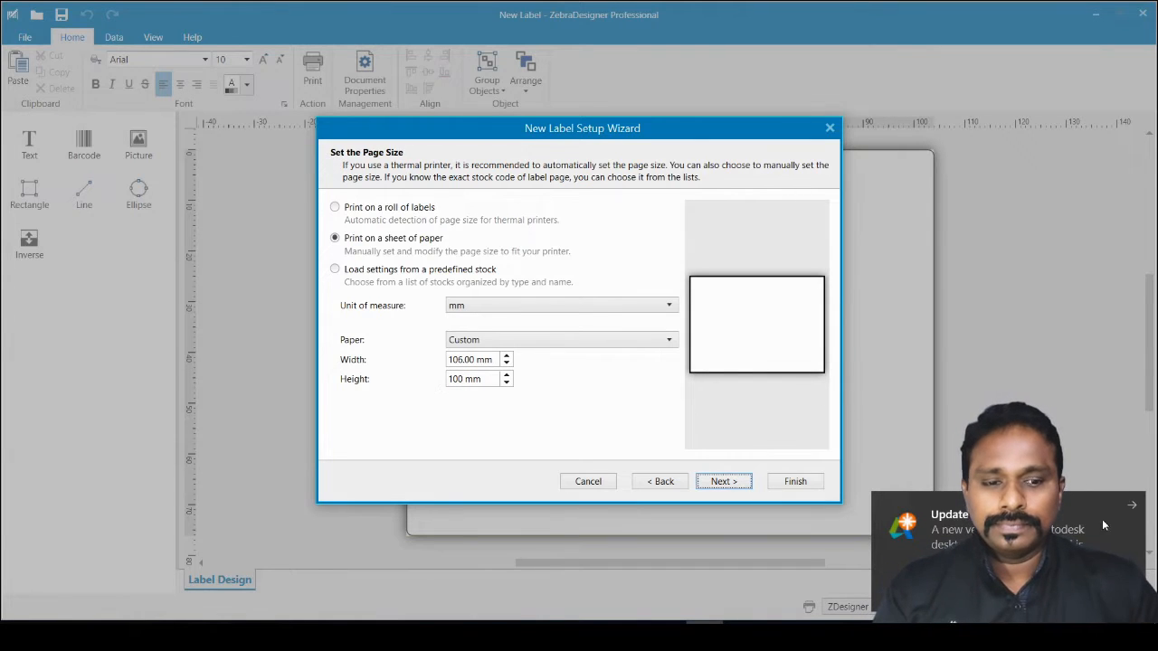
left_click(1126, 507)
left_click(465, 384)
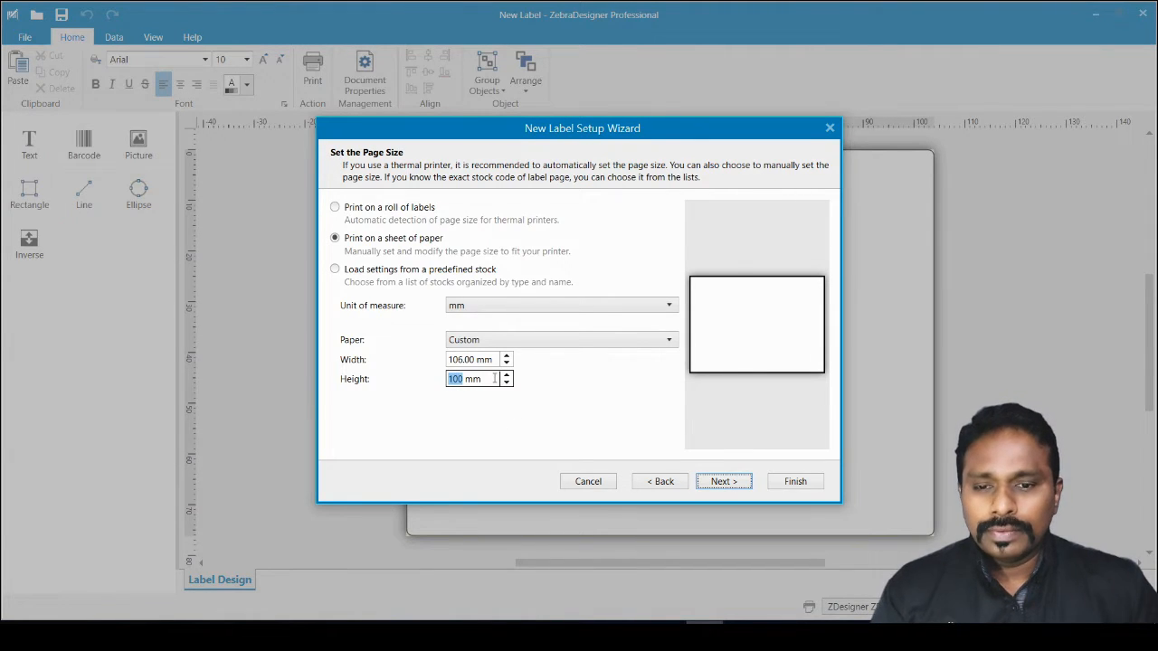
left_click(485, 379)
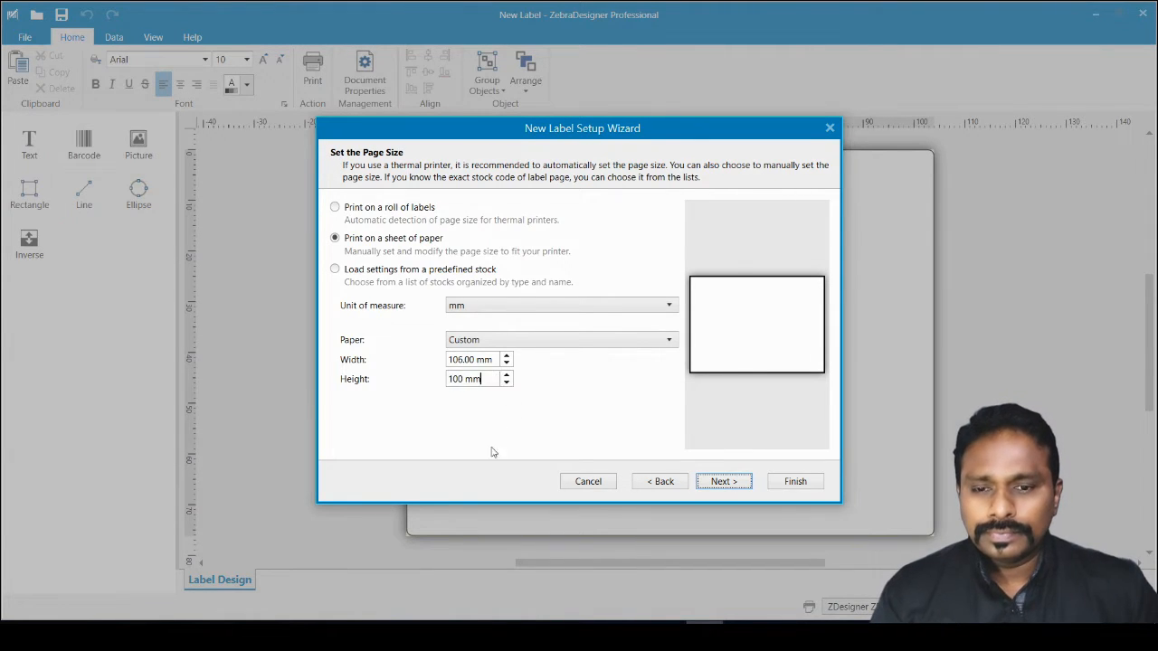
left_click(488, 360)
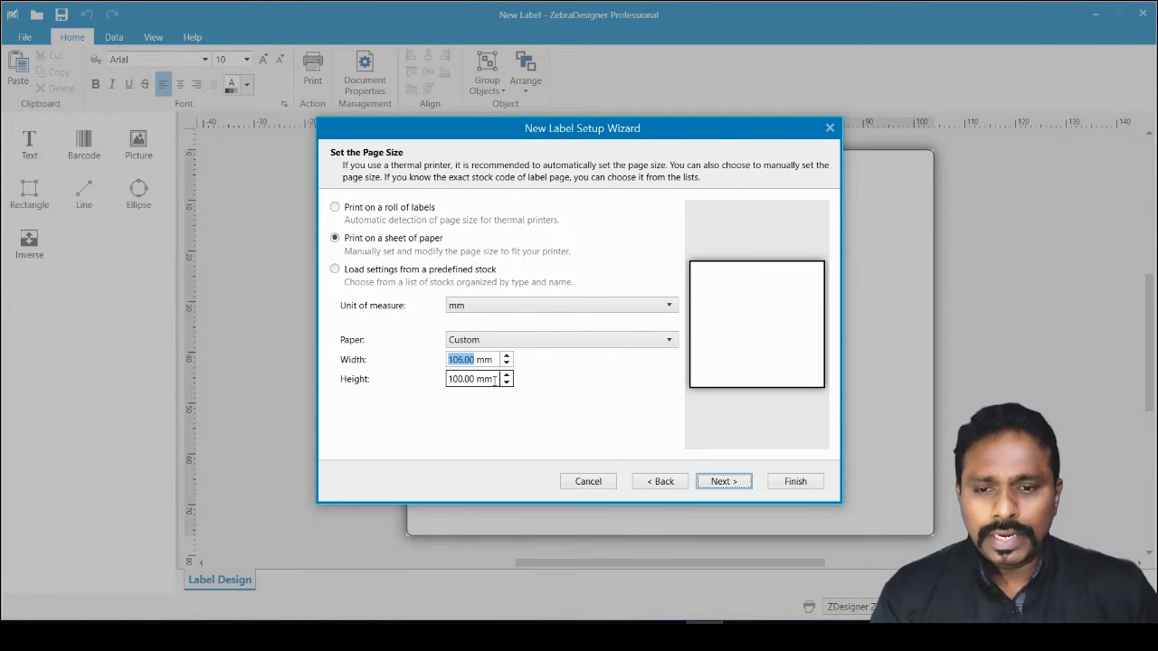
left_click(468, 383)
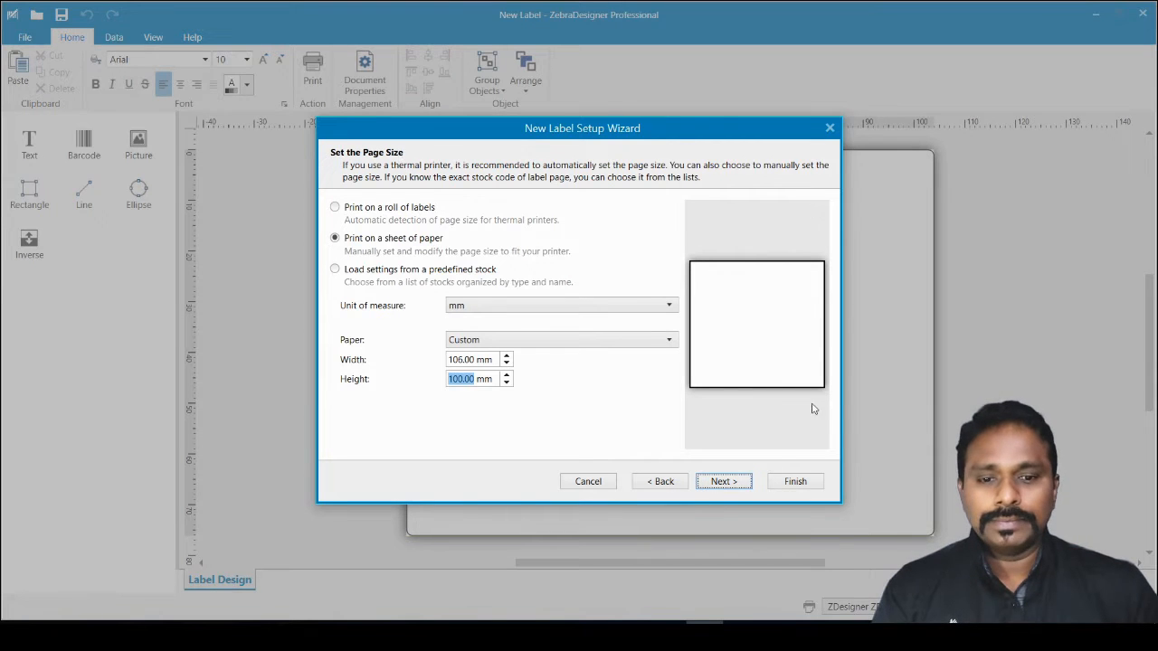
left_click(723, 482)
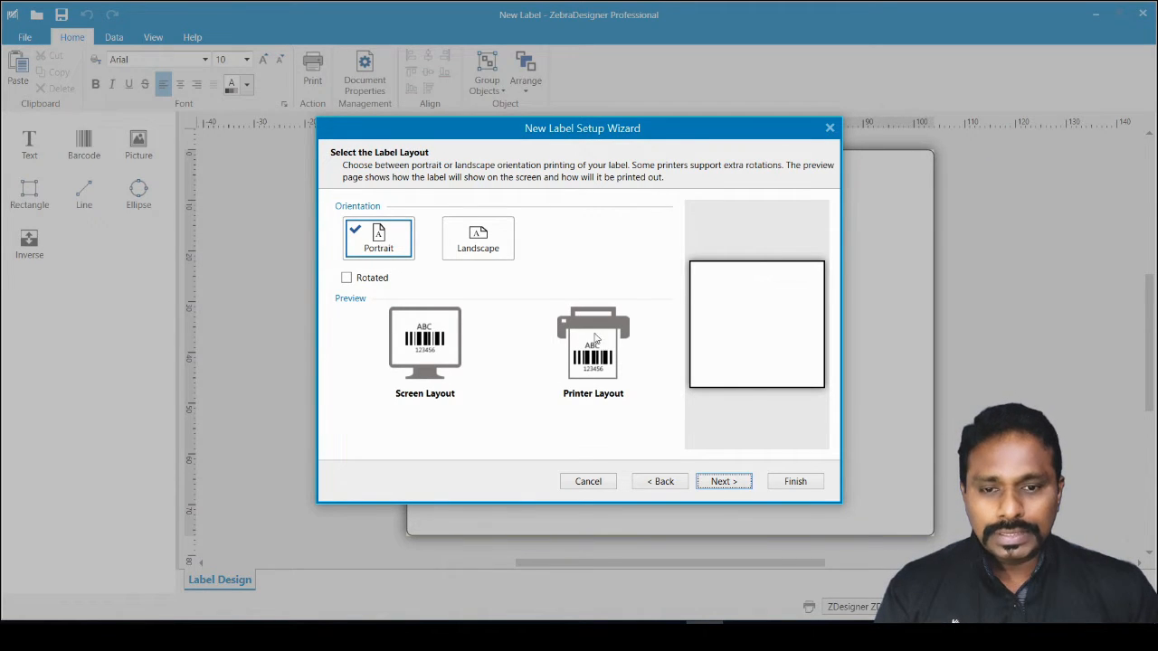
Step: Try the landscape and rotated layouts, return to unrotated Portrait, and continue to the label dimensions
left_click(486, 248)
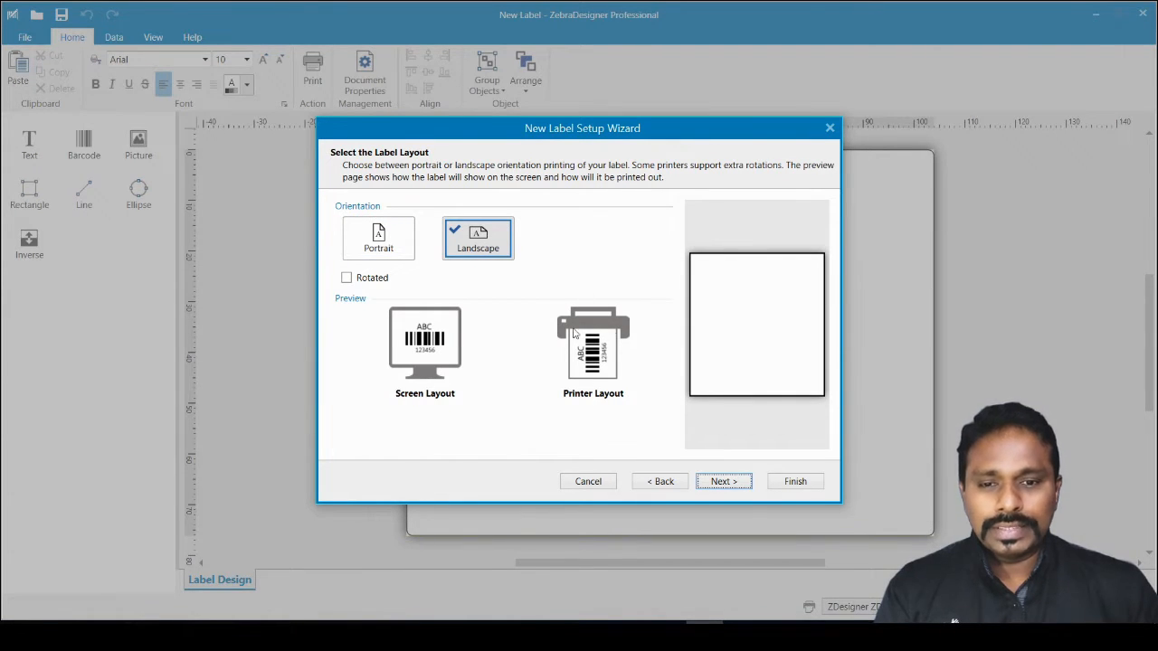
left_click(386, 241)
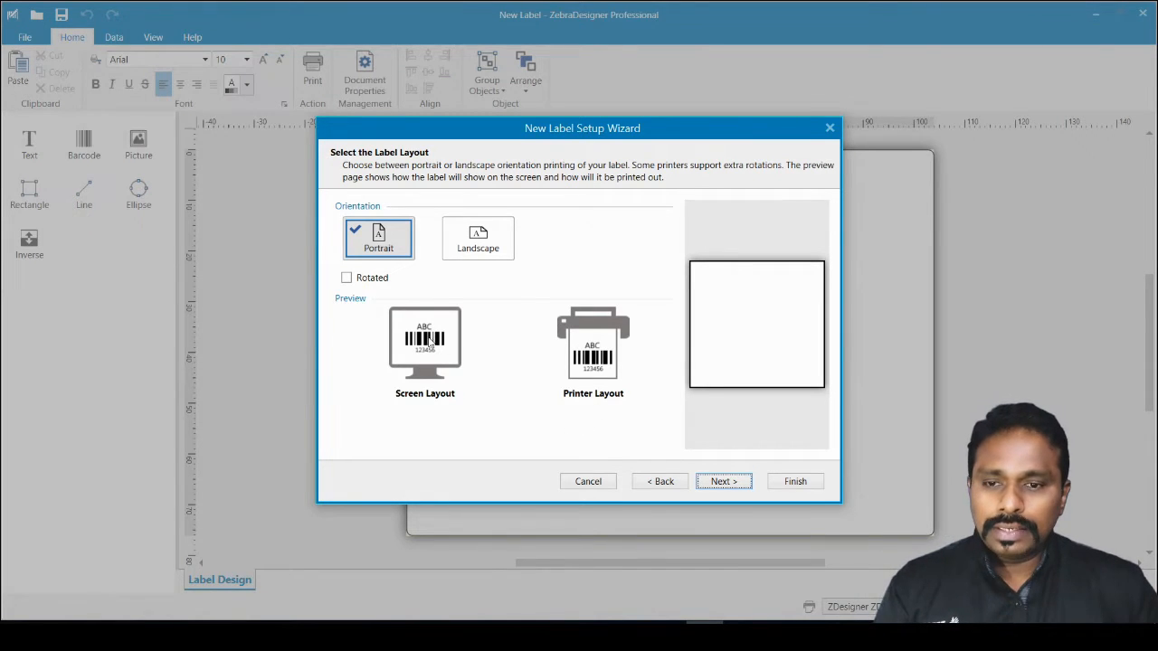
left_click(346, 279)
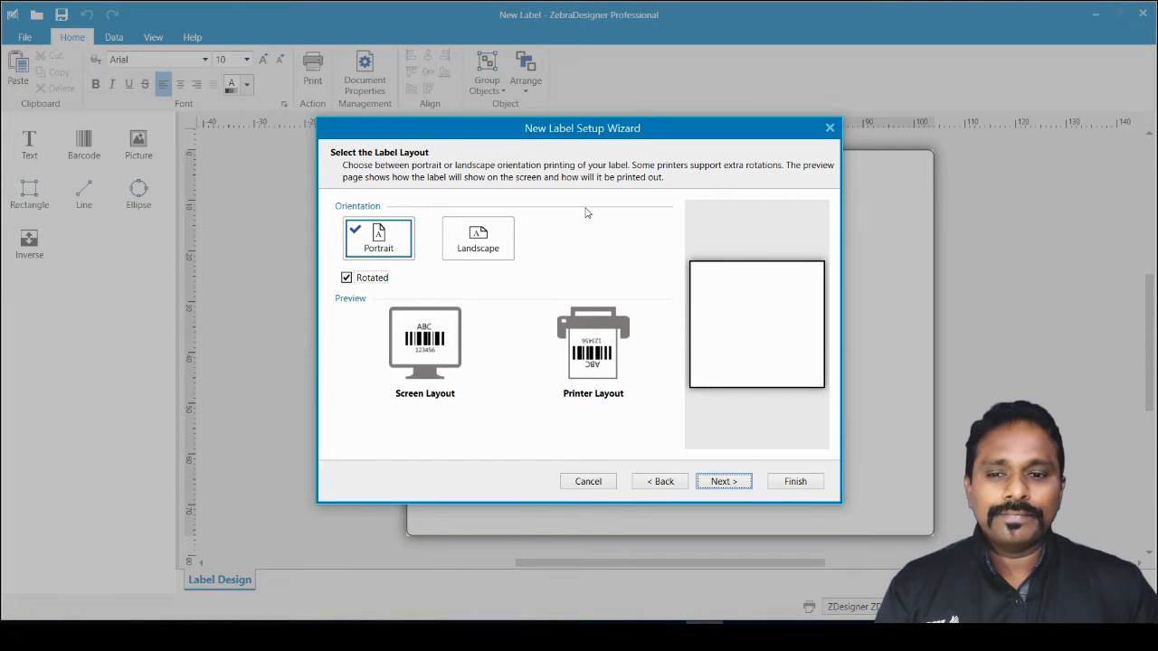
left_click(383, 281)
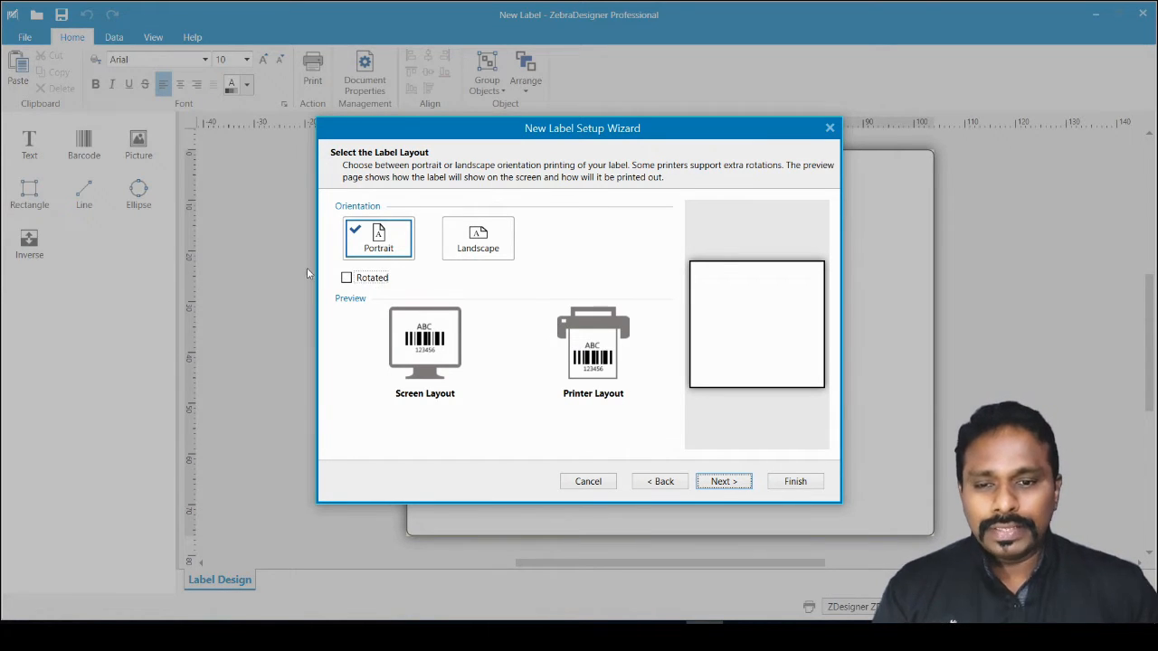
left_click(729, 485)
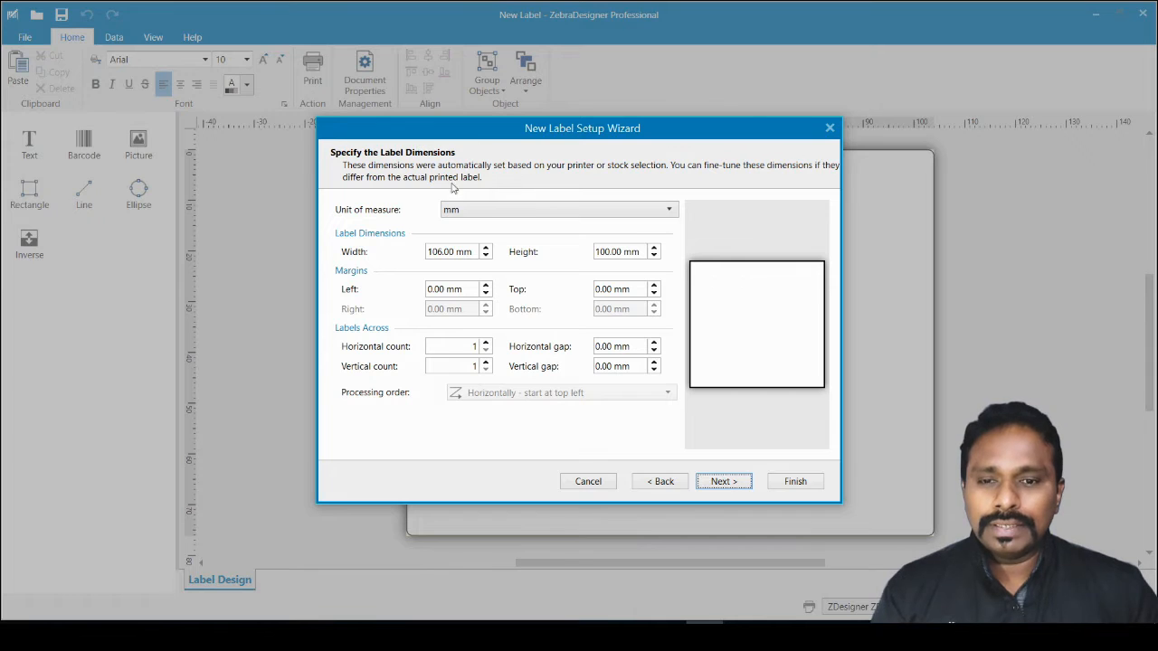
Step: Check the label's dimension settings and go back to the page size setup
left_click(463, 254)
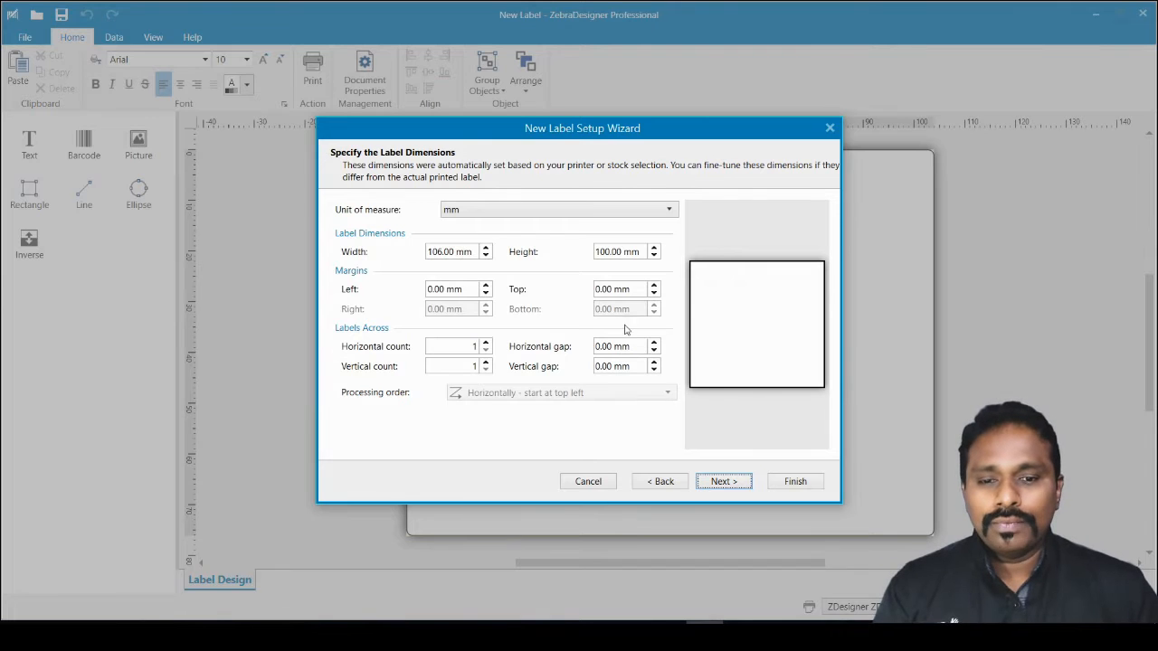
left_click(674, 482)
left_click(674, 483)
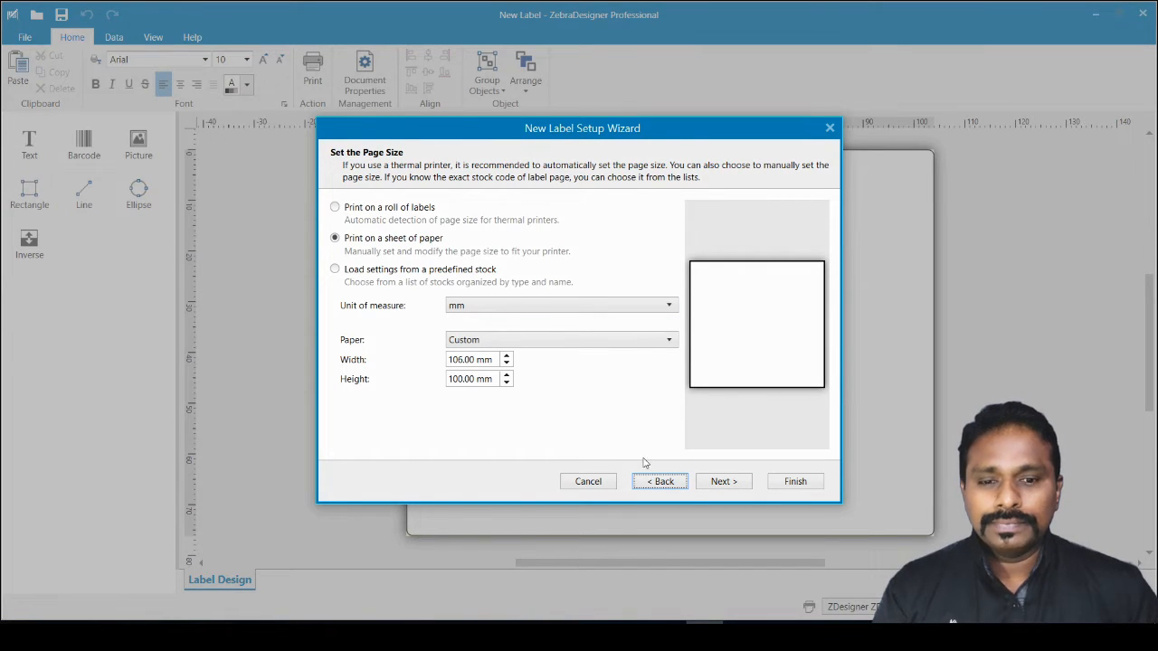
Step: Continue through the label layout to the label dimensions and set the label width to 100 mm
left_click(721, 483)
left_click(721, 483)
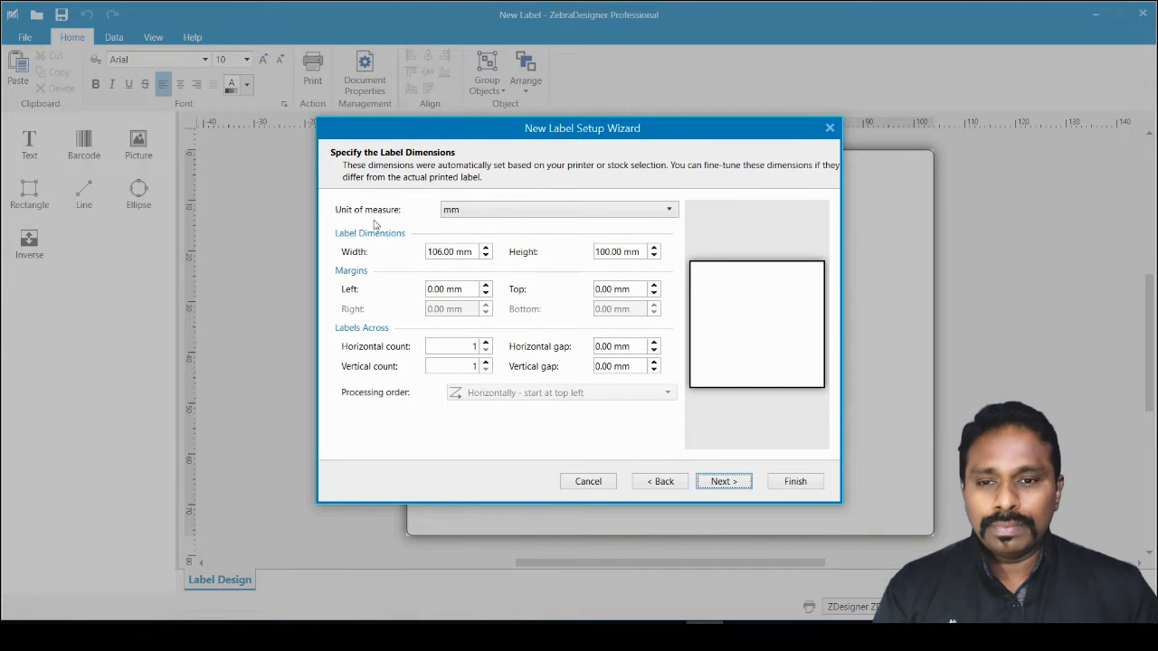
left_click(468, 252)
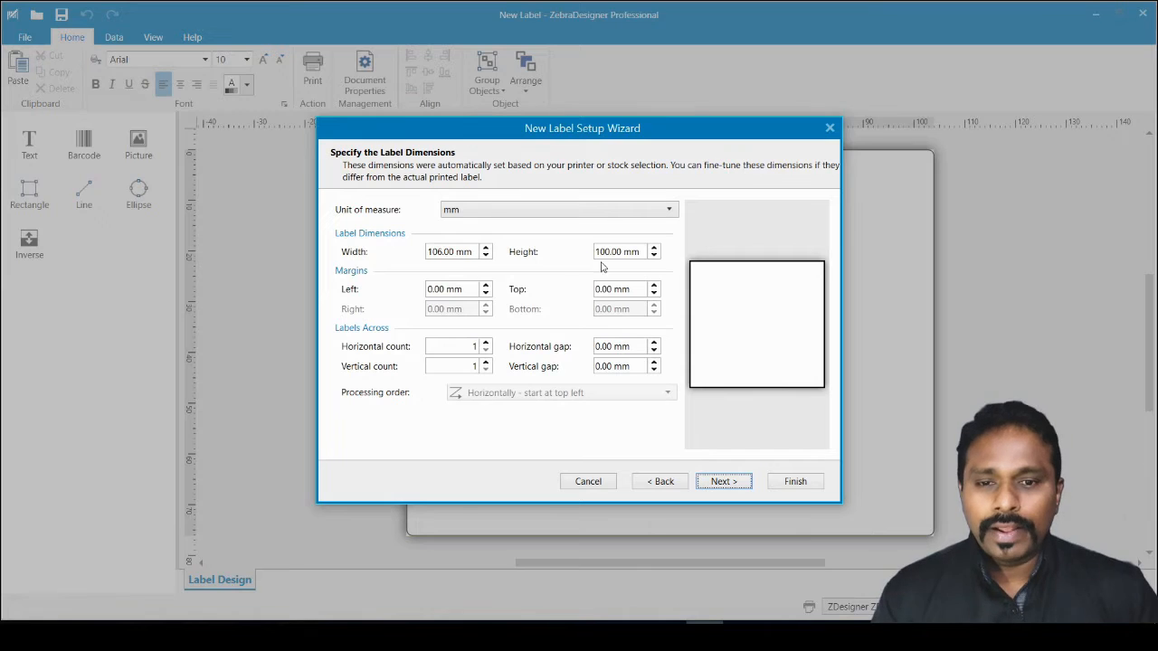
left_click(628, 253)
left_click(455, 252)
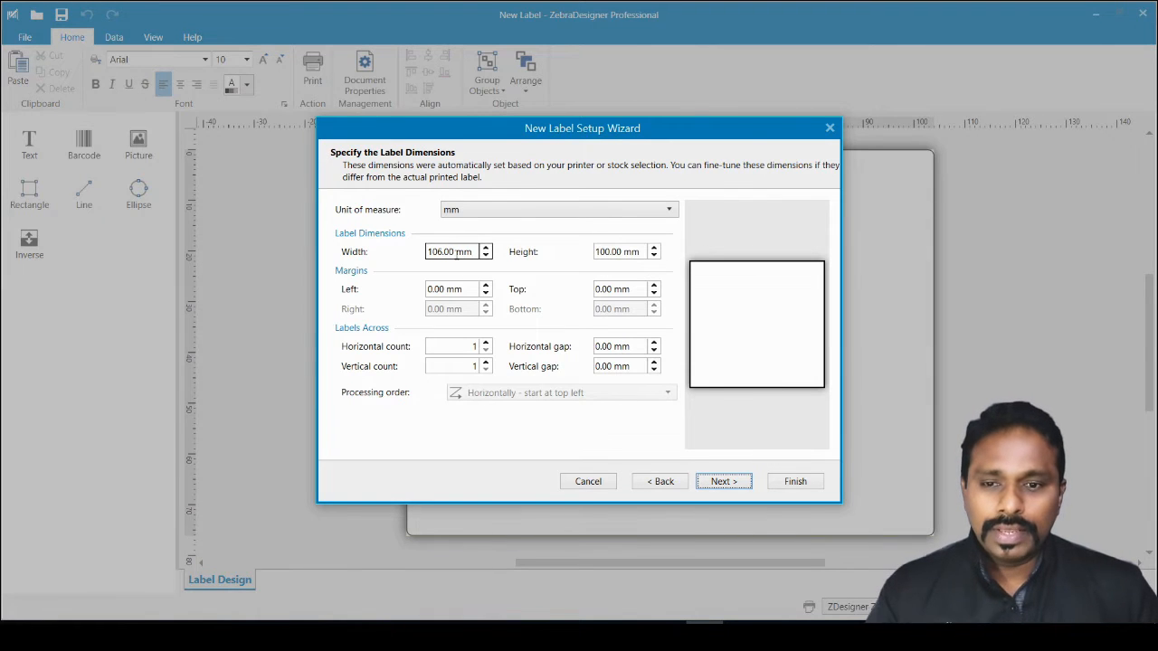
double_click(450, 252)
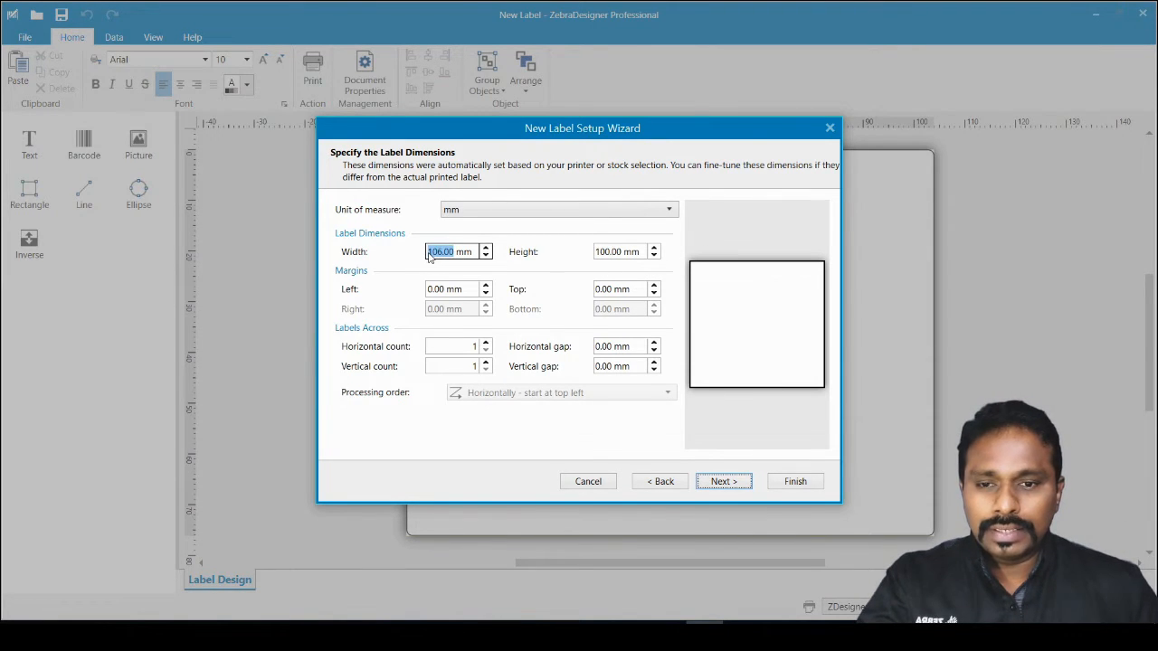
type("100")
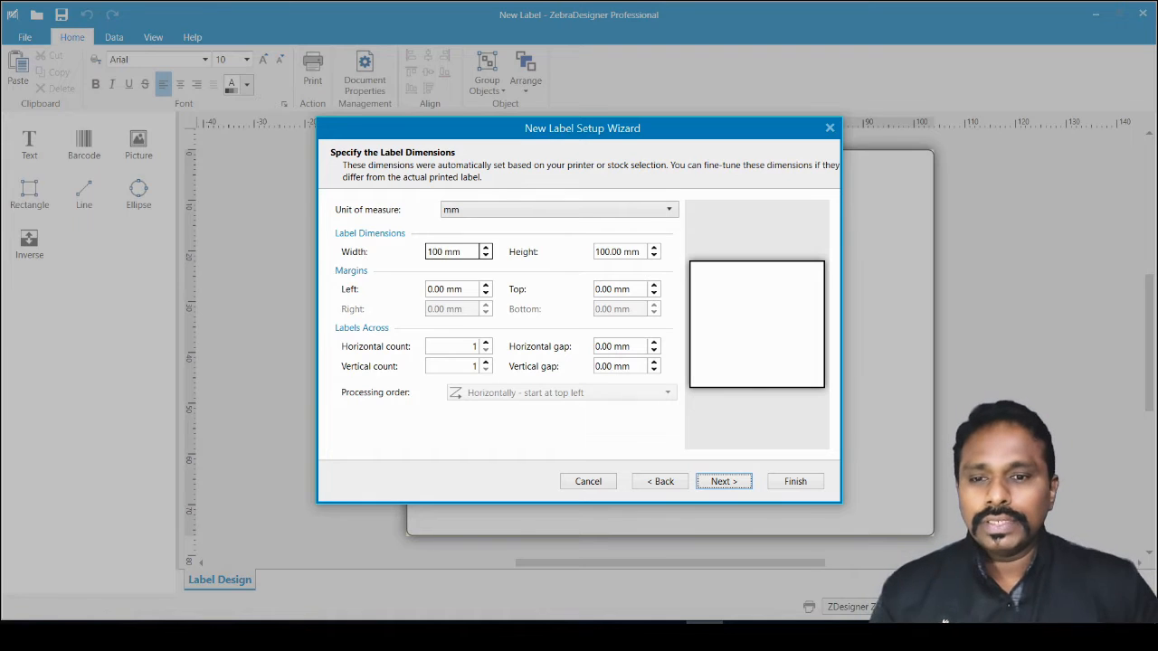
left_click(641, 252)
left_click(634, 289)
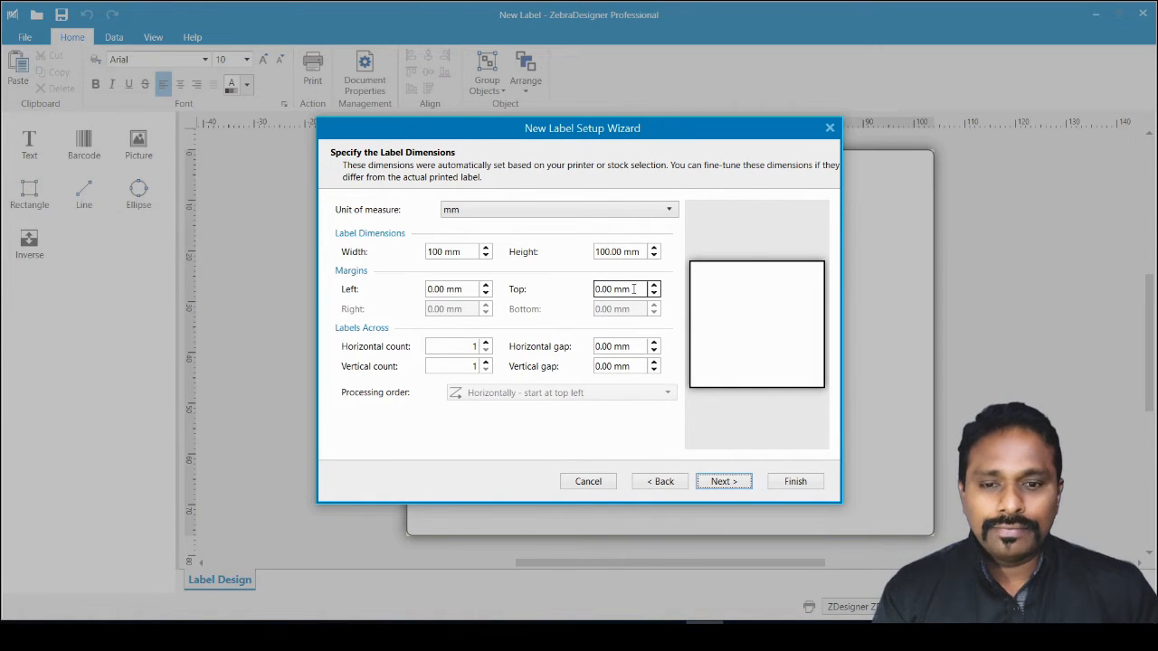
left_click(638, 288)
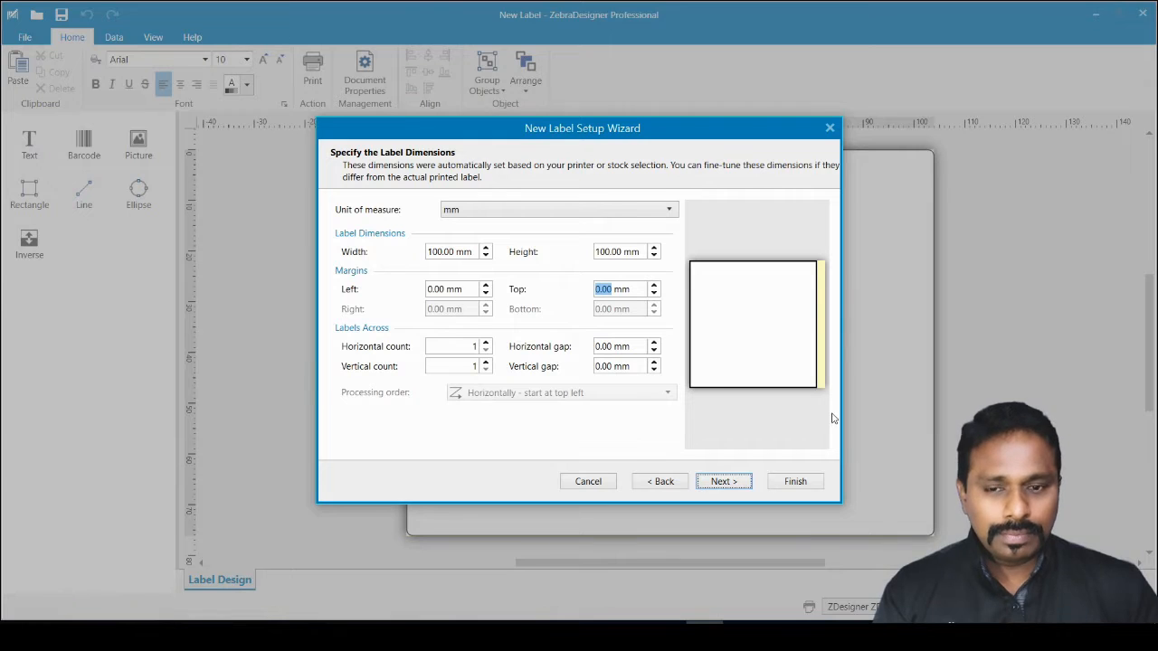
Step: Set the label's left margin to 3 mm
left_click(460, 288)
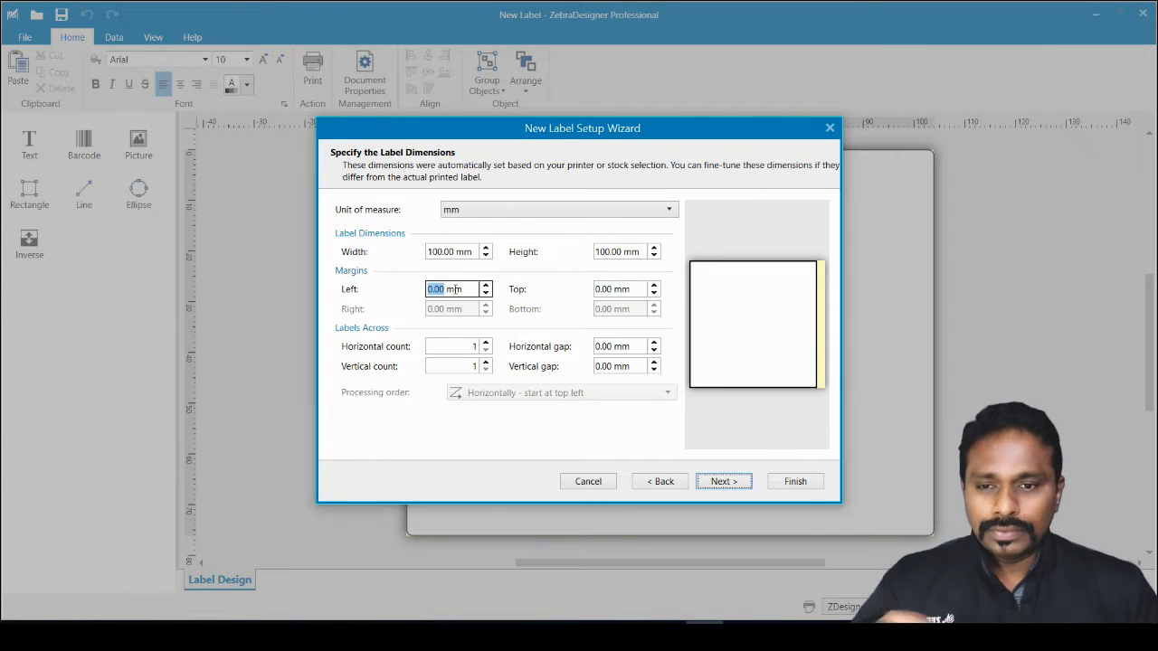
type("3")
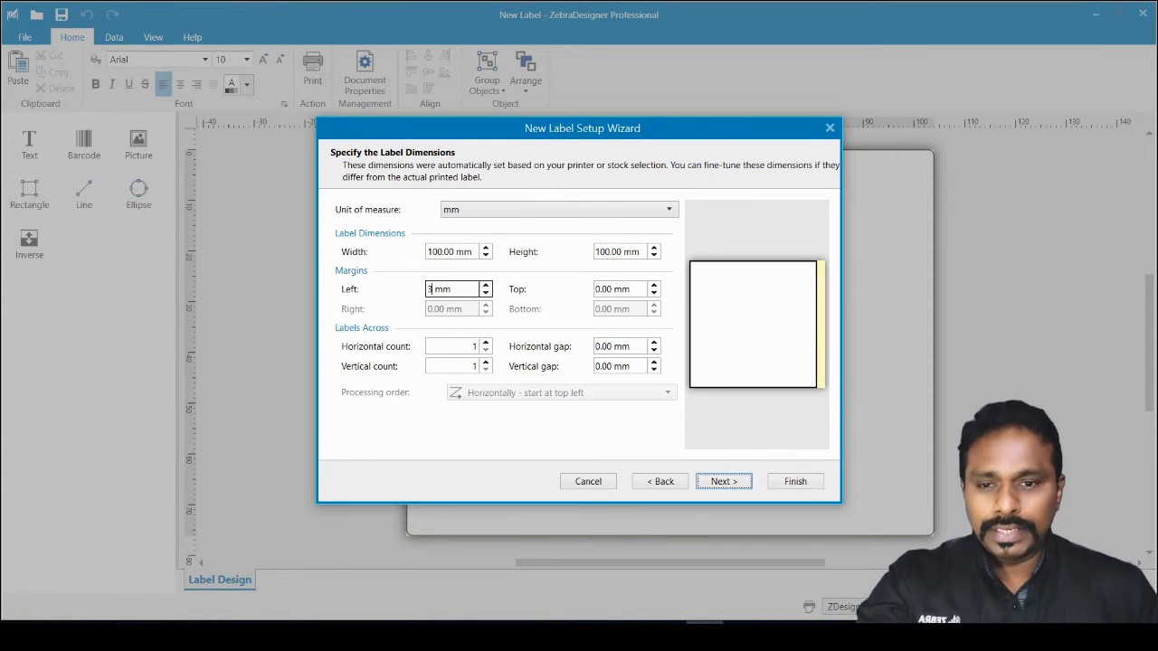
left_click(612, 287)
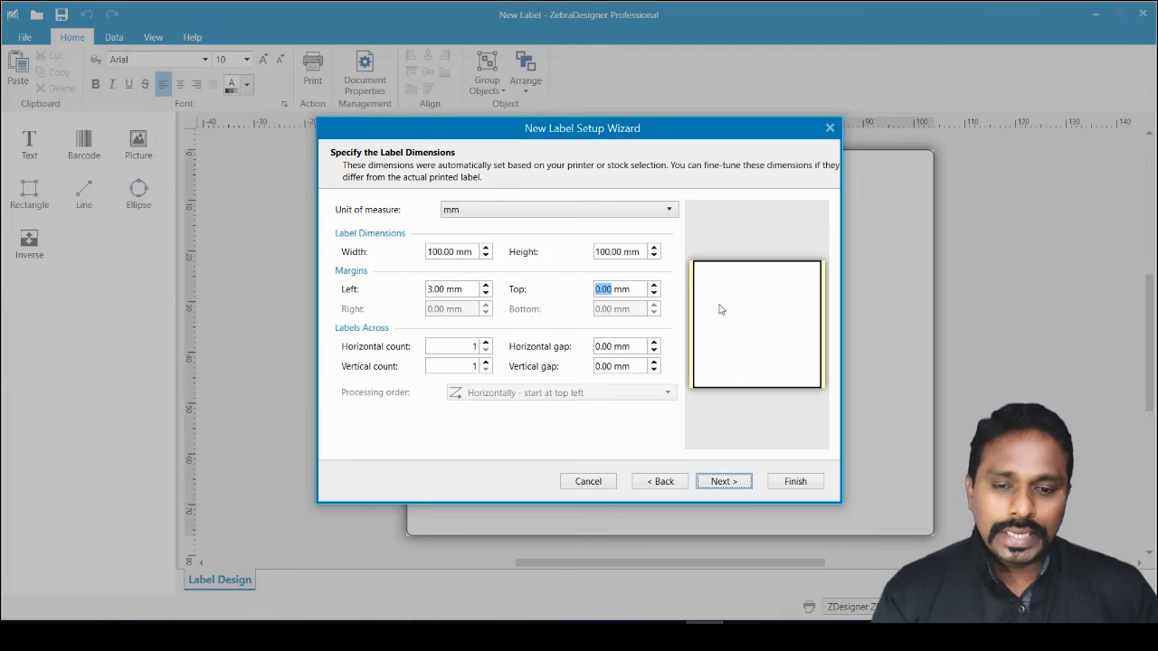
Step: Check the page size setup against the label dimensions, and return to the label dimensions
left_click(665, 483)
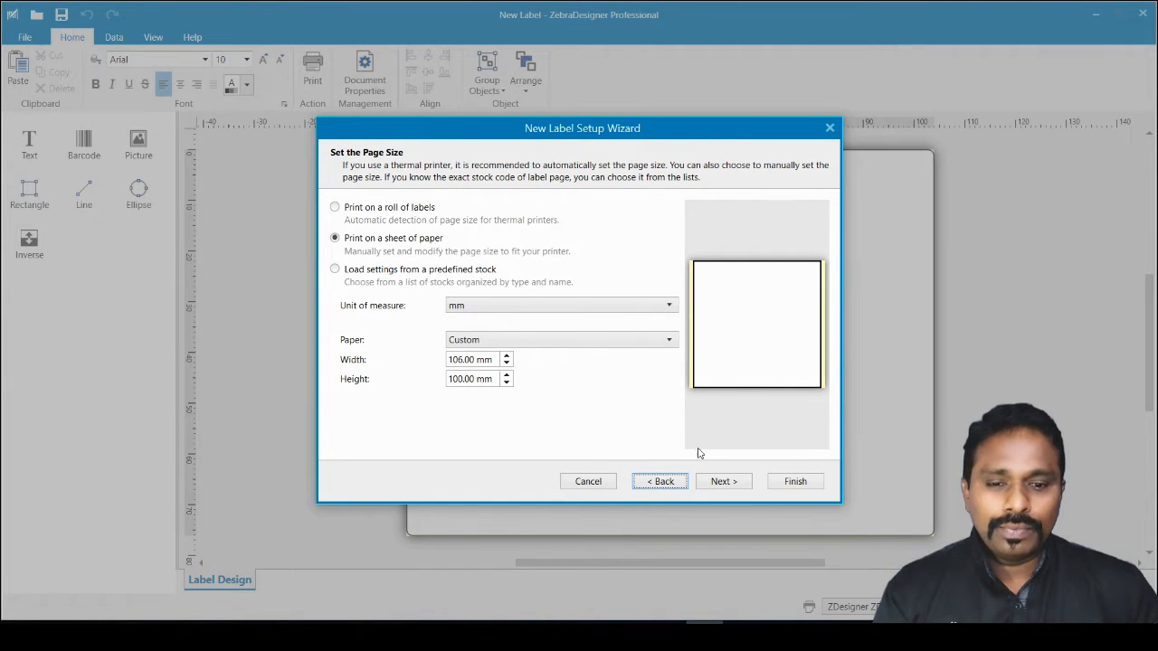
left_click(721, 484)
left_click(722, 483)
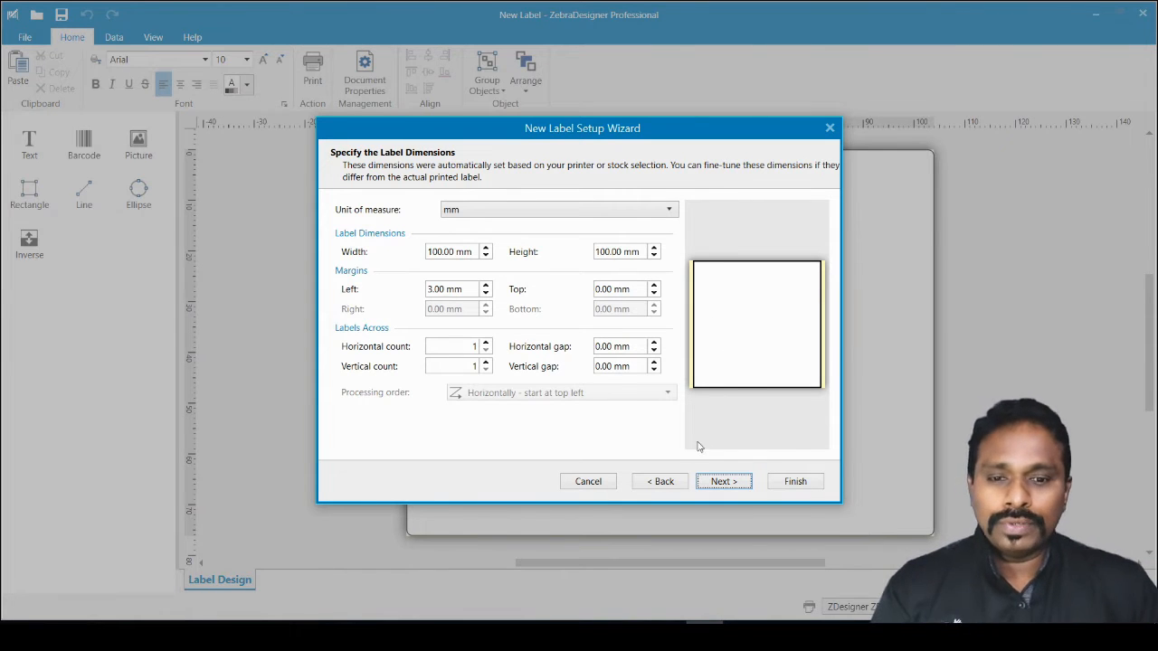
Step: Go back to the page size setup and set the custom paper to 100 mm wide and 30 mm high
left_click(666, 487)
left_click(669, 488)
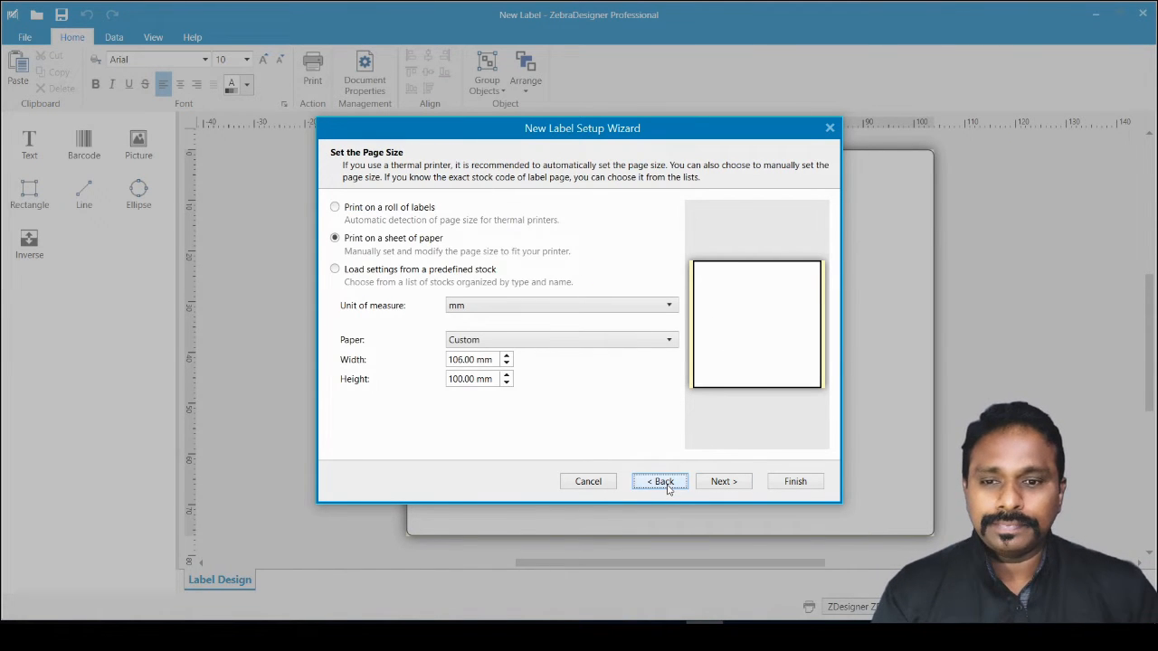
left_click(495, 359)
type("100")
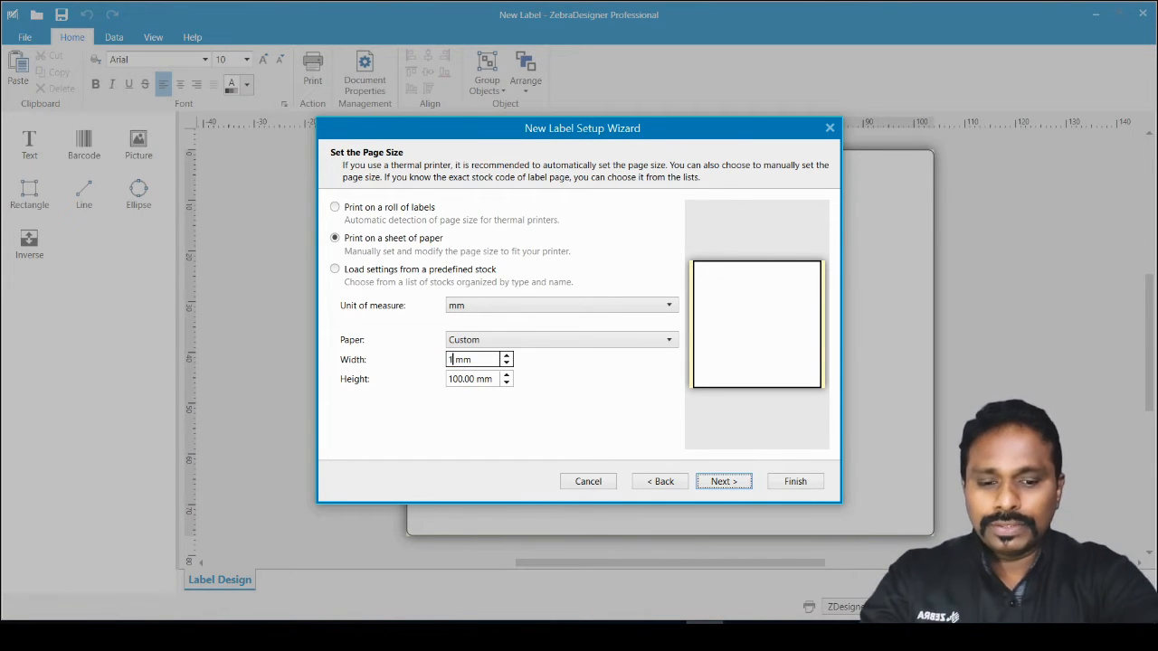
left_click(497, 379)
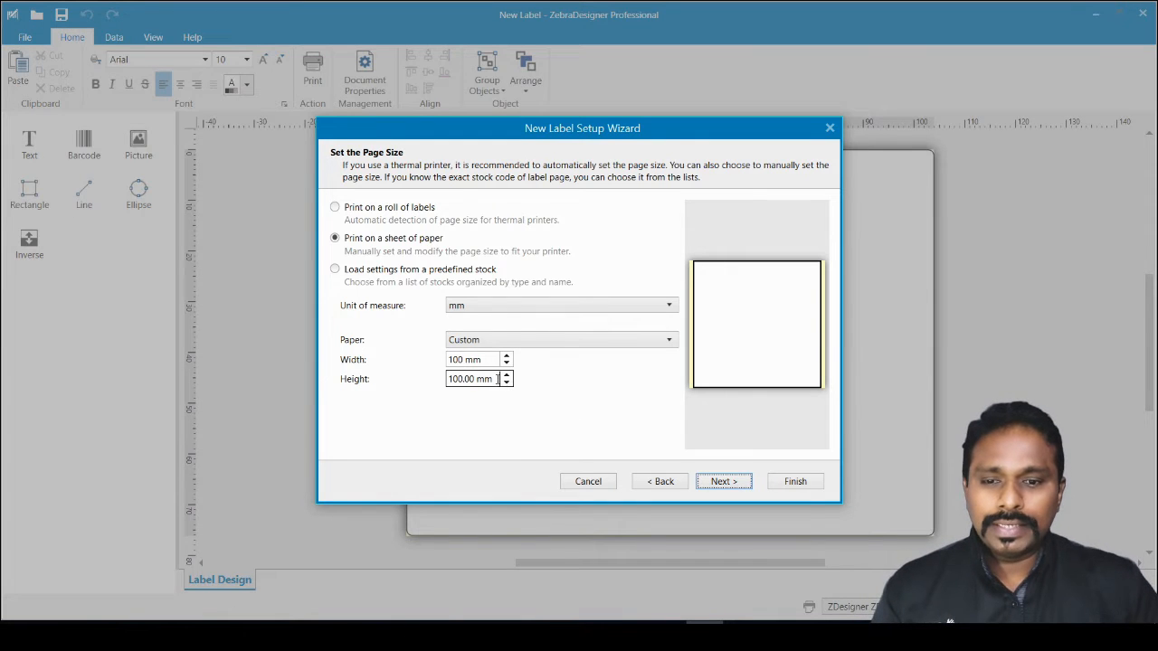
left_click_drag(496, 379, 440, 383)
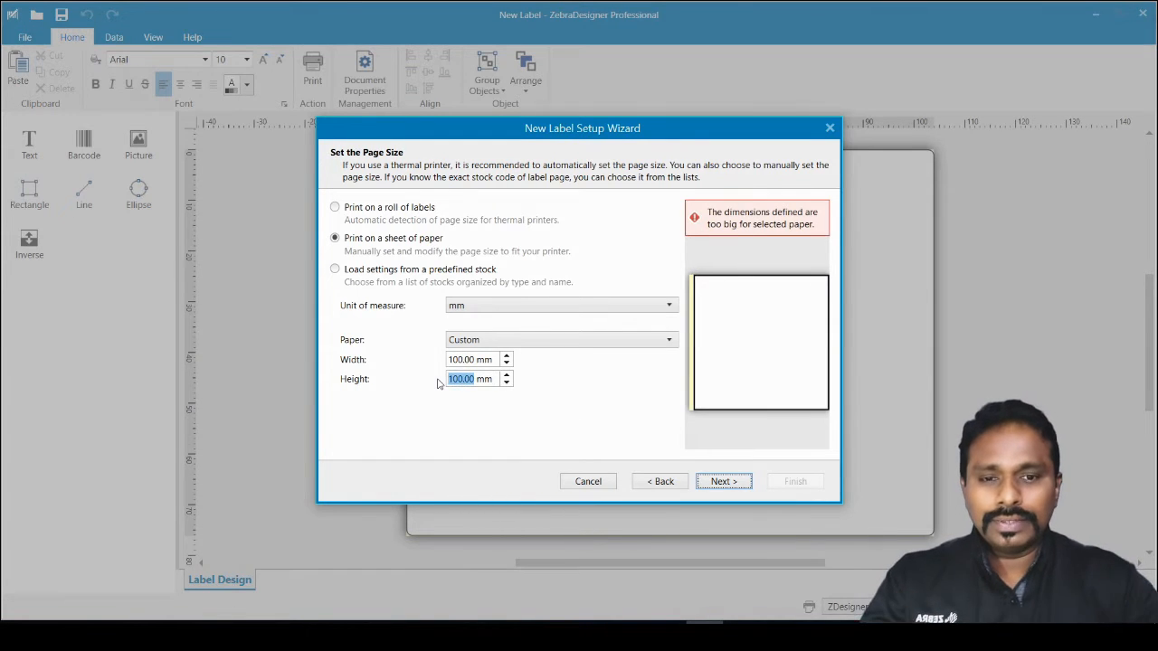
type("30")
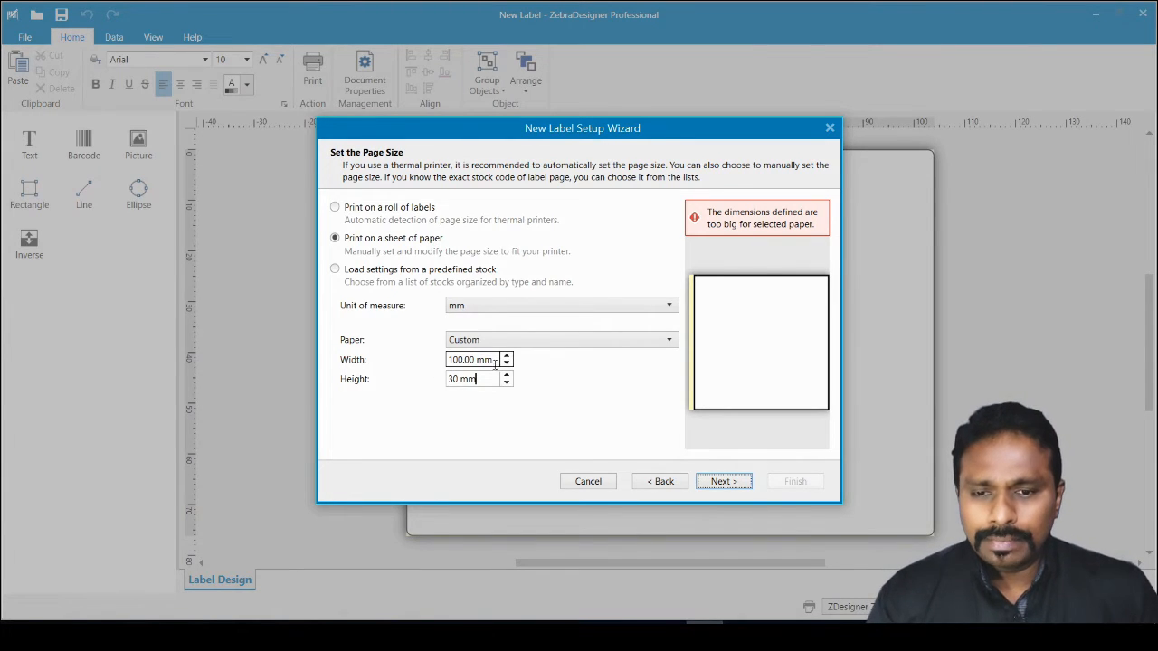
left_click(493, 360)
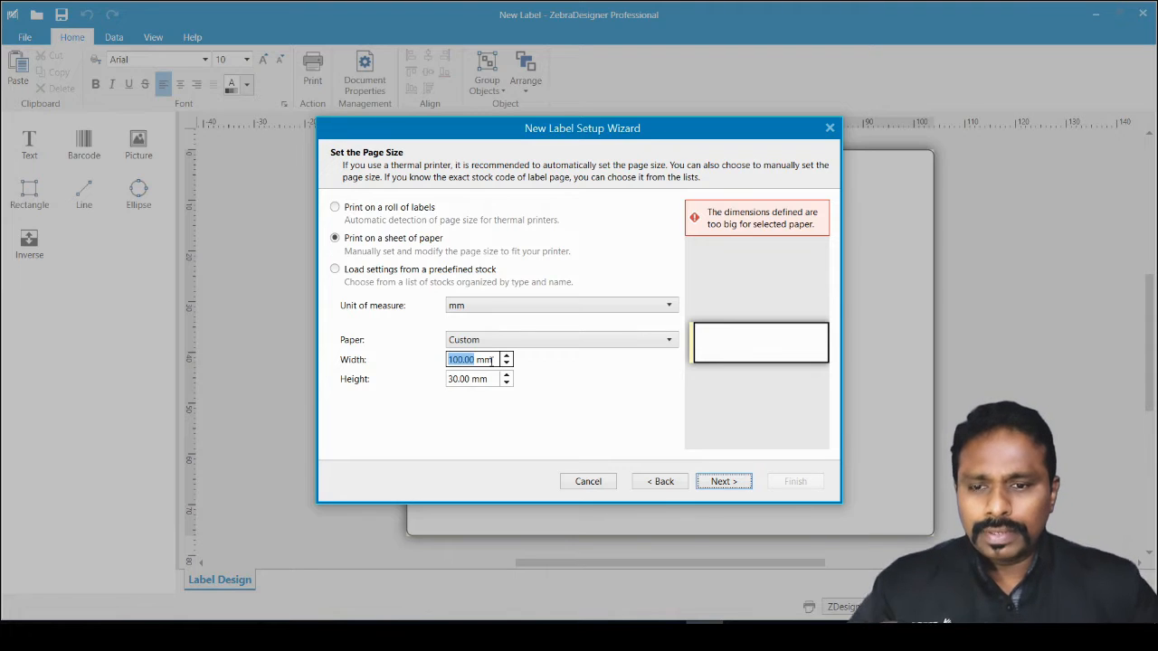
type("100")
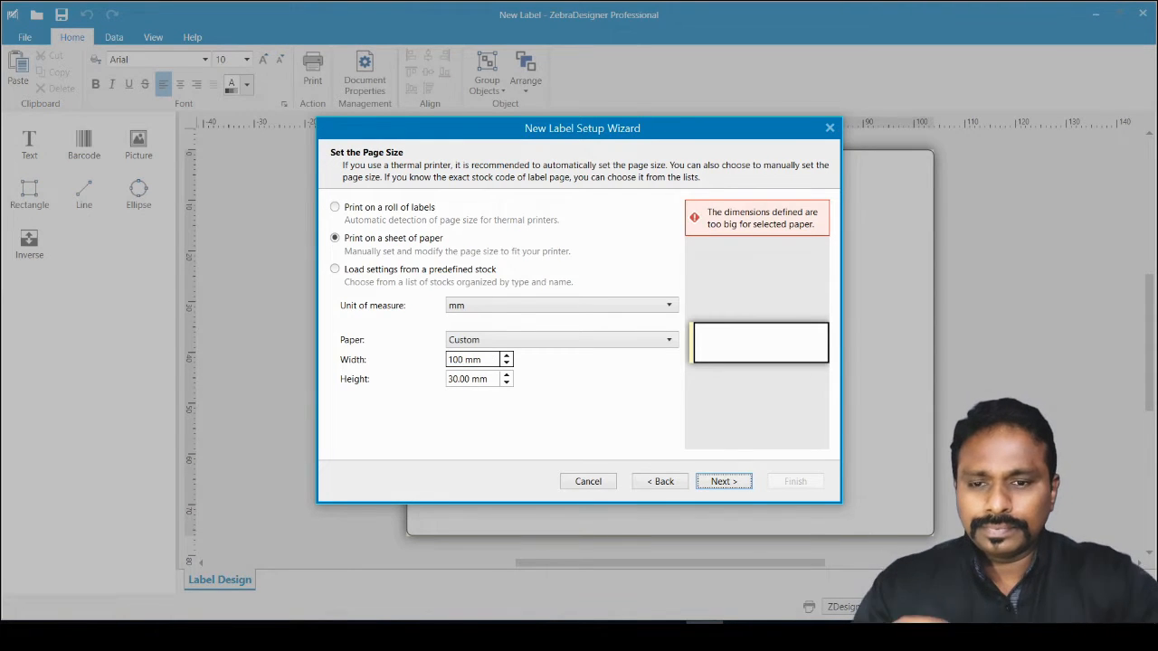
left_click(493, 380)
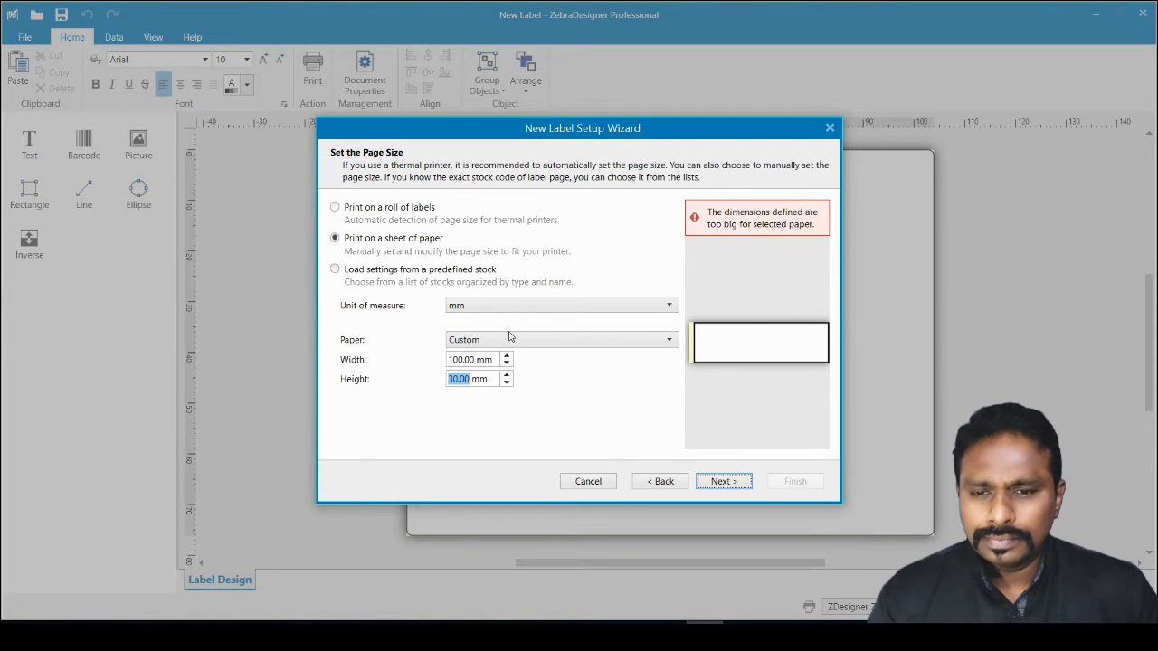
Step: Continue with the Portrait layout to the label dimensions and set the label width to 30 mm
left_click(721, 481)
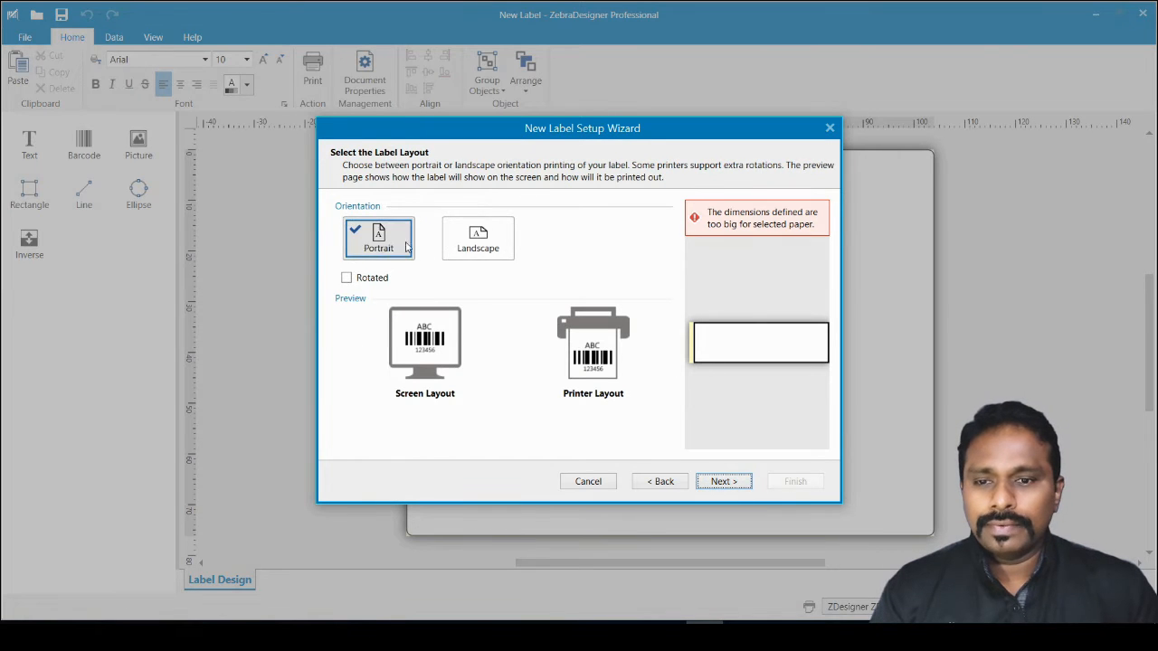
left_click(715, 482)
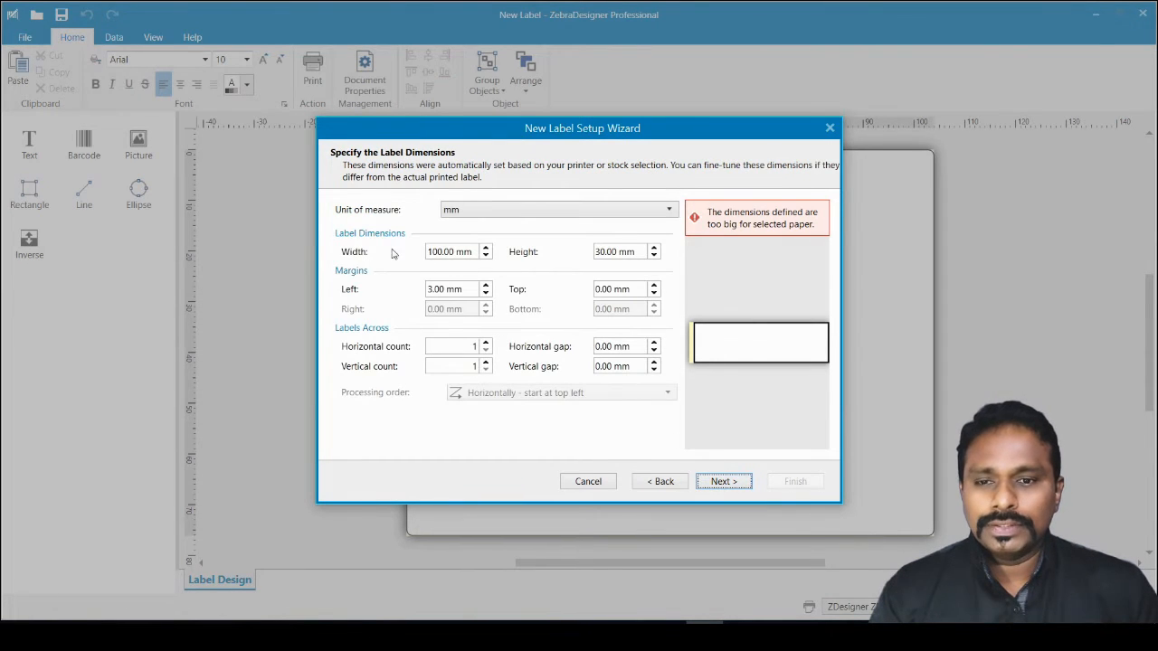
double_click(470, 250)
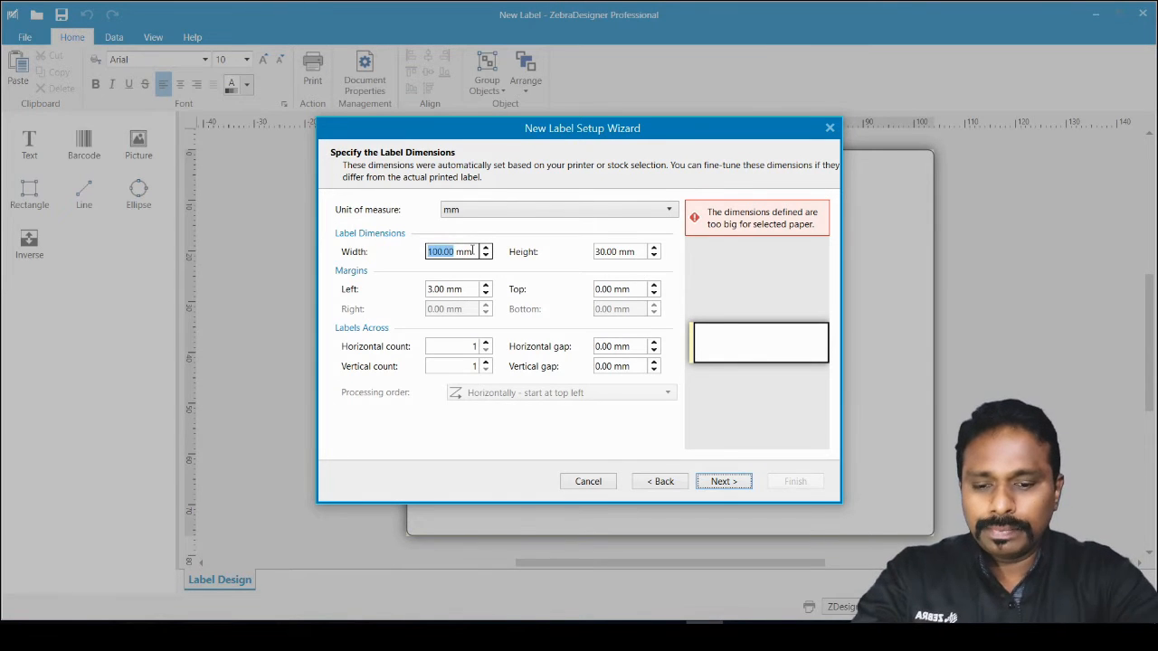
type("30")
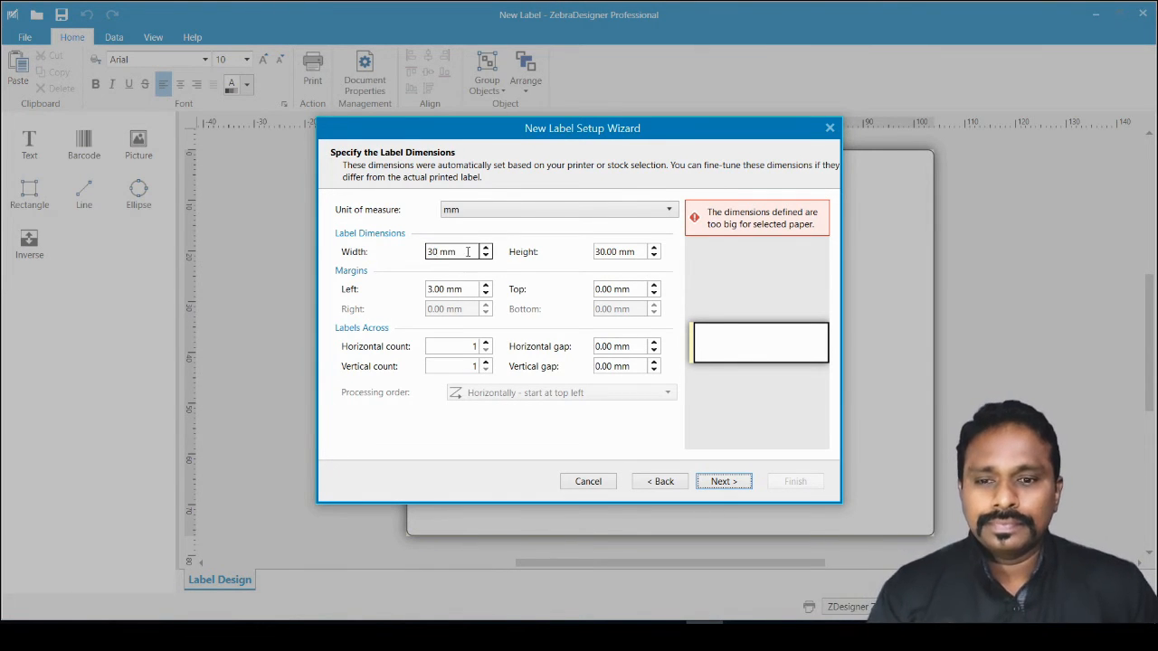
double_click(642, 253)
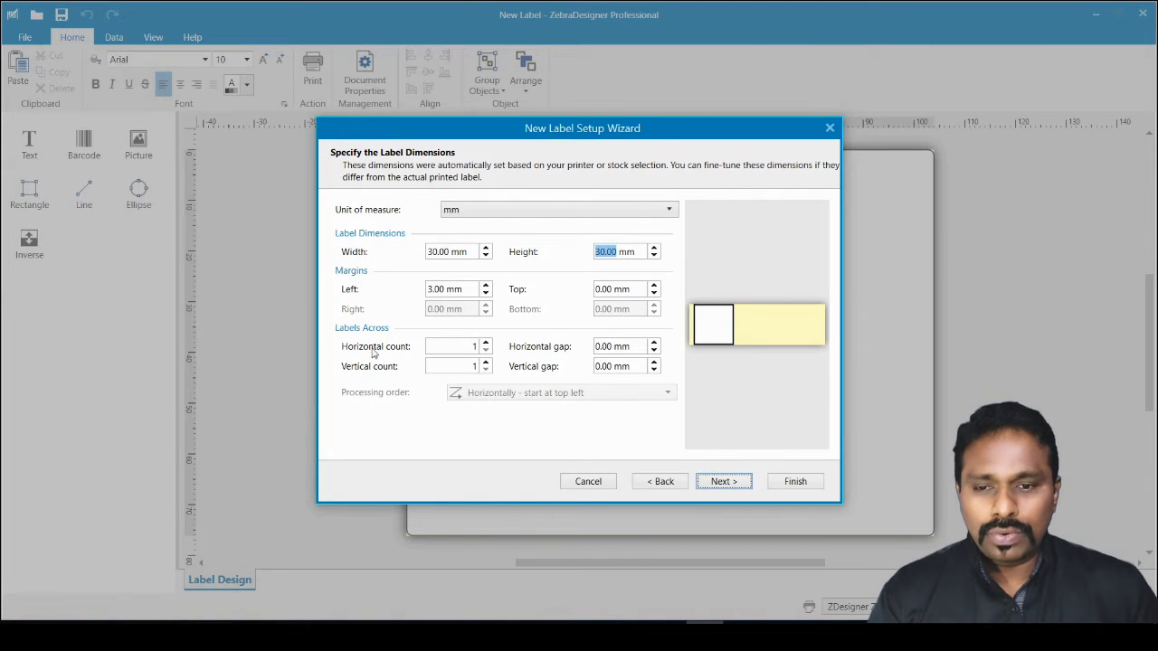
Step: Set three labels across with a horizontal gap of 2 mm, and finish the label setup
left_click(487, 344)
left_click(487, 342)
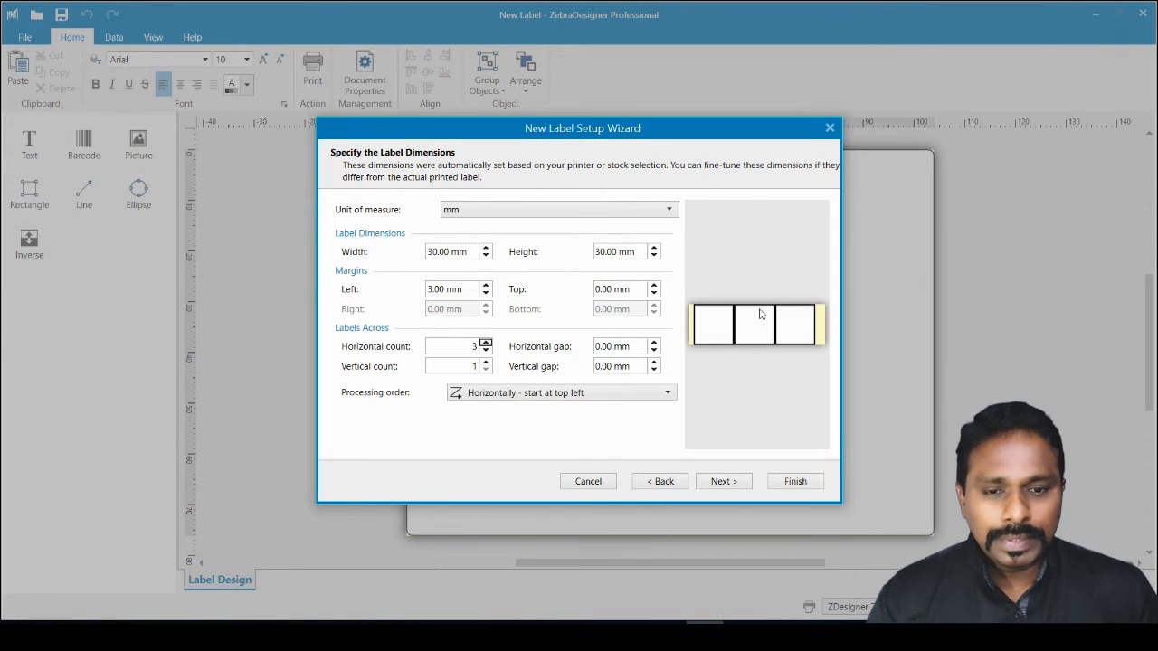
left_click(637, 349)
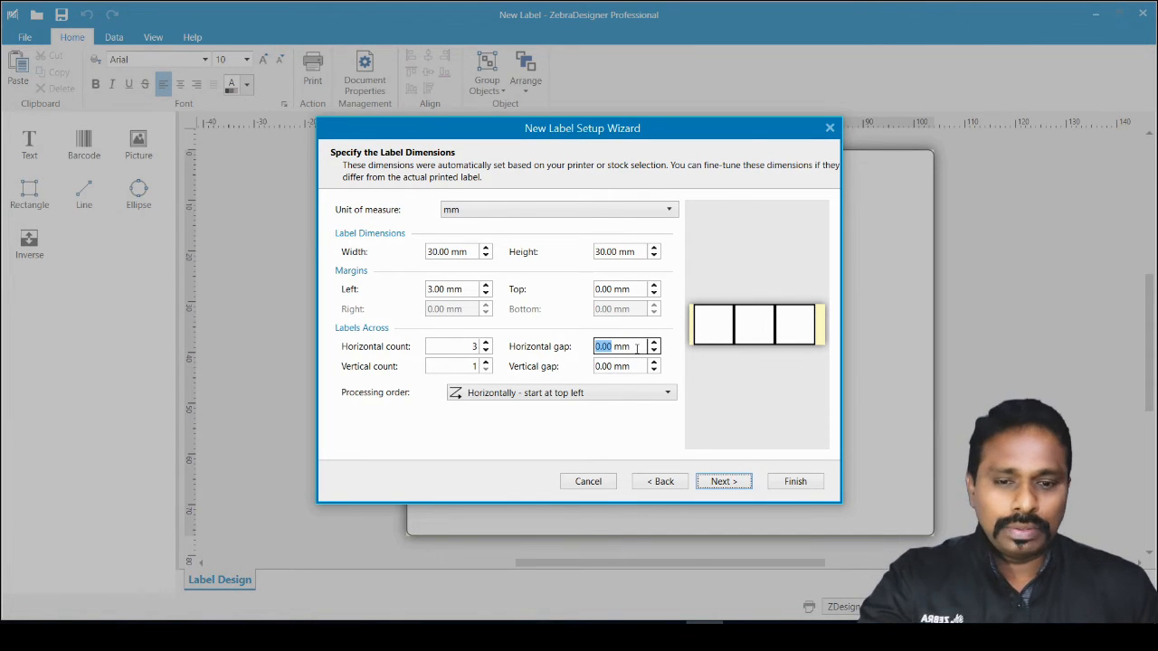
type("2")
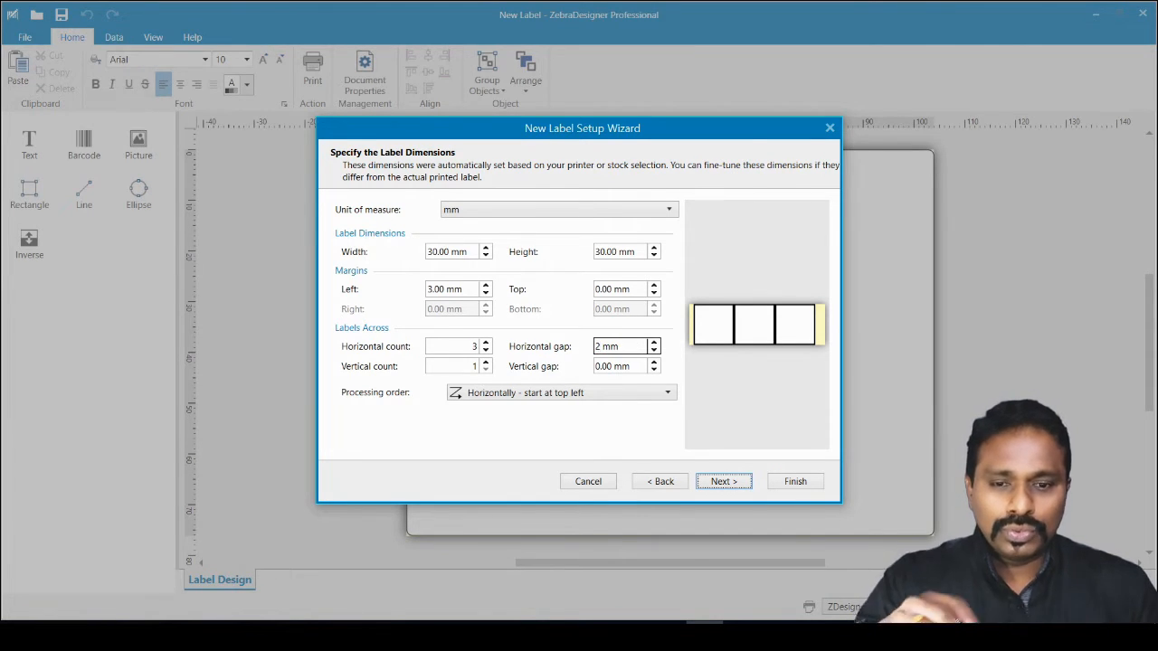
left_click(640, 289)
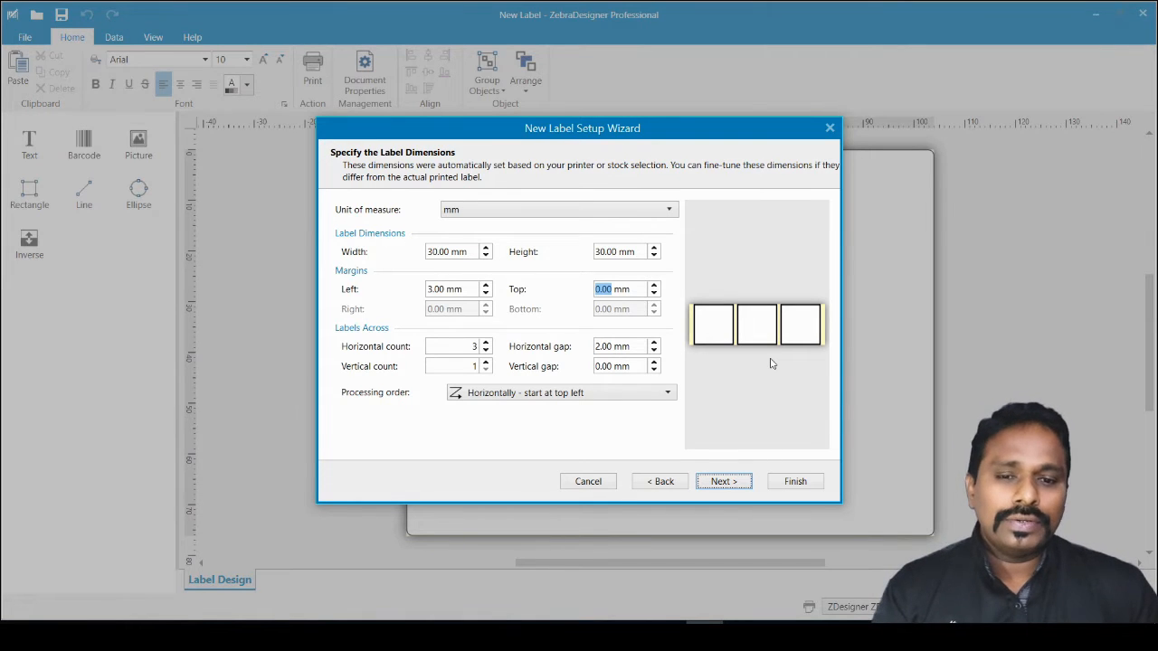
left_click(796, 482)
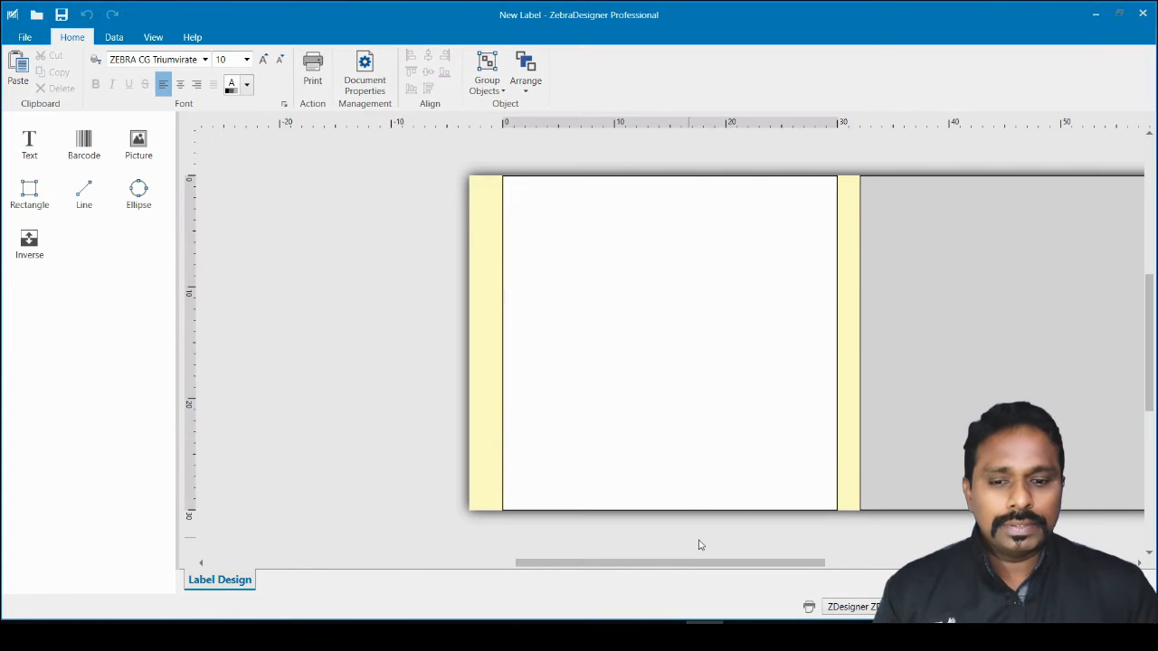
Step: Examine the margins, gaps and labels across the full width of the new label design
left_click(1140, 562)
left_click(1140, 563)
left_click(1140, 562)
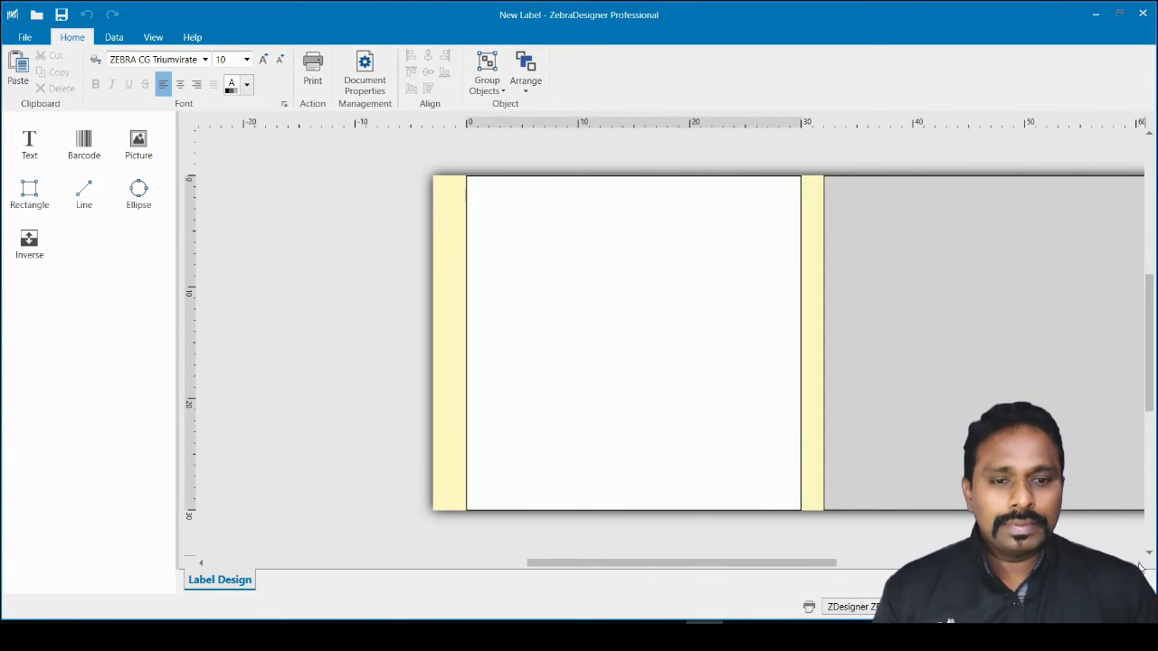
left_click(1140, 563)
left_click(1140, 562)
left_click(1139, 562)
left_click(1139, 564)
left_click(1139, 564)
left_click(1139, 563)
left_click(1139, 562)
left_click(1139, 562)
left_click(1140, 562)
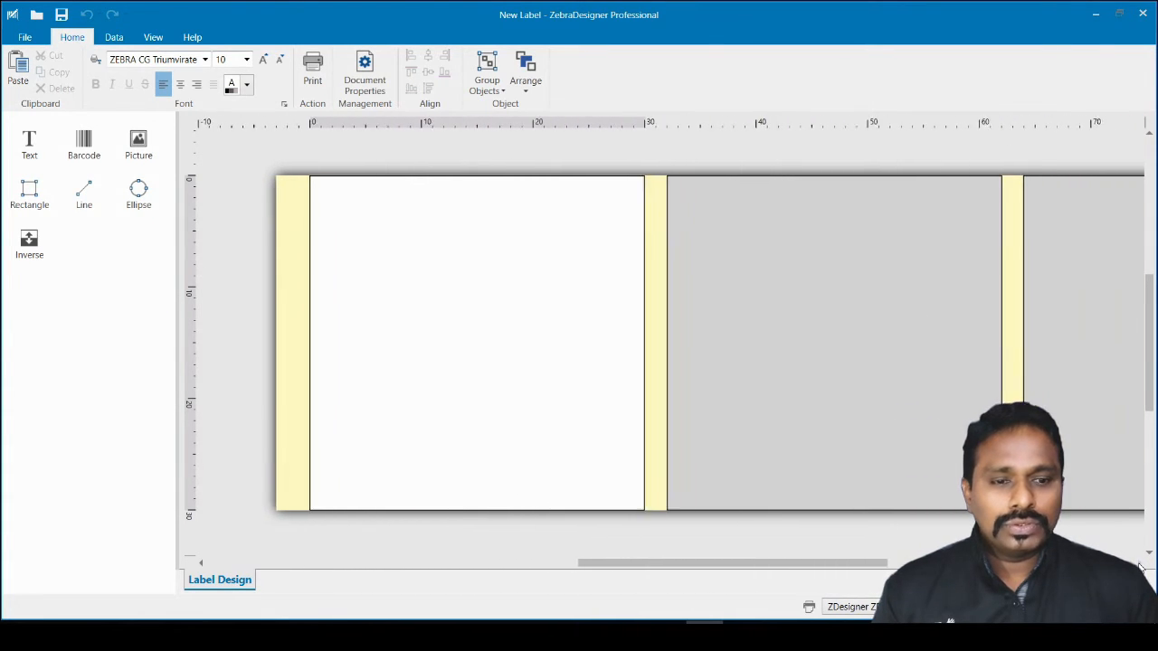
left_click(1140, 563)
left_click(1139, 562)
left_click(1139, 563)
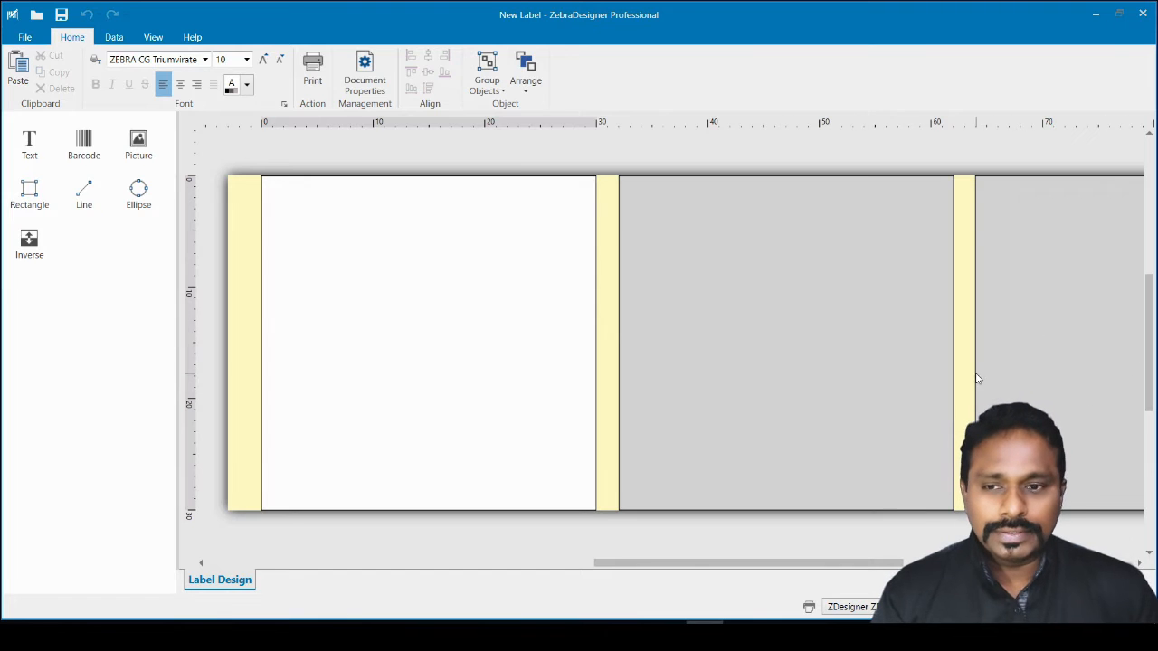
left_click_drag(633, 565, 575, 564)
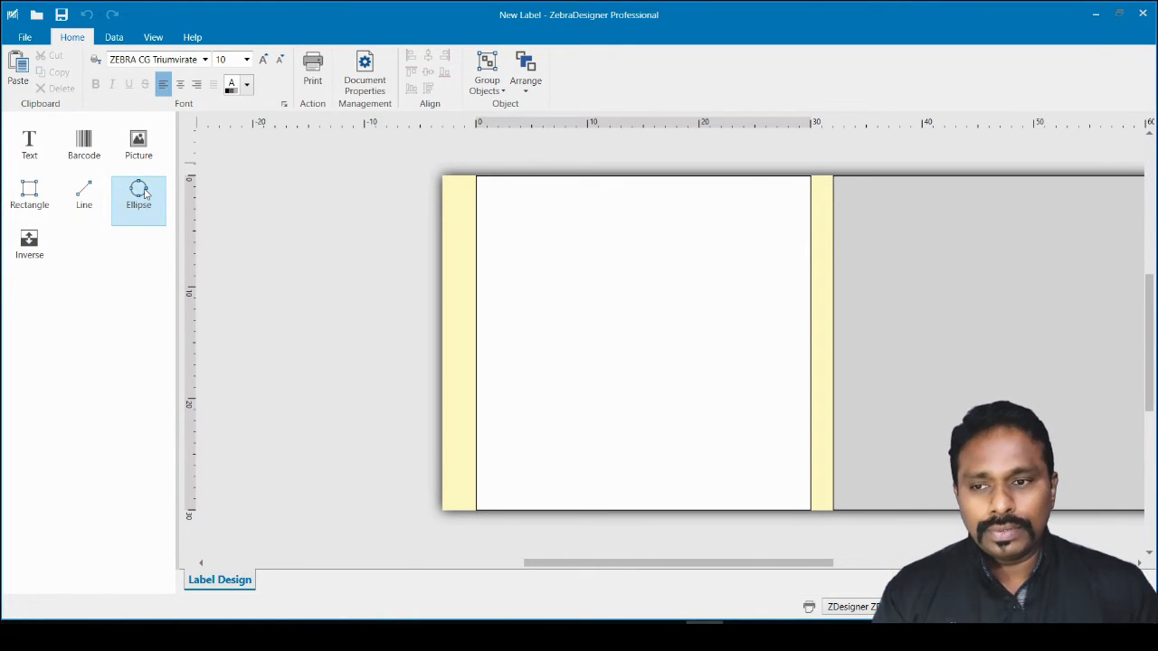
Step: Add a fixed text object reading "Company Name" near the upper edge of the first label
left_click(34, 143)
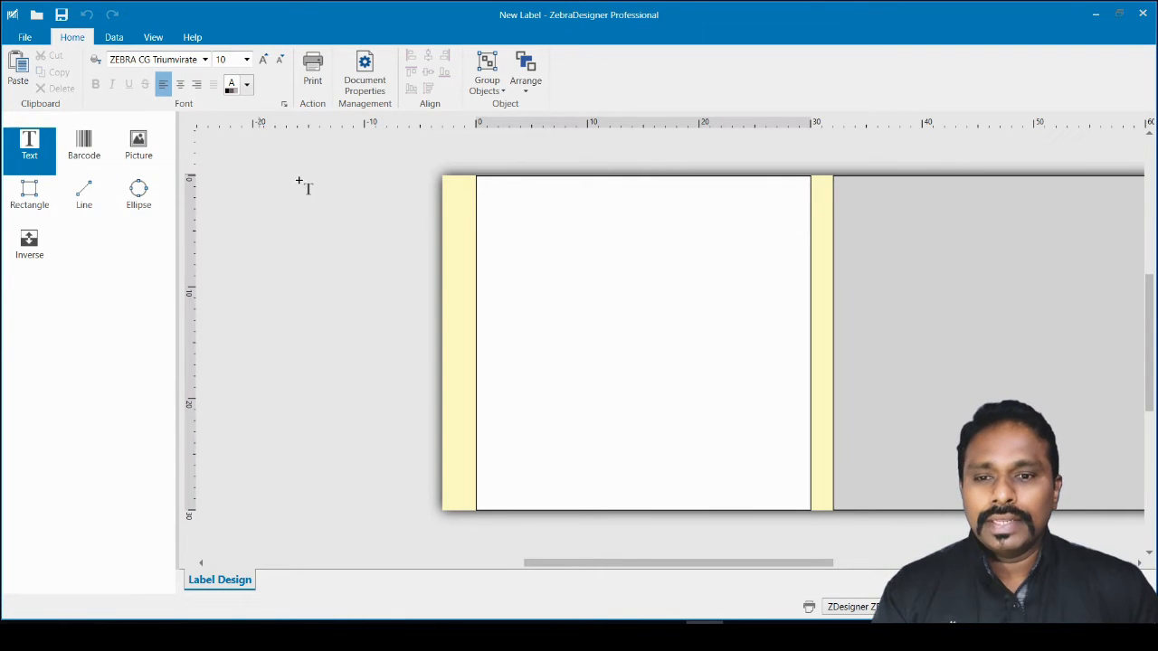
left_click(561, 209)
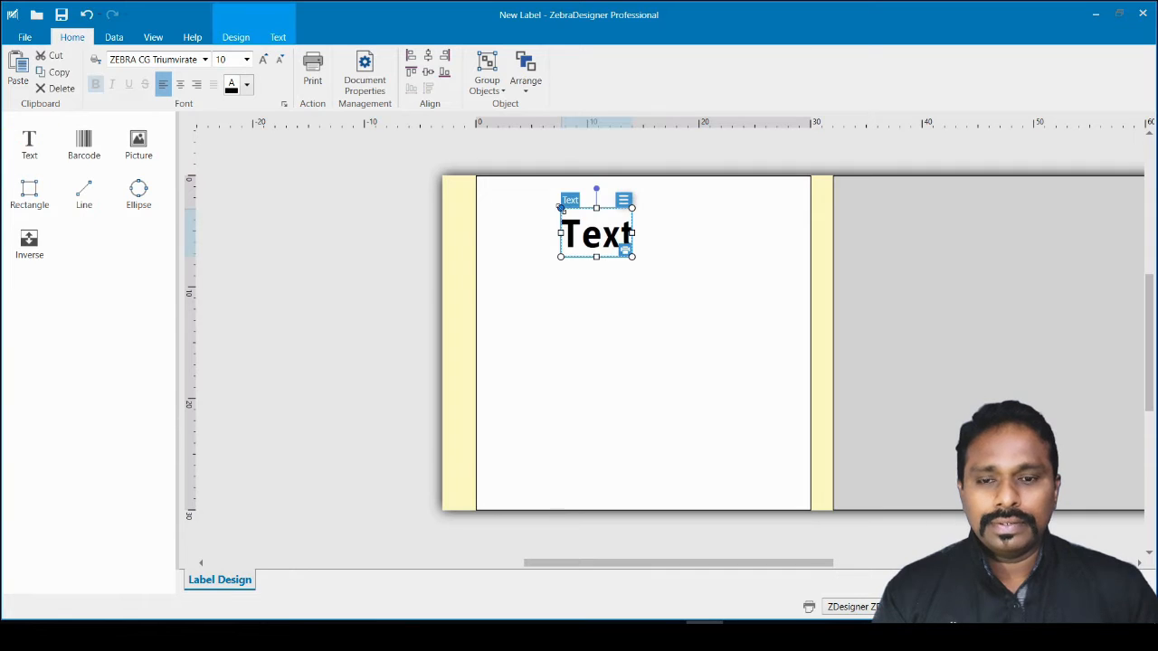
double_click(598, 236)
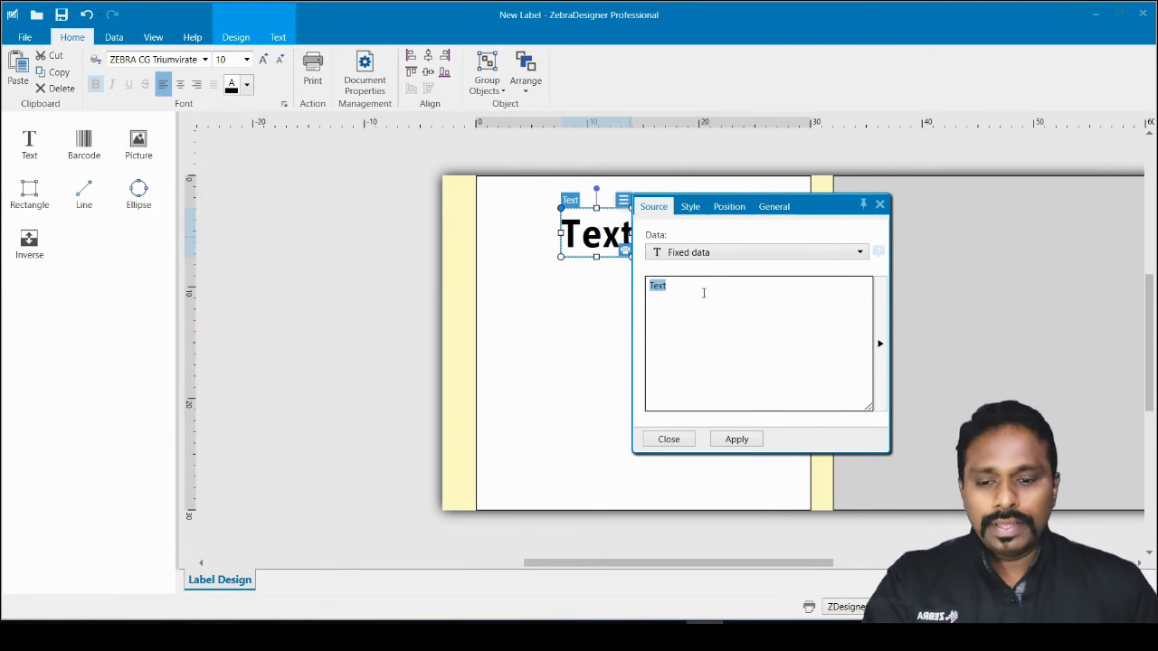
type("Comn")
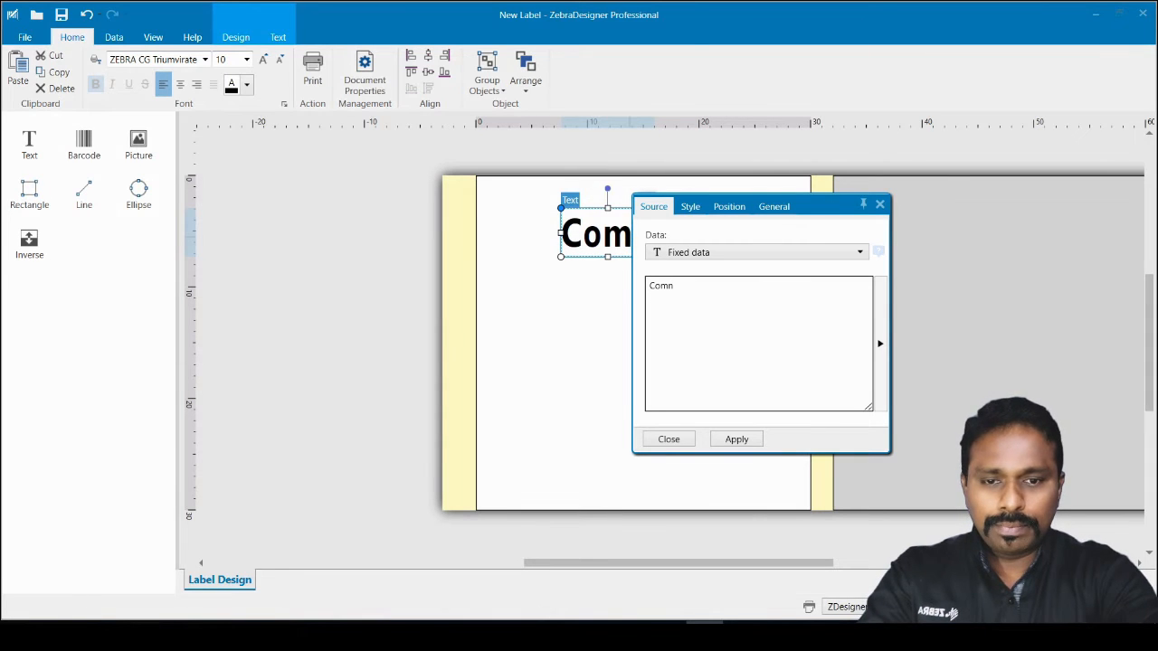
key("BackSpace")
type("pa")
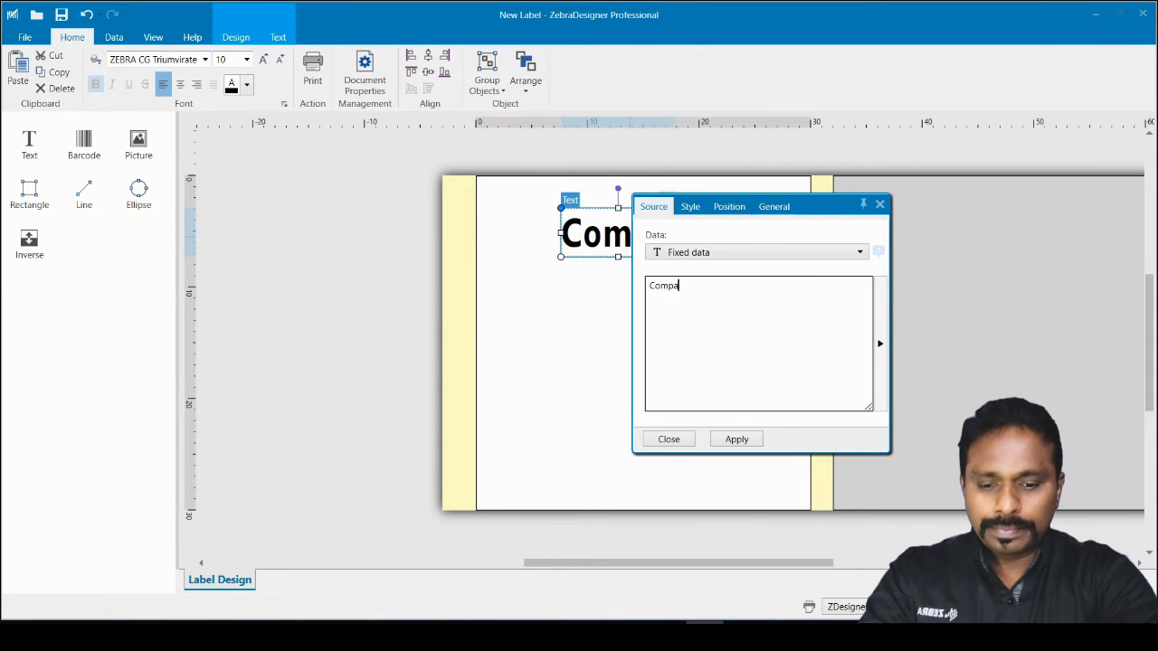
type("ny Name")
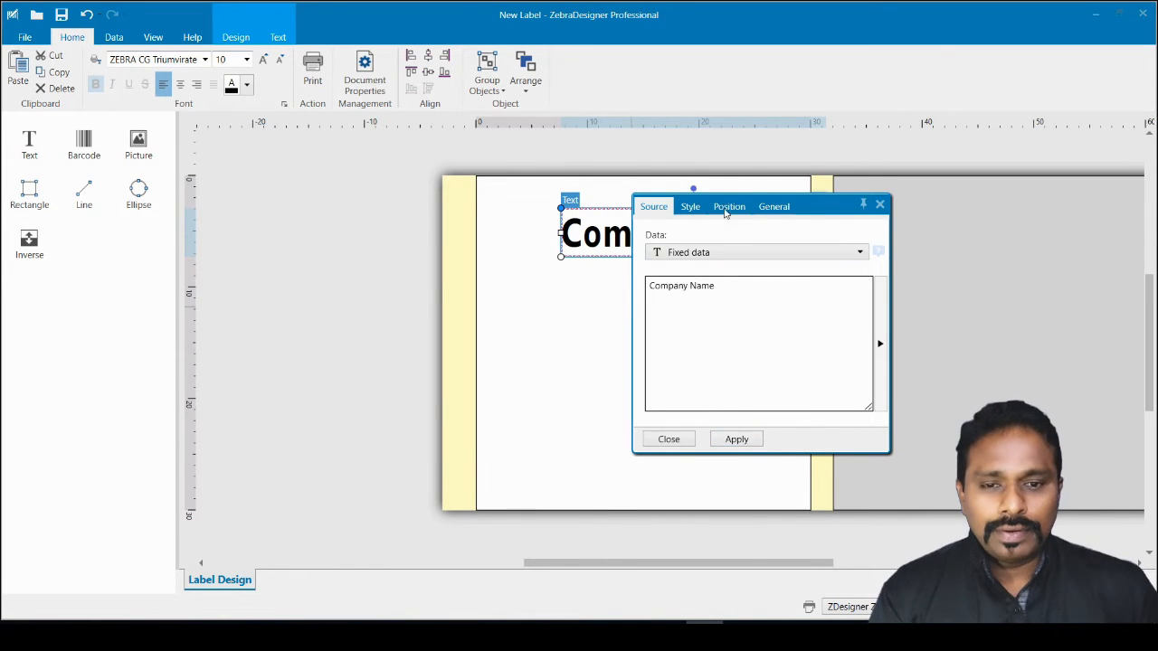
left_click(737, 441)
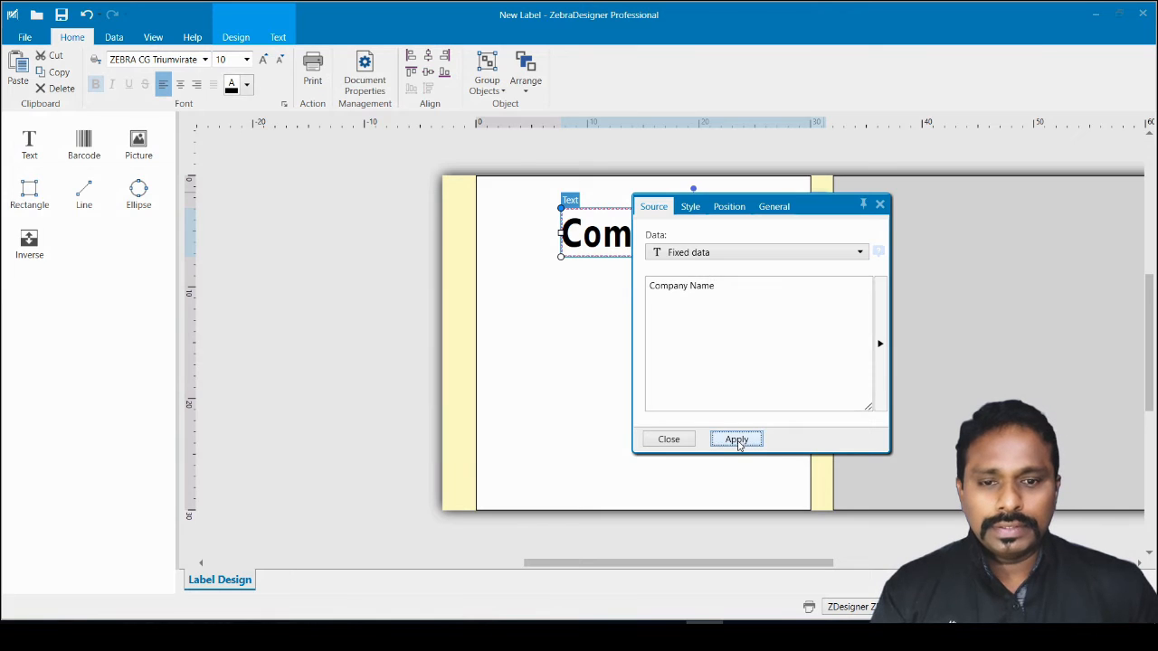
left_click(879, 205)
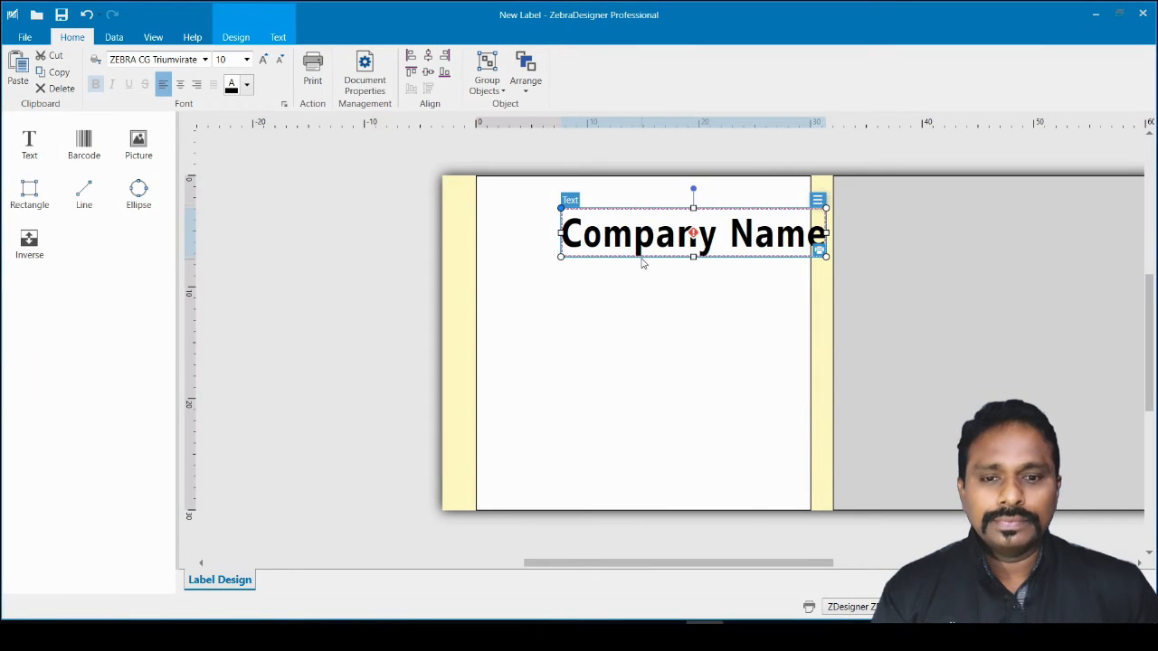
Step: Reposition the "Company Name" text so it fits inside the first label, close to its upper edge
left_click_drag(644, 236, 710, 253)
left_click(731, 369)
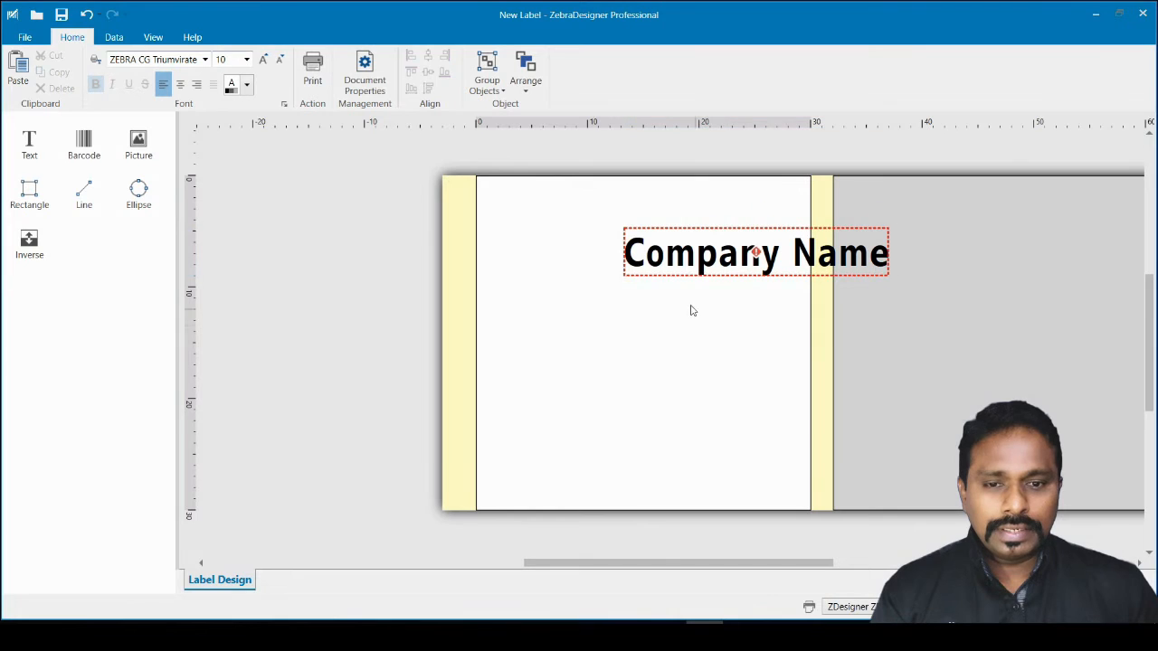
left_click(719, 257)
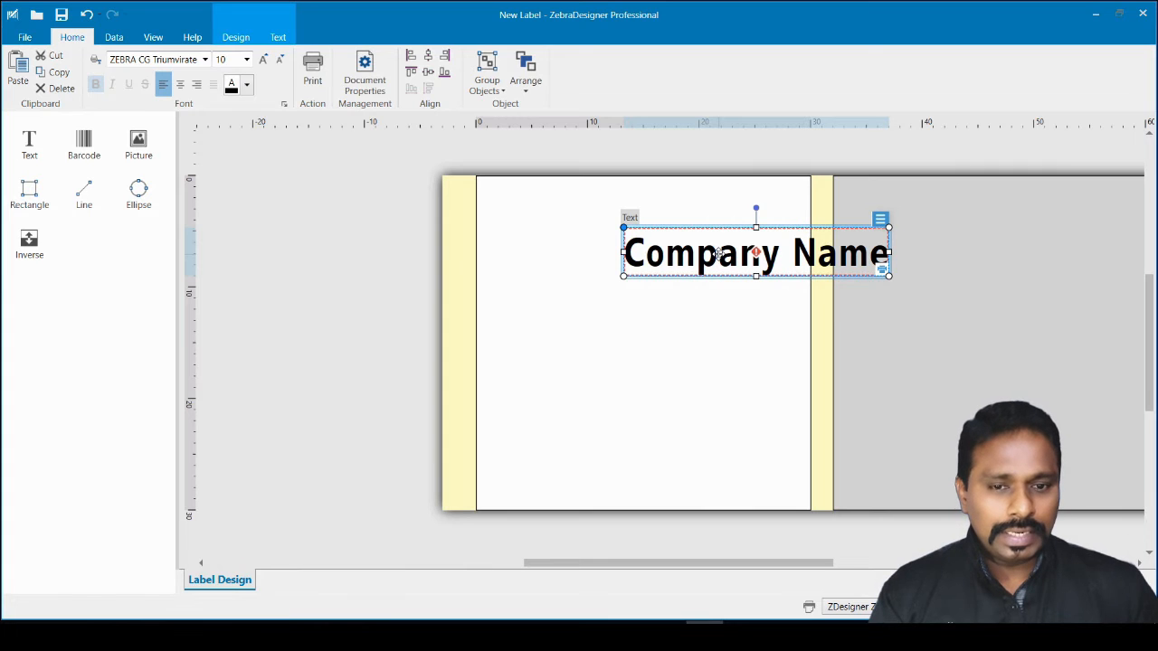
left_click_drag(737, 256, 628, 230)
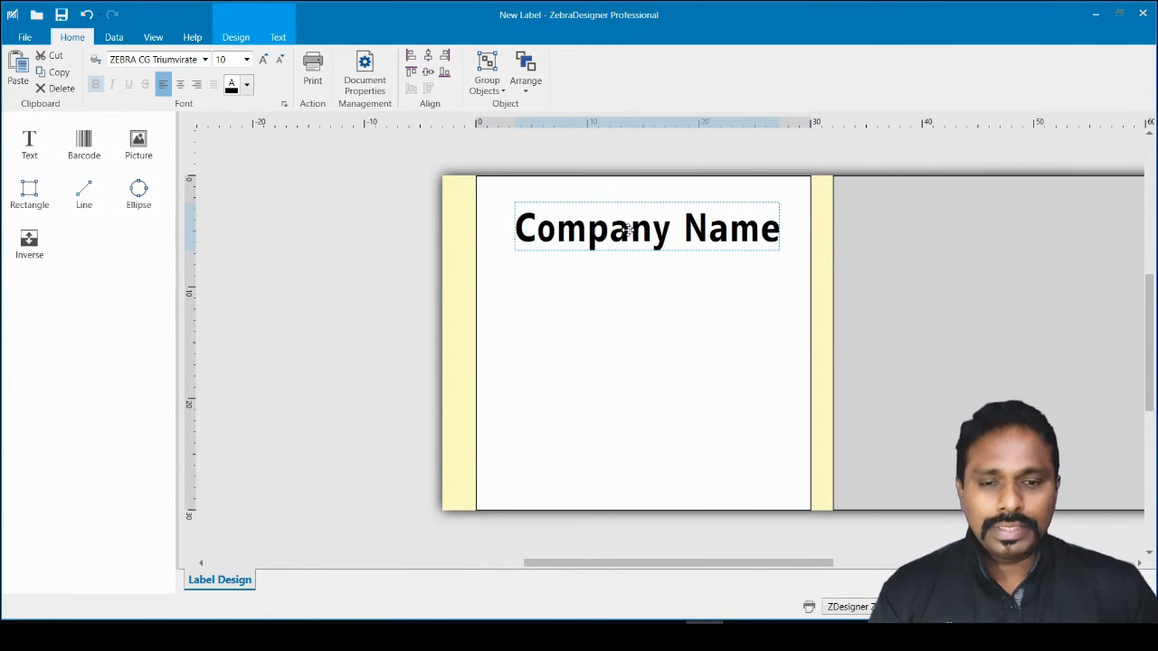
left_click(639, 344)
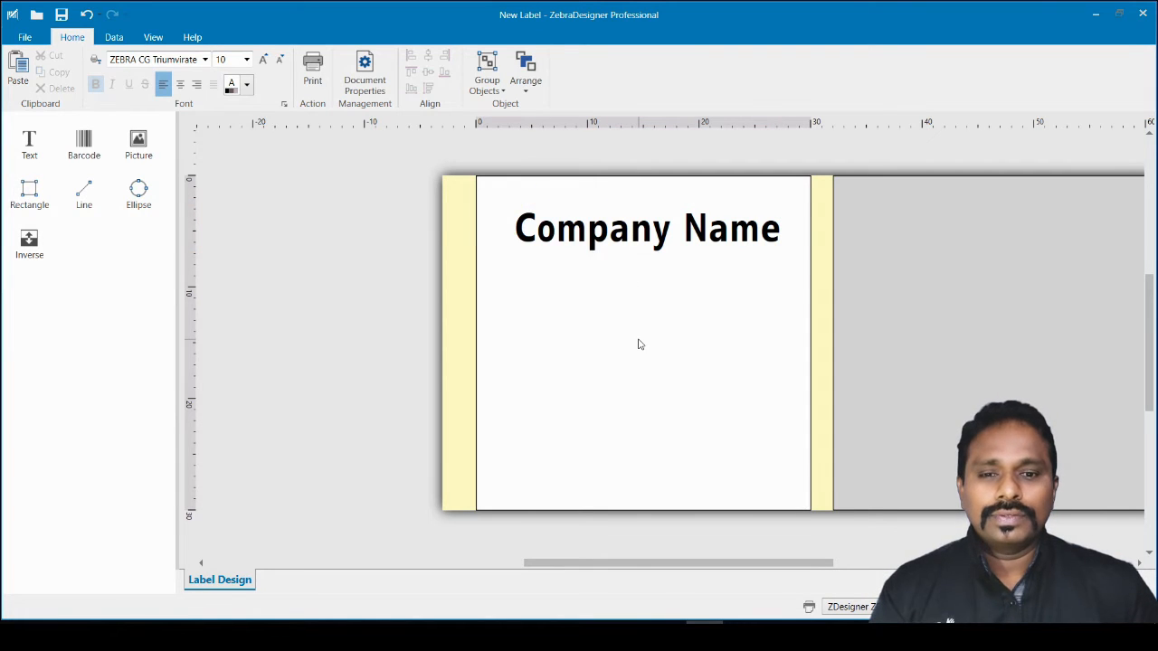
left_click(516, 190)
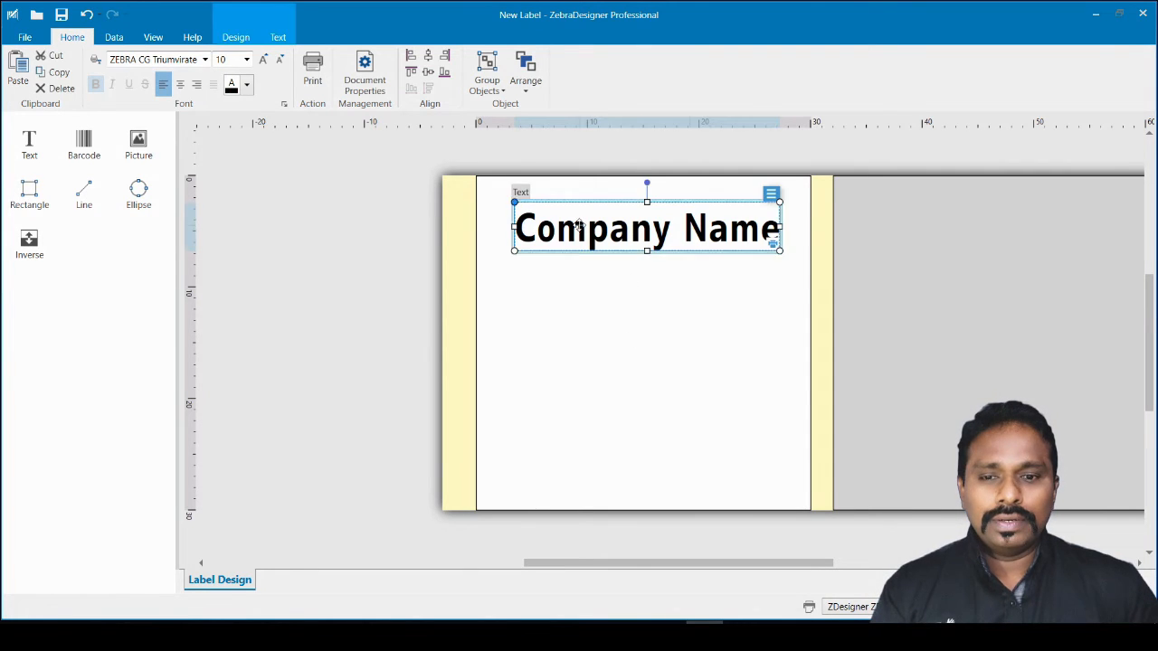
left_click(735, 370)
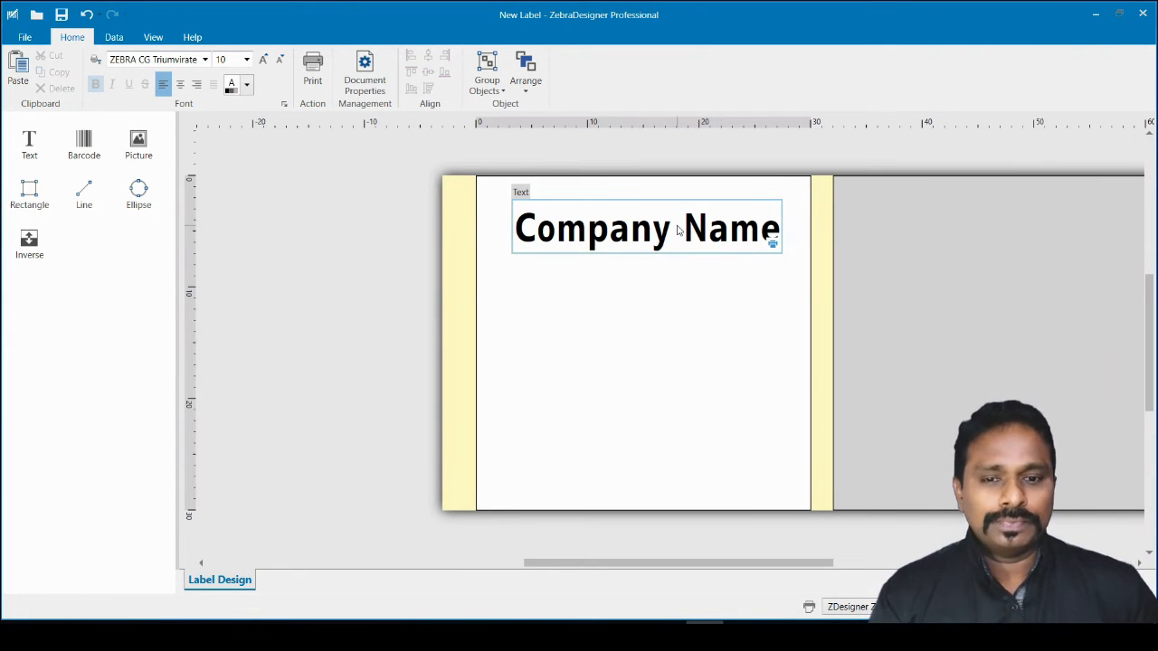
Step: Change the font of the "Company Name" text to Arial
left_click(608, 233)
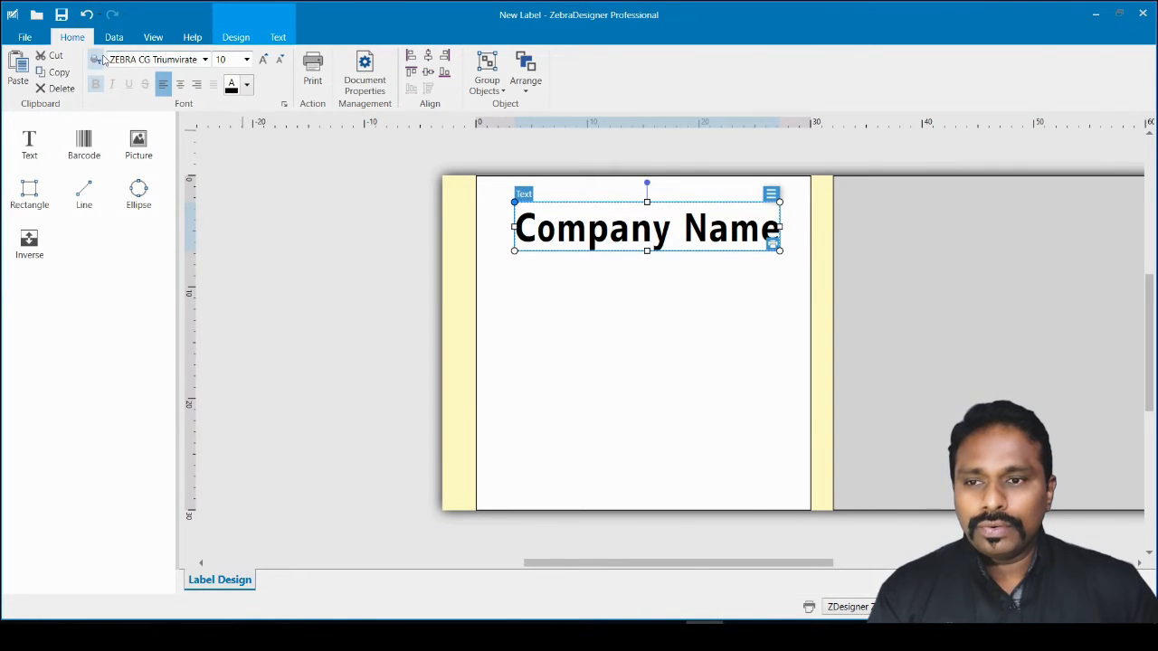
left_click(205, 60)
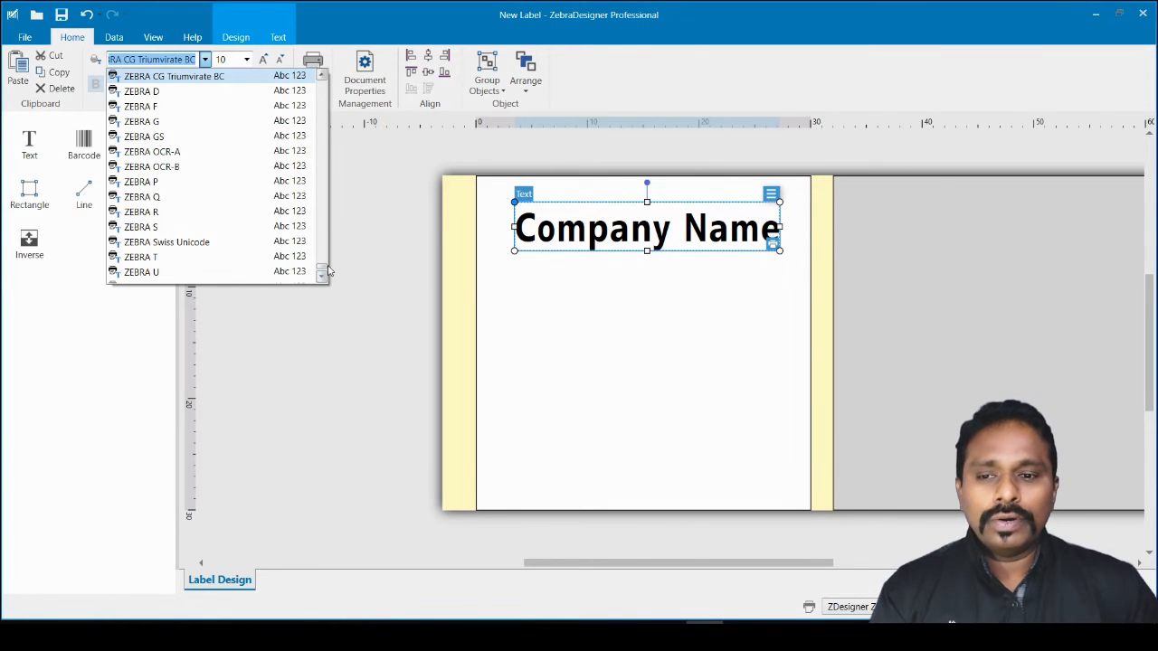
left_click_drag(325, 271, 317, 97)
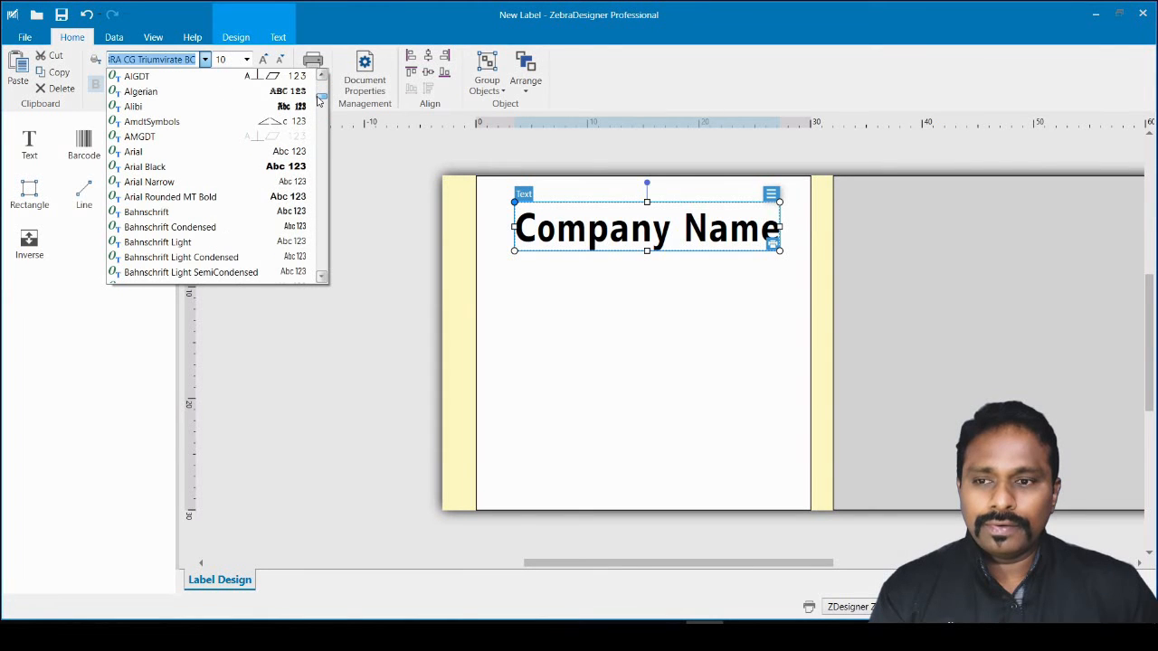
left_click(149, 151)
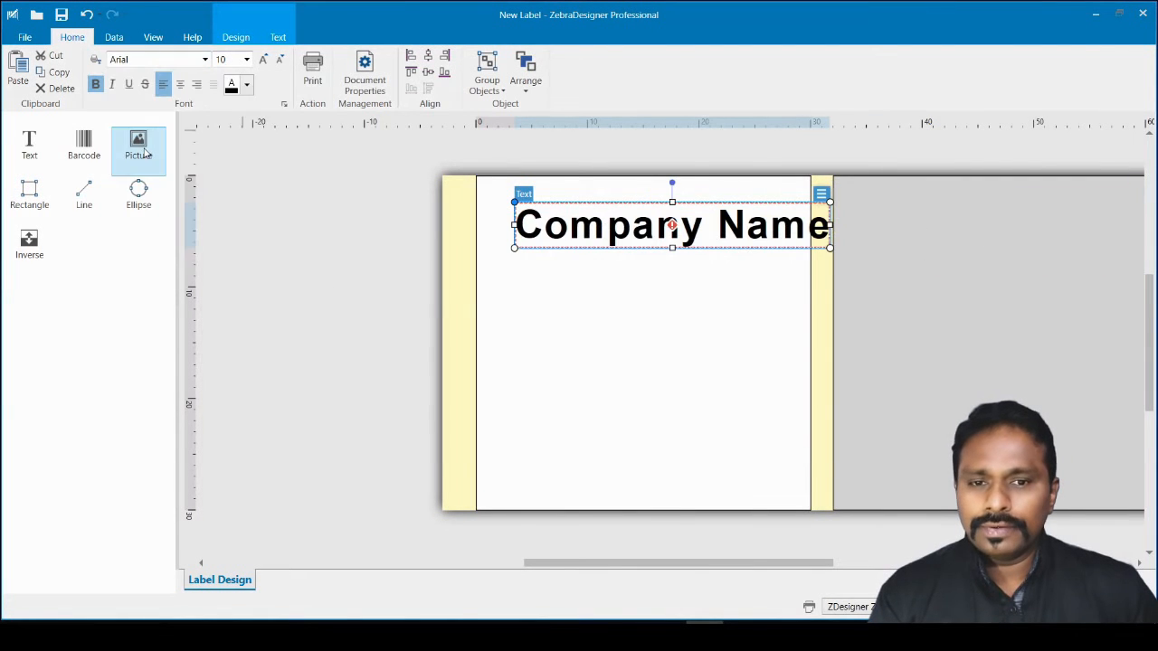
left_click(637, 328)
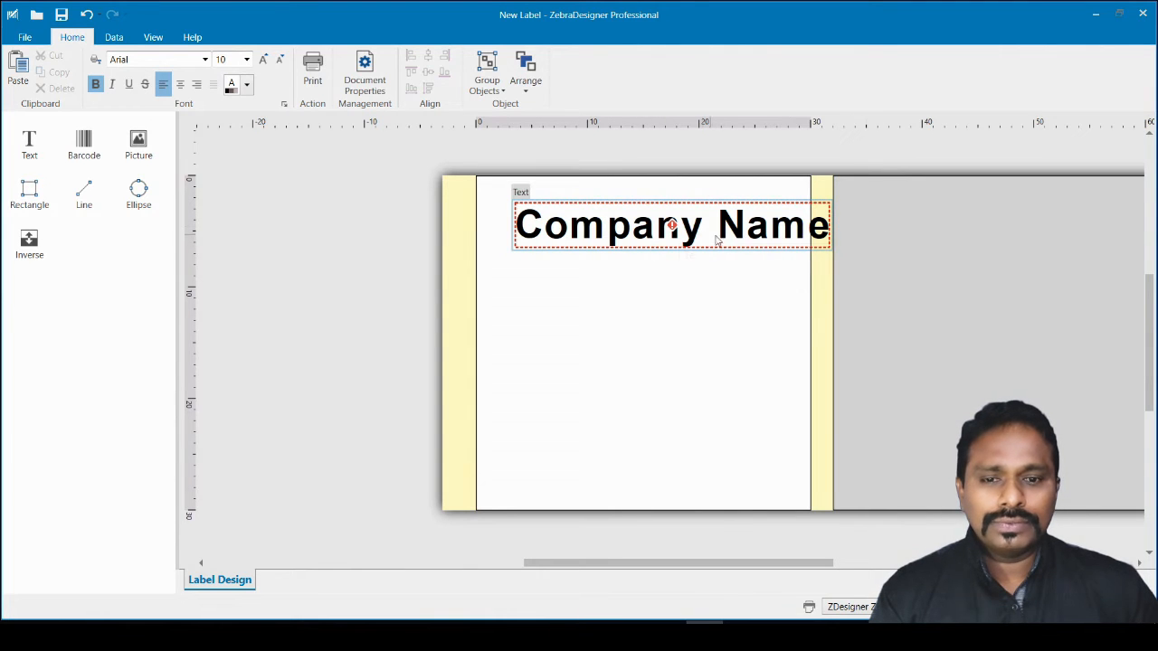
Step: Shift the wider Arial "Company Name" text left so it lies within the label's edges
left_click(636, 231)
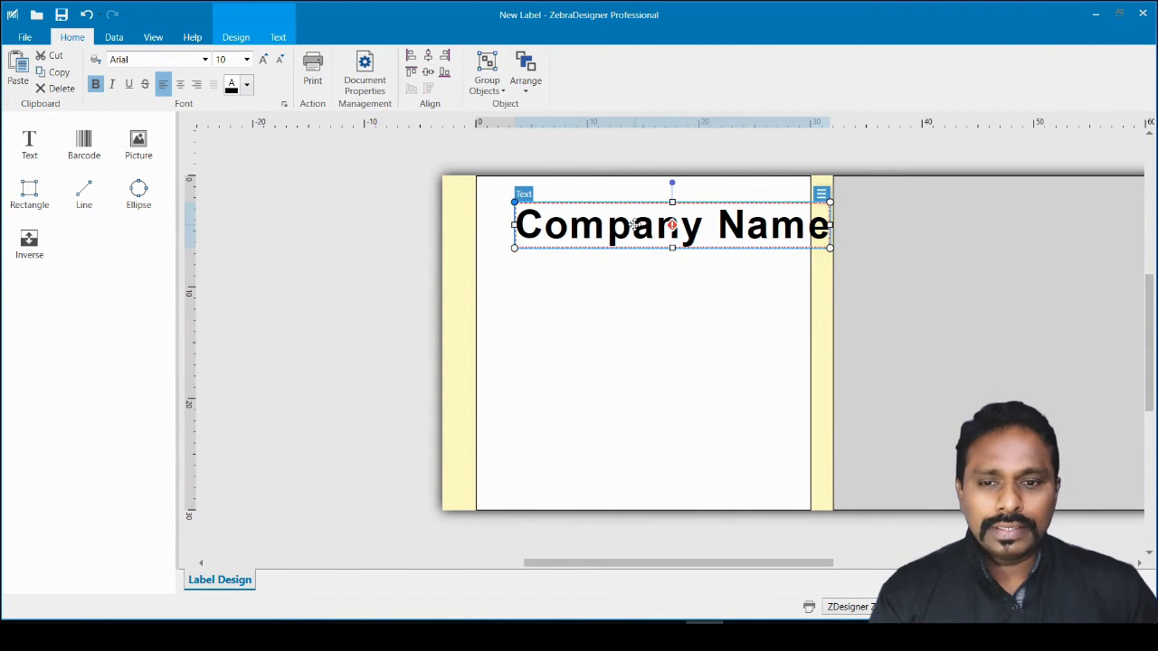
left_click_drag(636, 225, 607, 228)
left_click(639, 304)
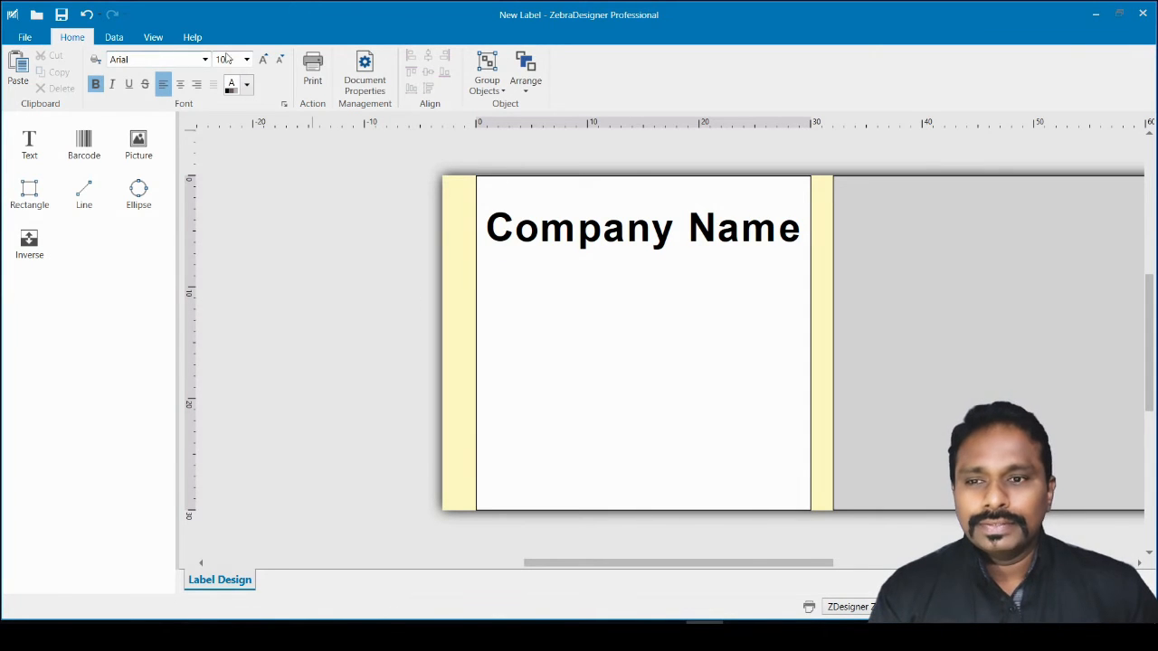
Step: Set the font of the "Company Name" text back to the printer font ZEBRA CG Triumvirate BC
left_click(576, 227)
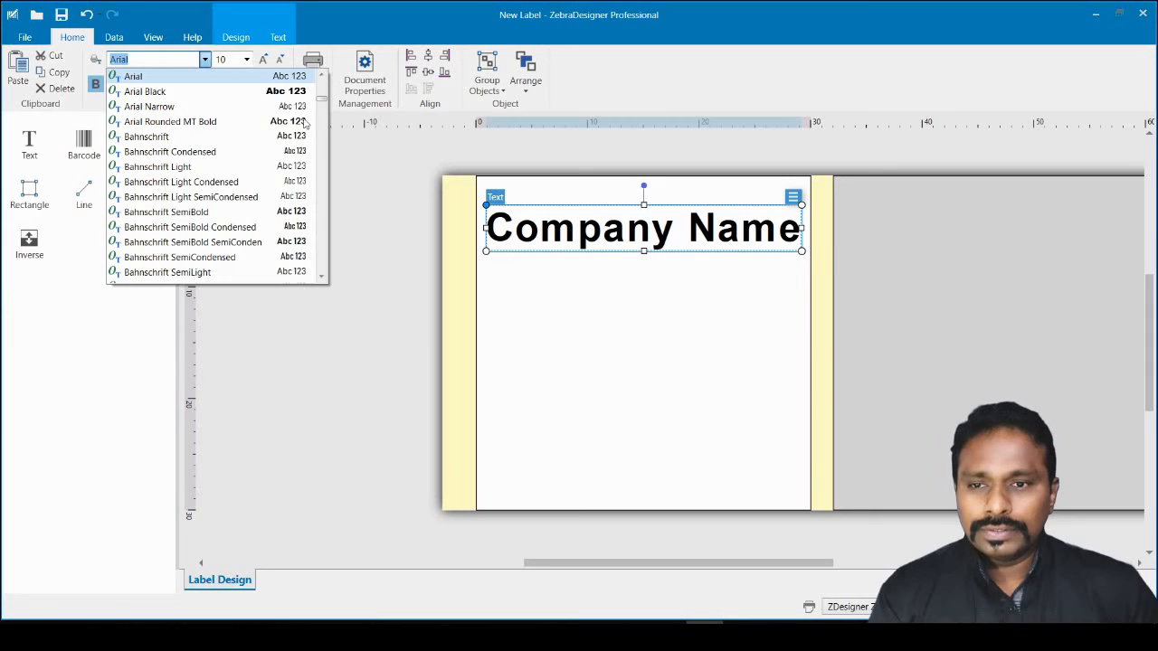
left_click_drag(321, 98, 327, 273)
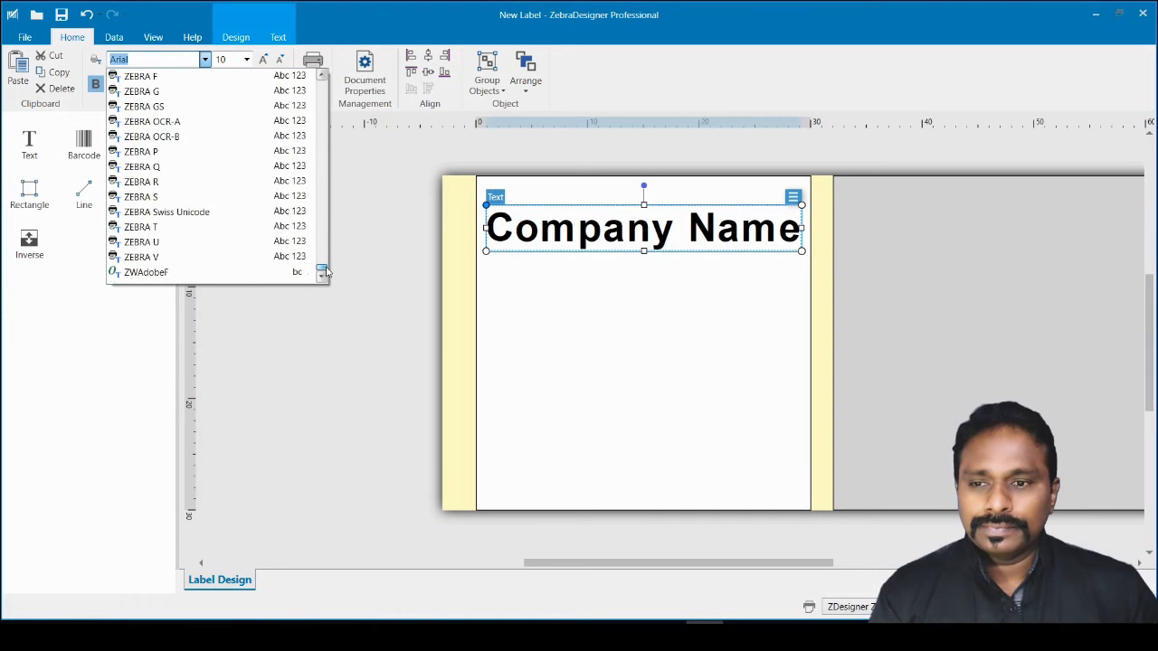
left_click(322, 77)
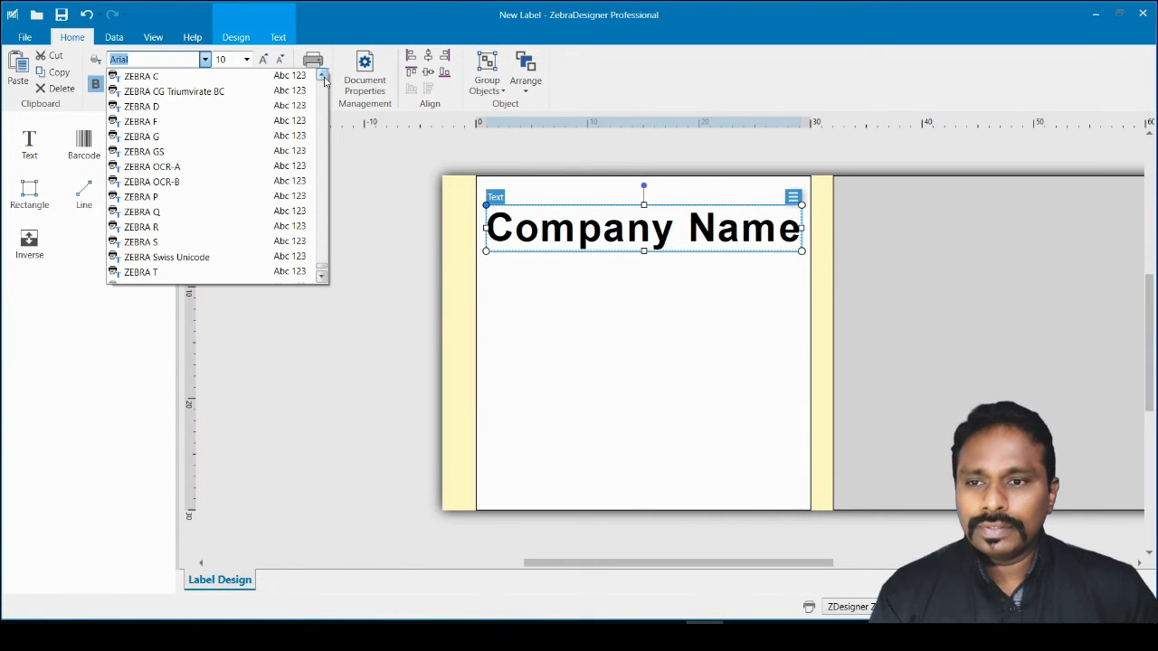
left_click(322, 77)
left_click(322, 77)
left_click(197, 108)
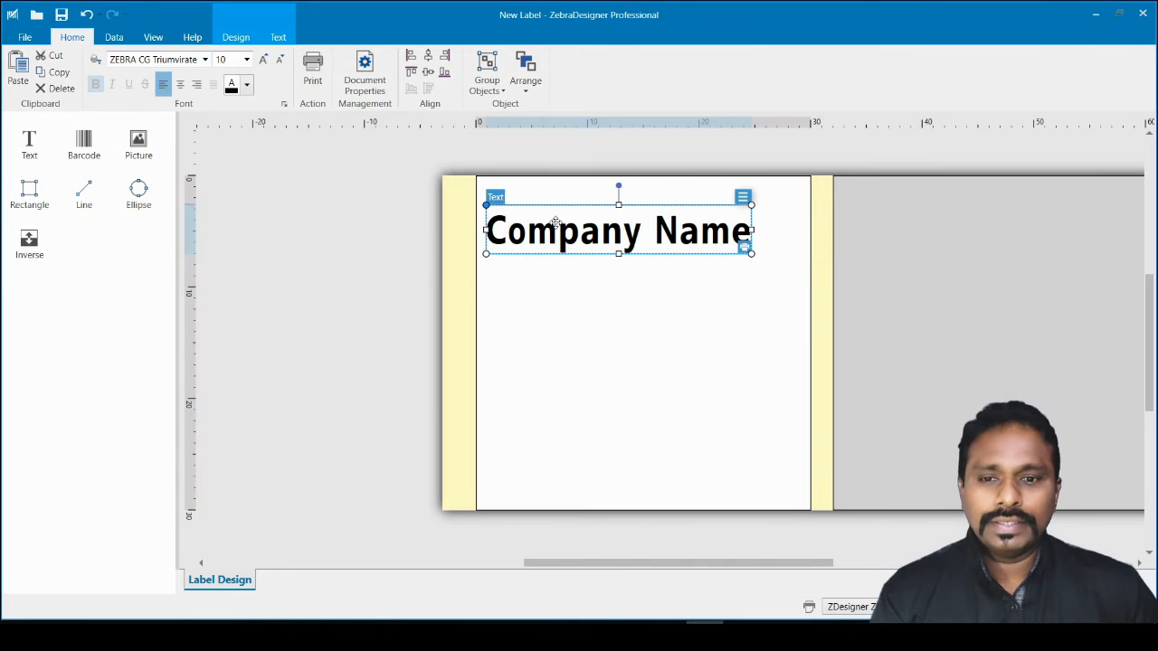
Step: Move the "Company Name" text so it is roughly centred across the label near its upper edge
left_click(631, 326)
left_click(579, 233)
left_click_drag(582, 234, 605, 228)
left_click(724, 335)
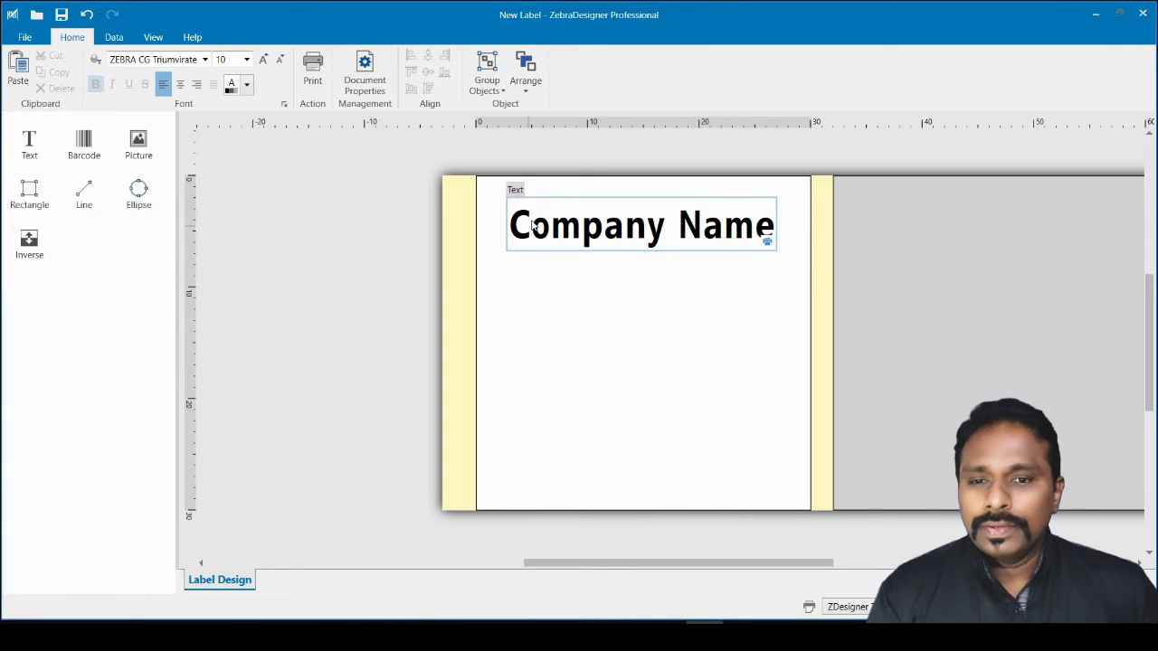
Step: Draw a horizontal line about 29 mm long across the label, just below the "Company Name" text
left_click(87, 190)
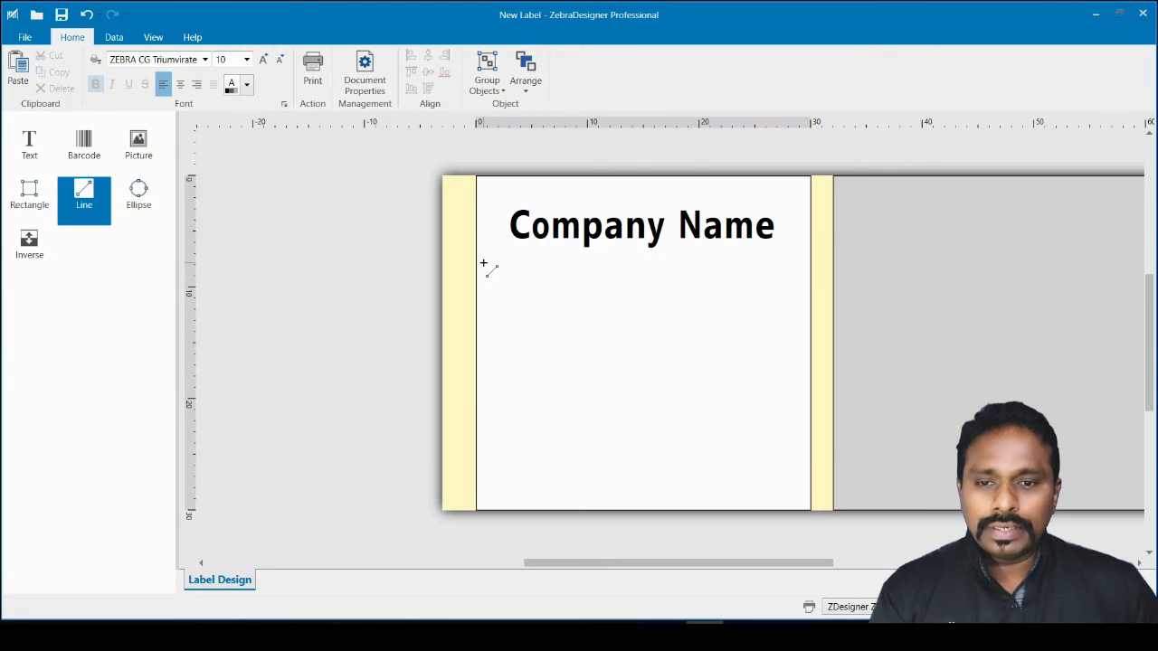
left_click_drag(483, 262, 809, 262)
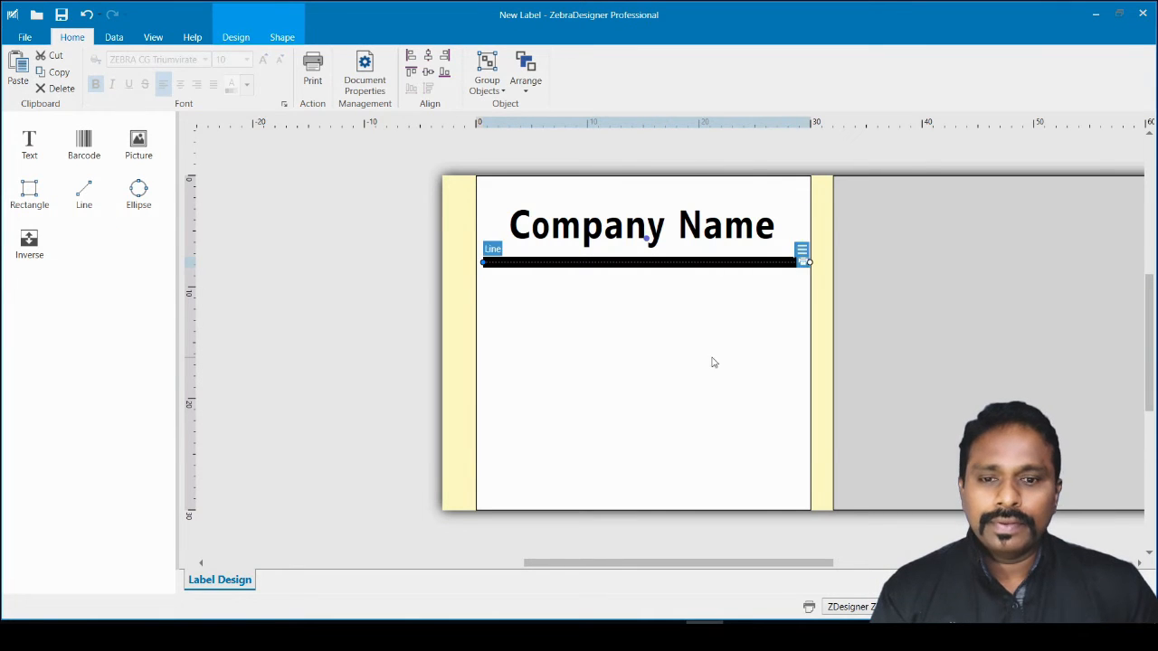
left_click(714, 362)
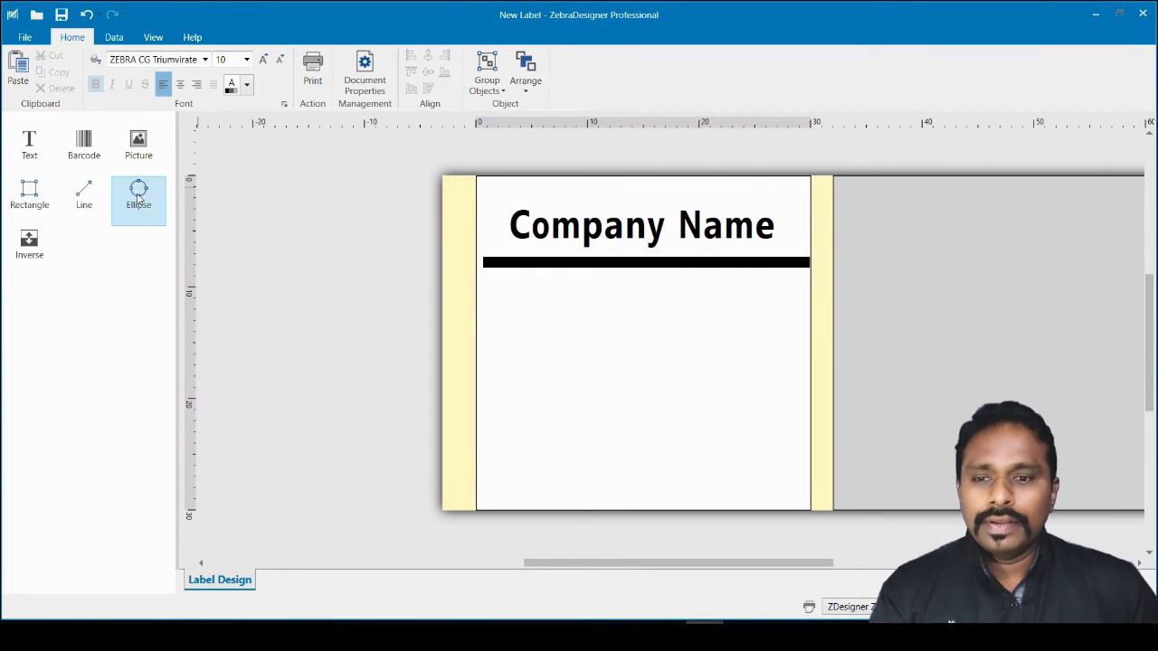
Step: Add a barcode to the label and position it roughly centred below the horizontal line
left_click(85, 143)
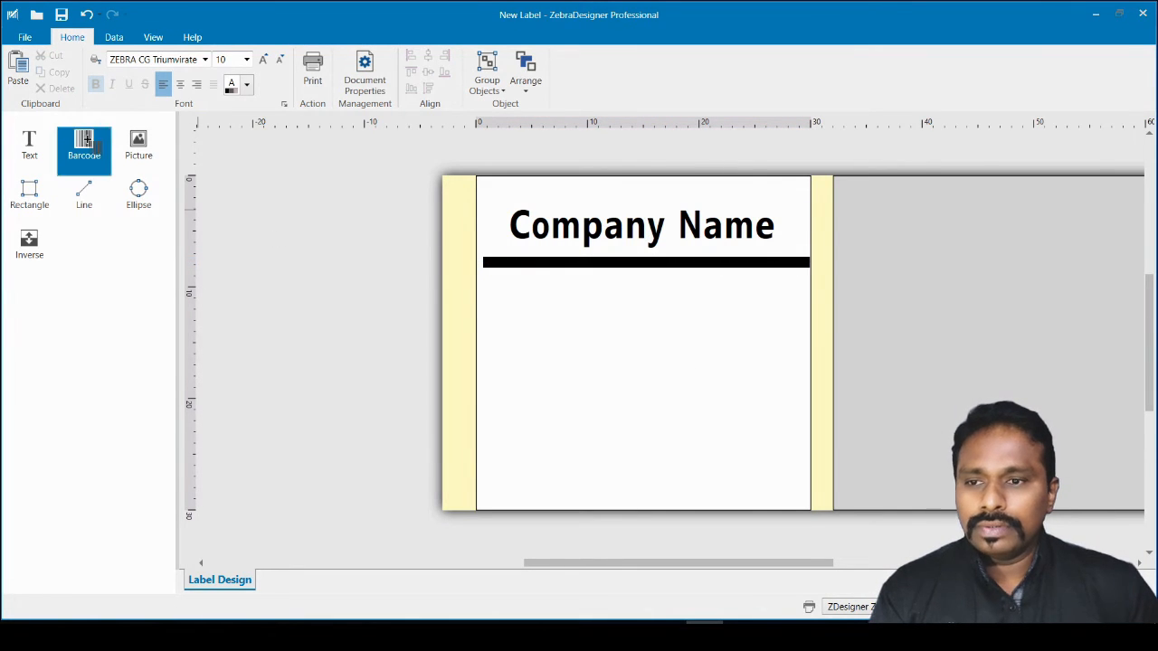
left_click(550, 309)
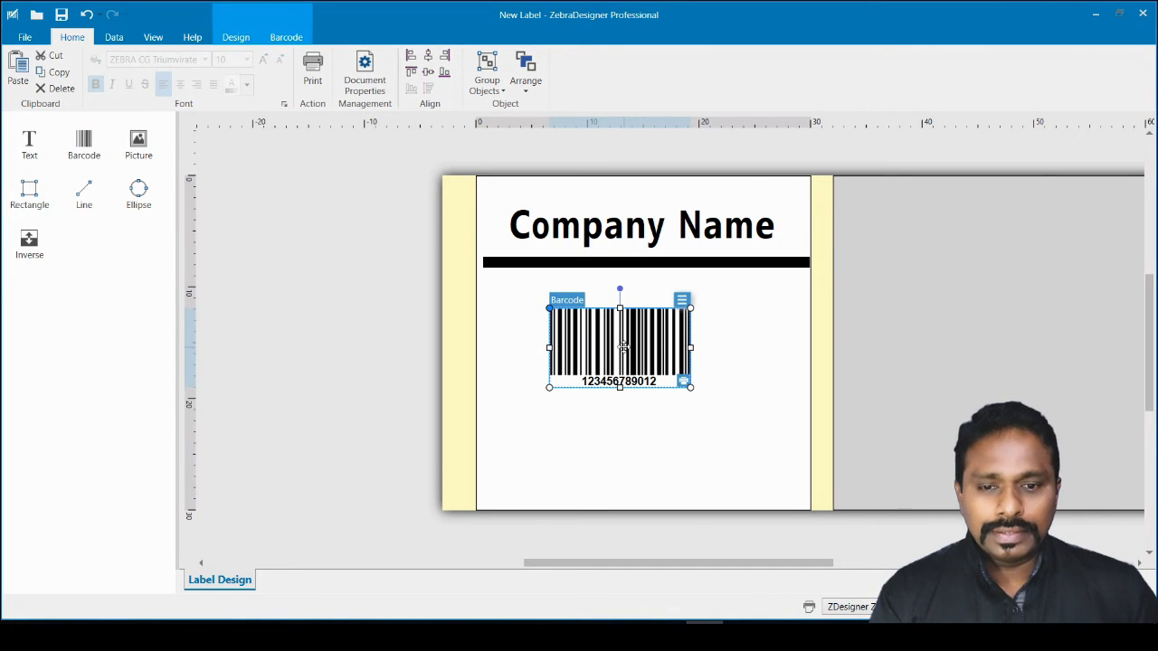
left_click_drag(622, 348, 643, 330)
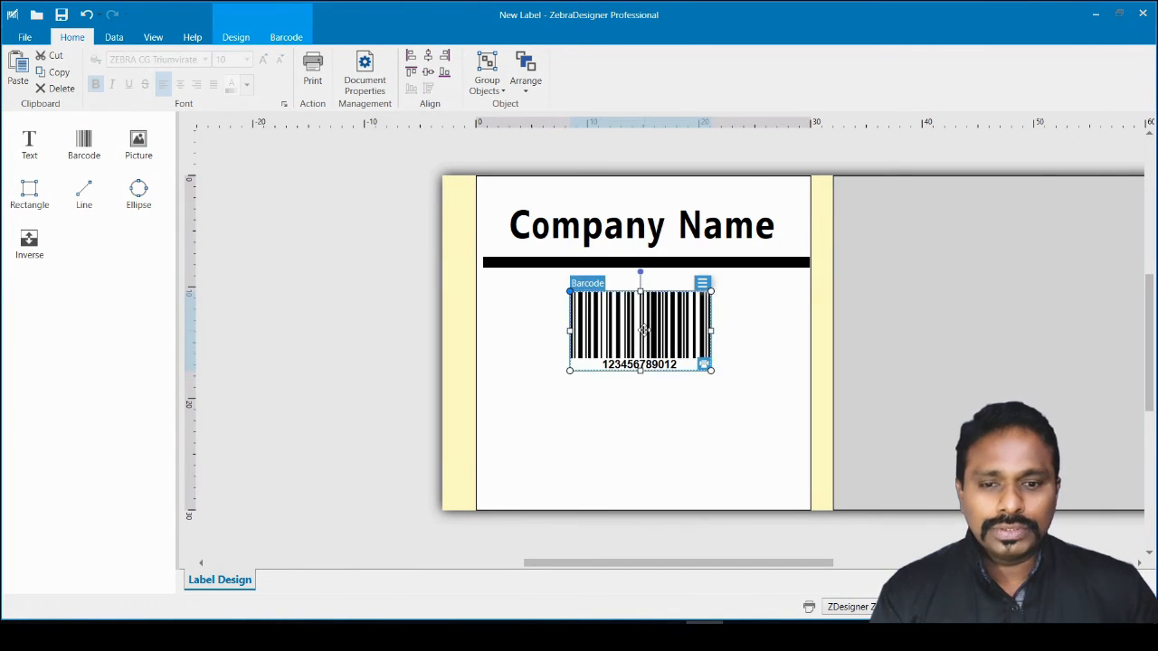
left_click(628, 431)
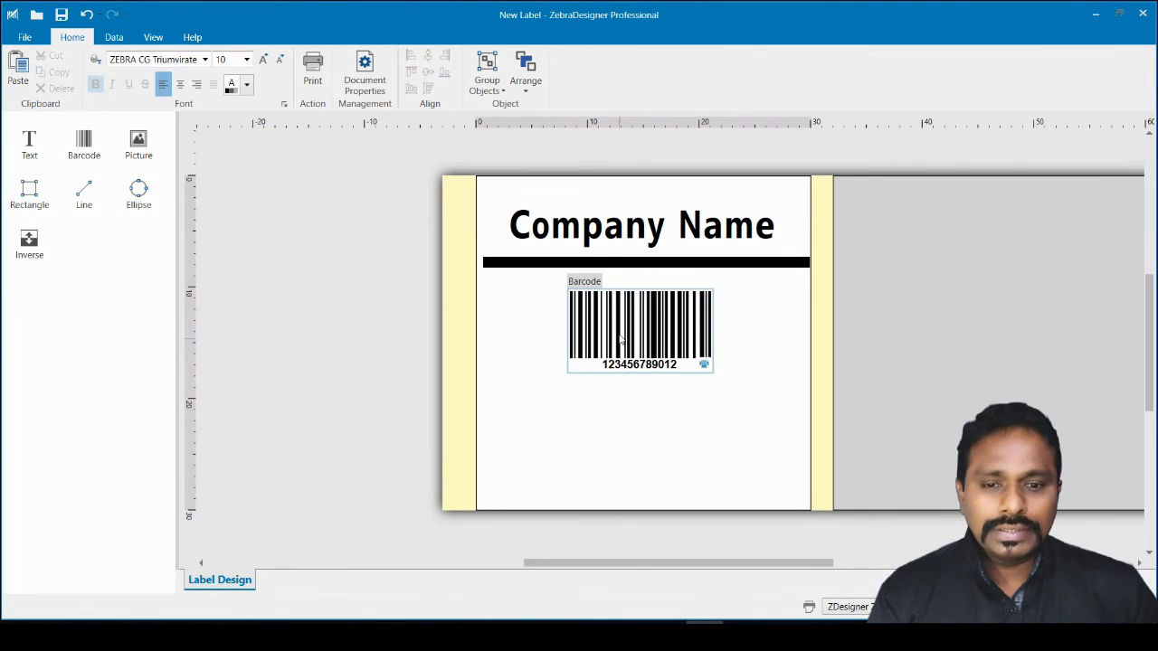
Step: Open the barcode's properties and look through its data source and the available 1D and 2D barcode types
left_click(646, 321)
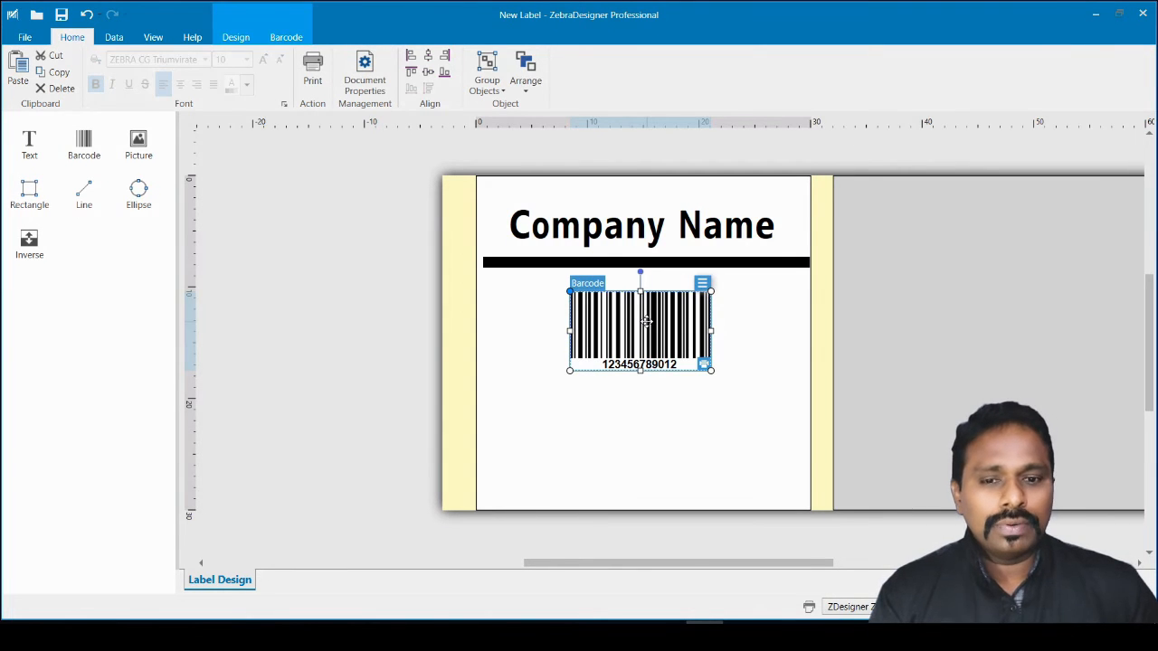
double_click(627, 328)
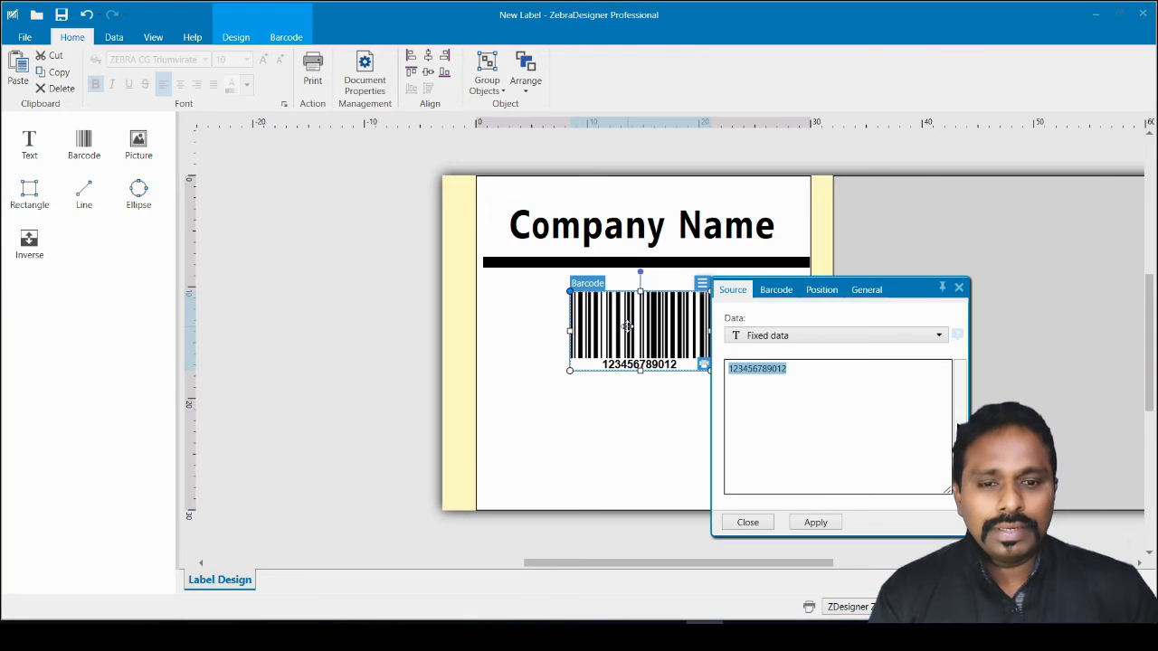
left_click_drag(902, 288, 657, 181)
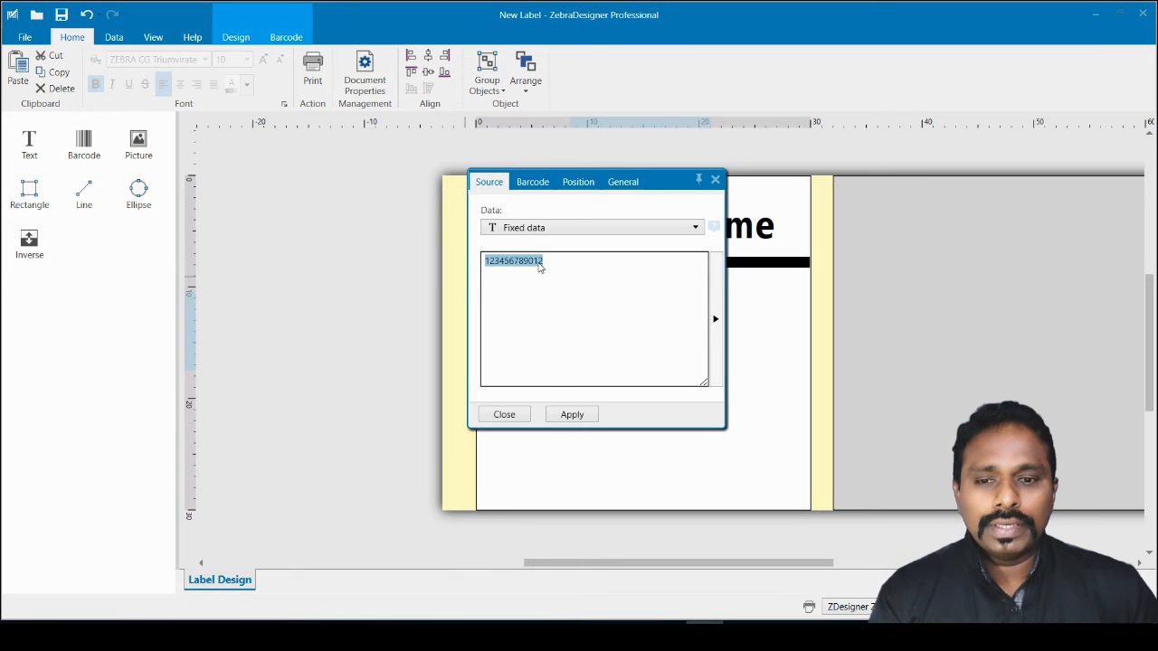
left_click(540, 184)
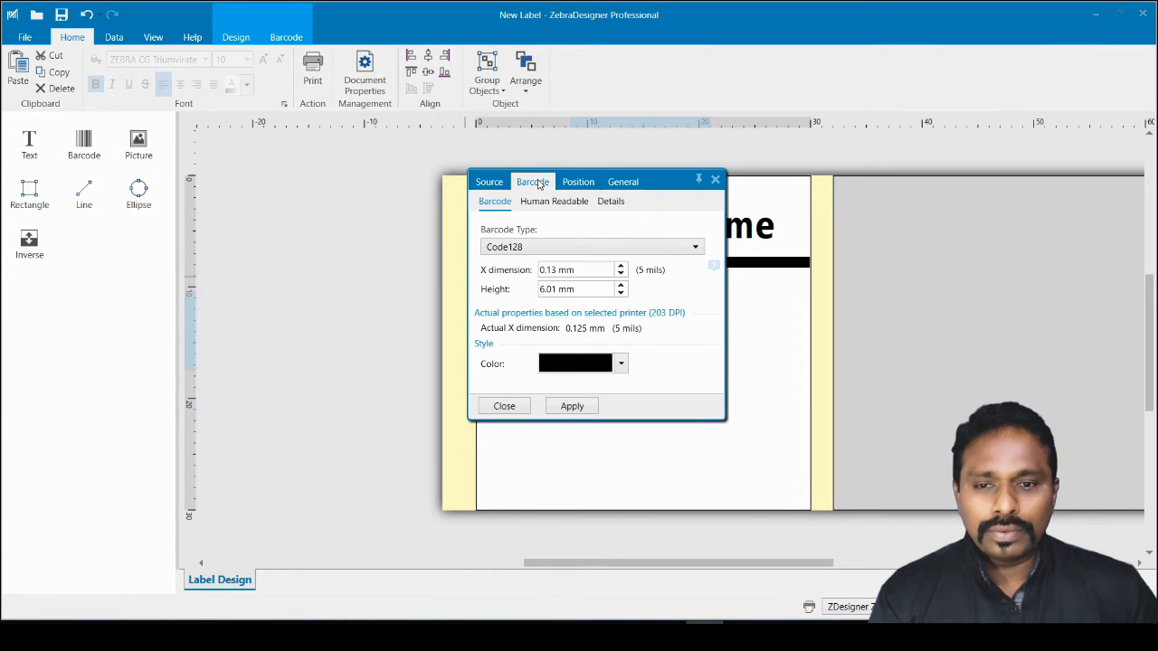
left_click(550, 253)
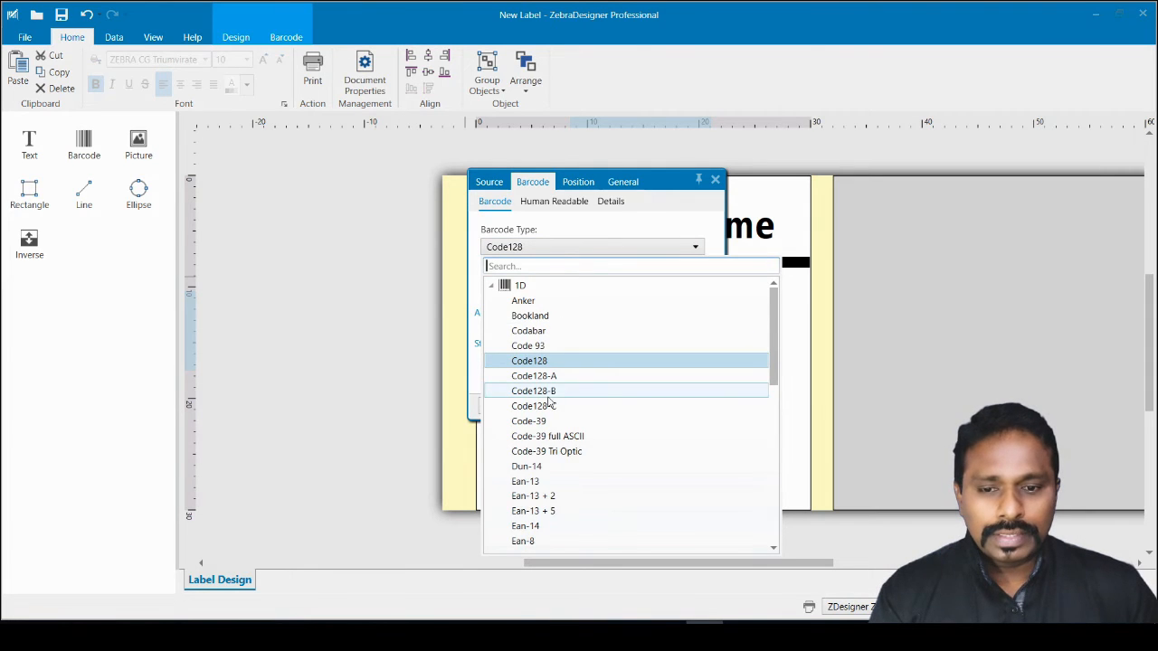
scroll(549, 402, "down", 4)
scroll(548, 402, "down", 5)
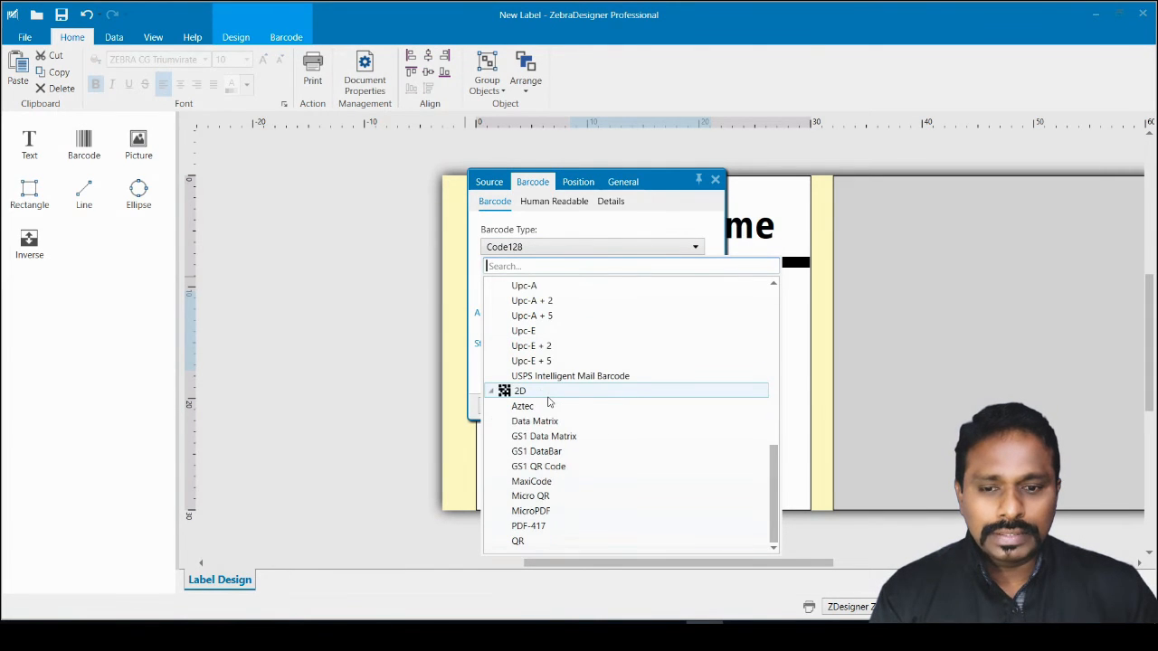
scroll(548, 402, "up", 9)
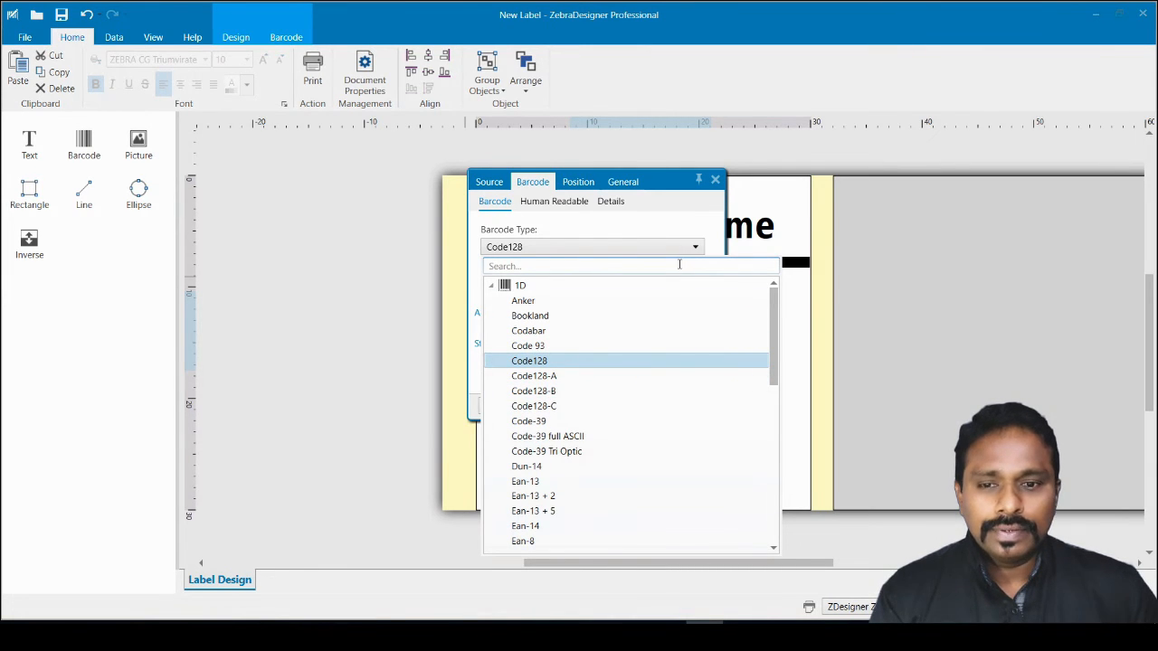
left_click(802, 238)
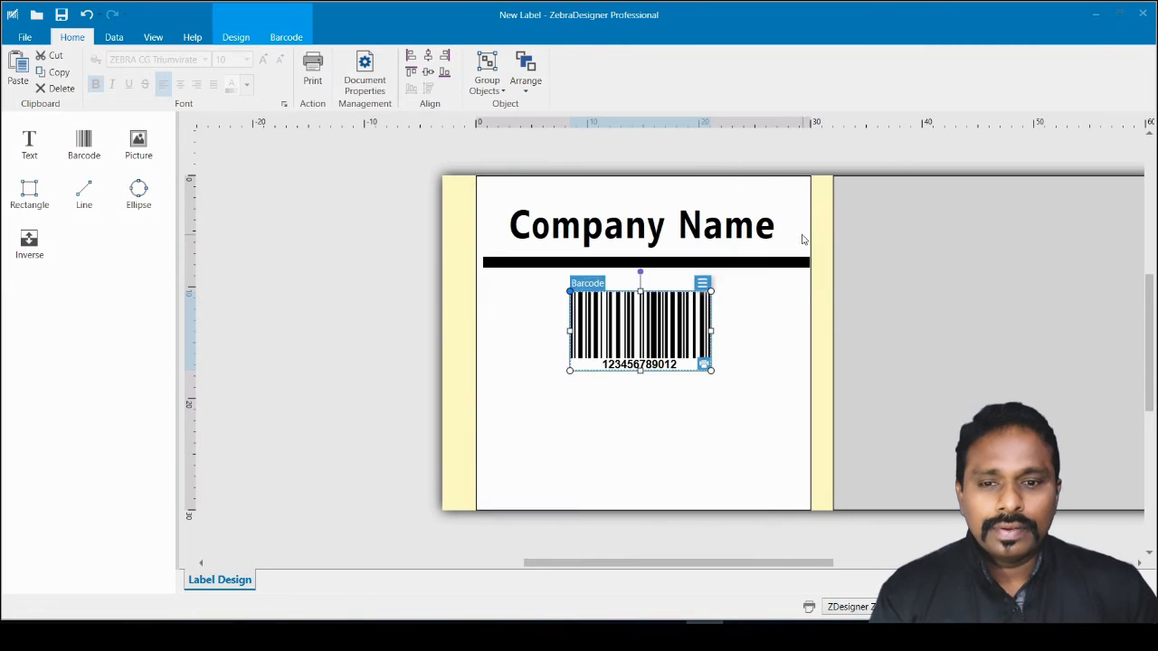
left_click(802, 238)
left_click(671, 319)
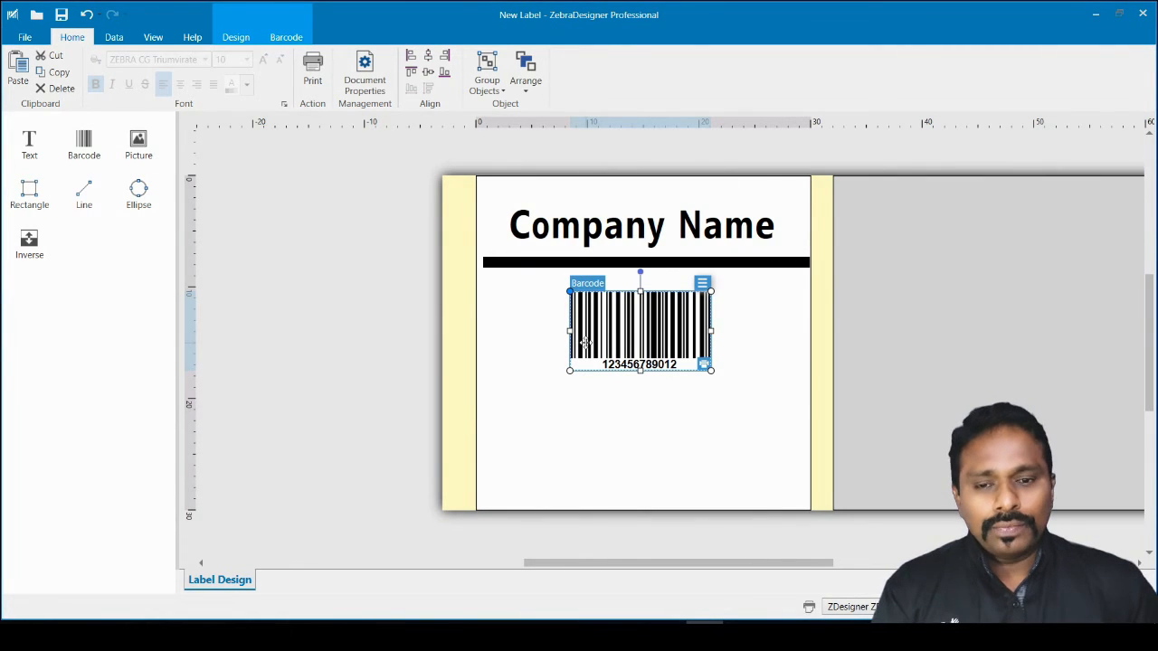
Step: Reopen the barcode's properties and review its position, size and fixed data settings
double_click(631, 332)
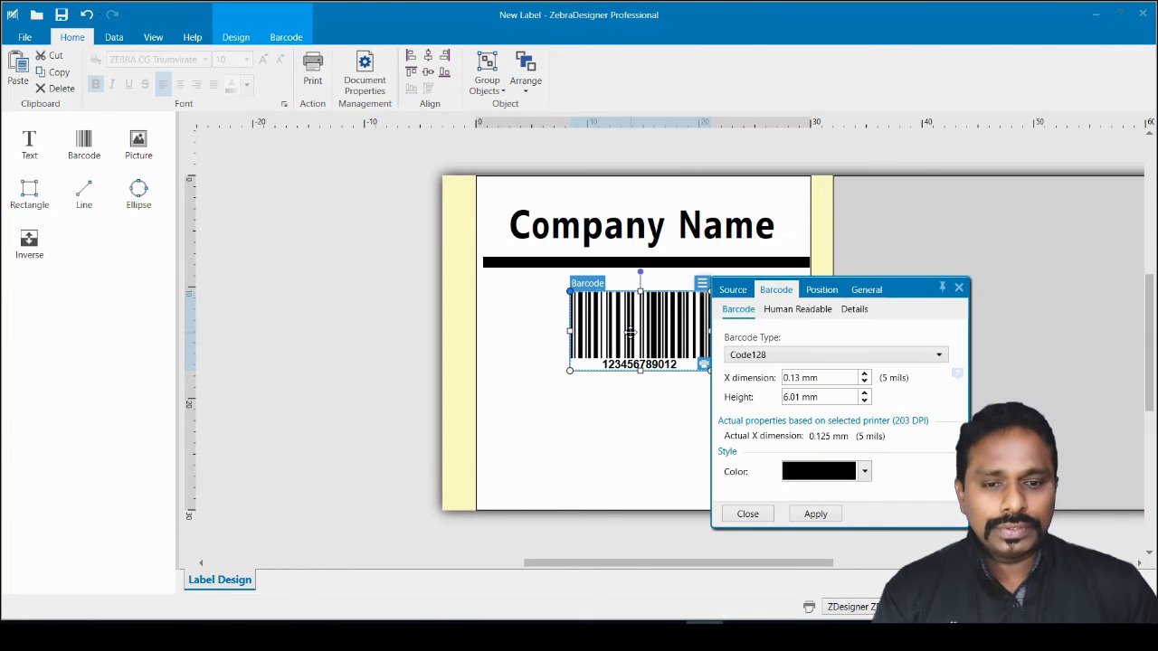
left_click_drag(898, 286, 579, 201)
left_click(498, 207)
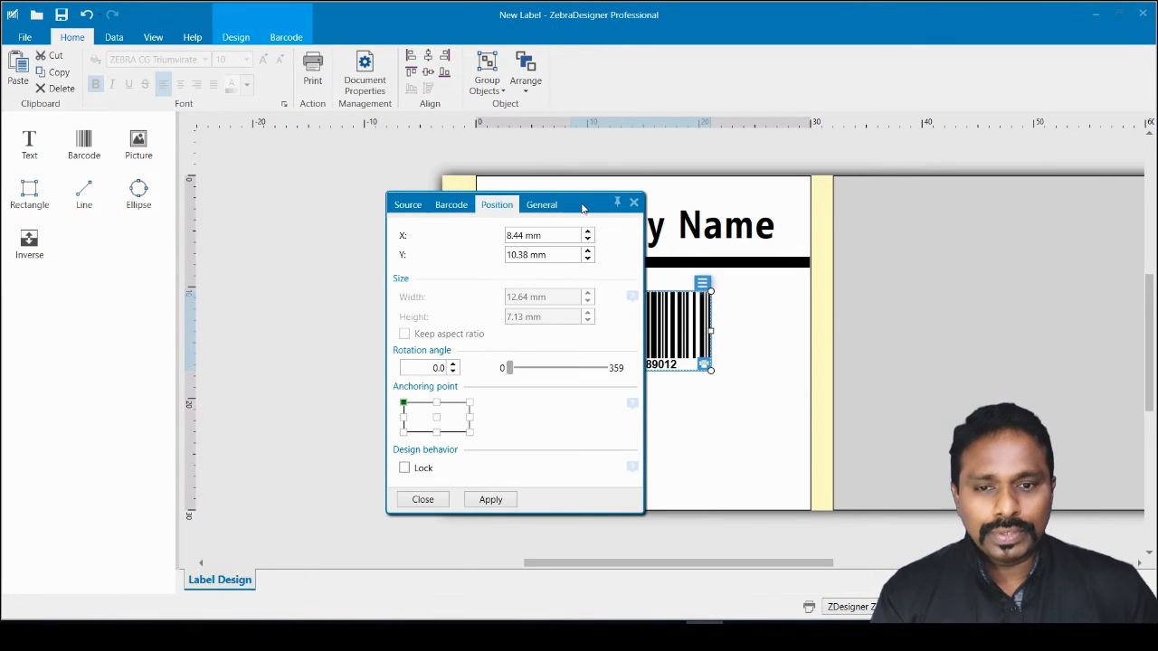
left_click_drag(581, 208, 443, 184)
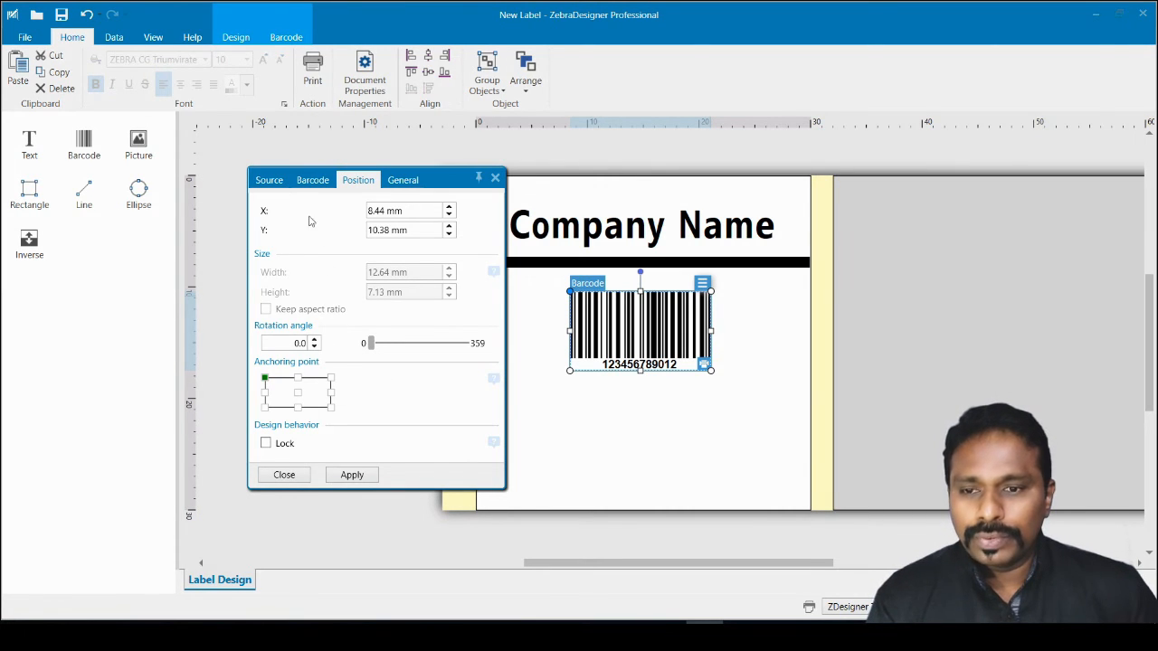
left_click(271, 182)
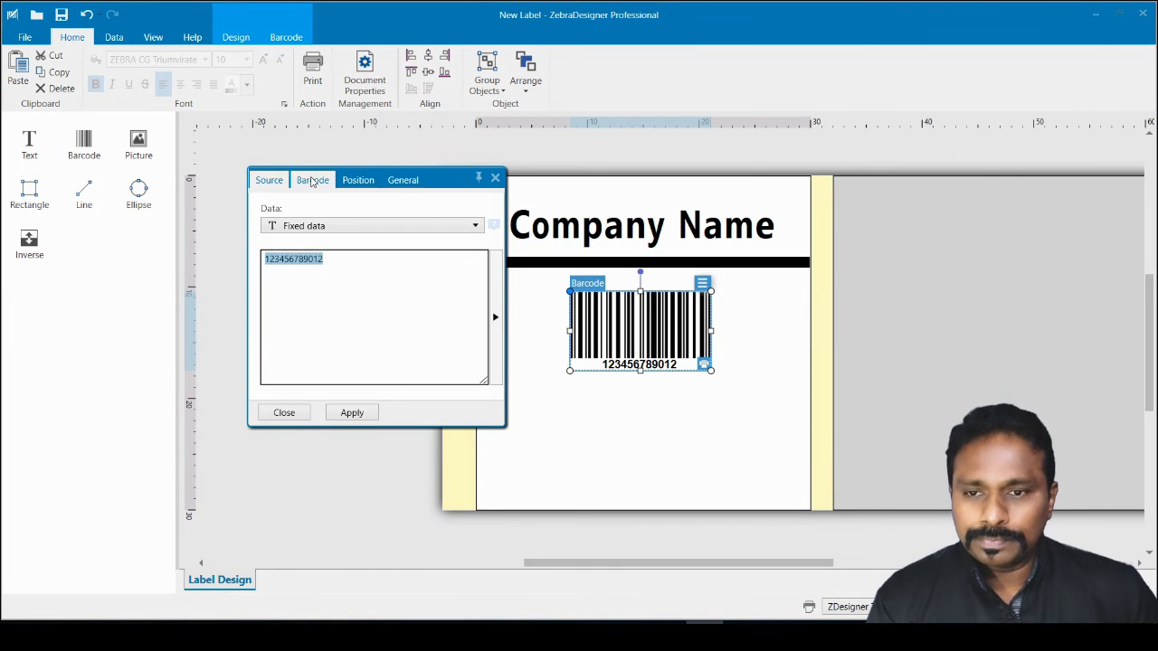
Step: Switch the barcode's printing optimization to "Always print as graphics" and back to "Use printer element if supported"
left_click(415, 183)
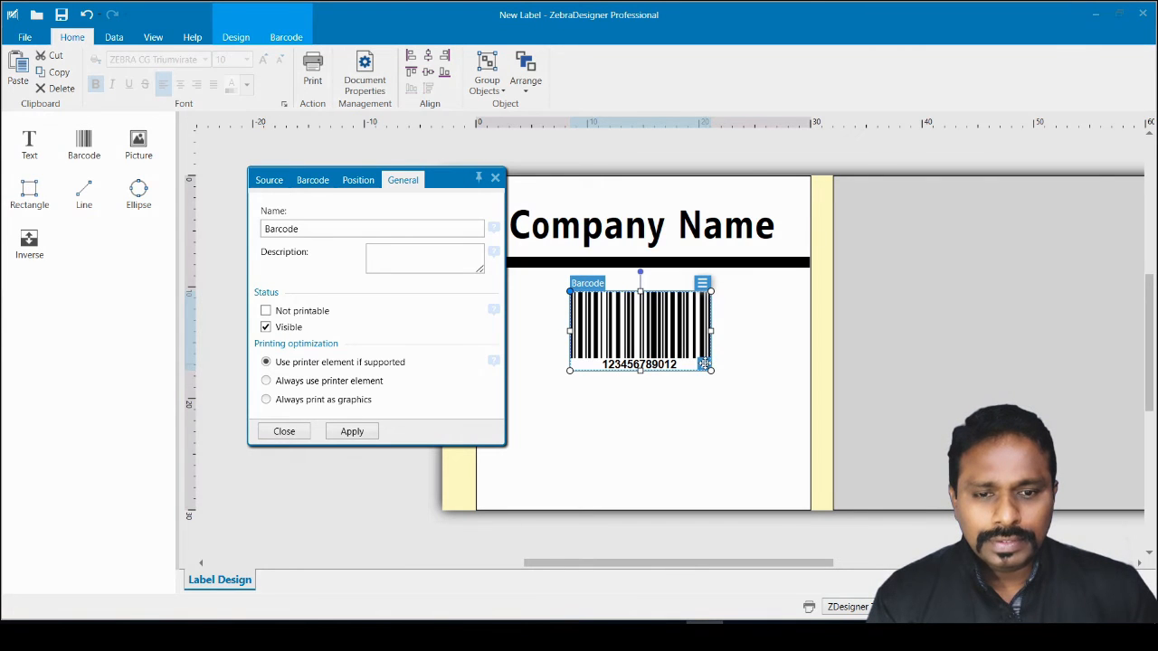
left_click(292, 403)
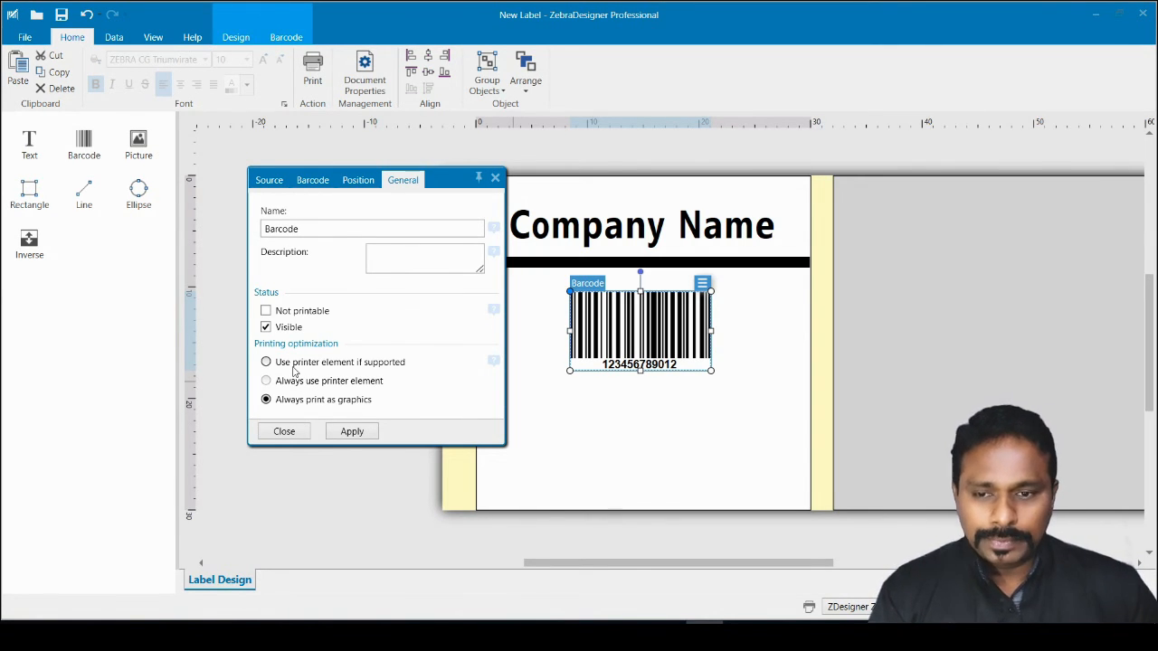
left_click(294, 366)
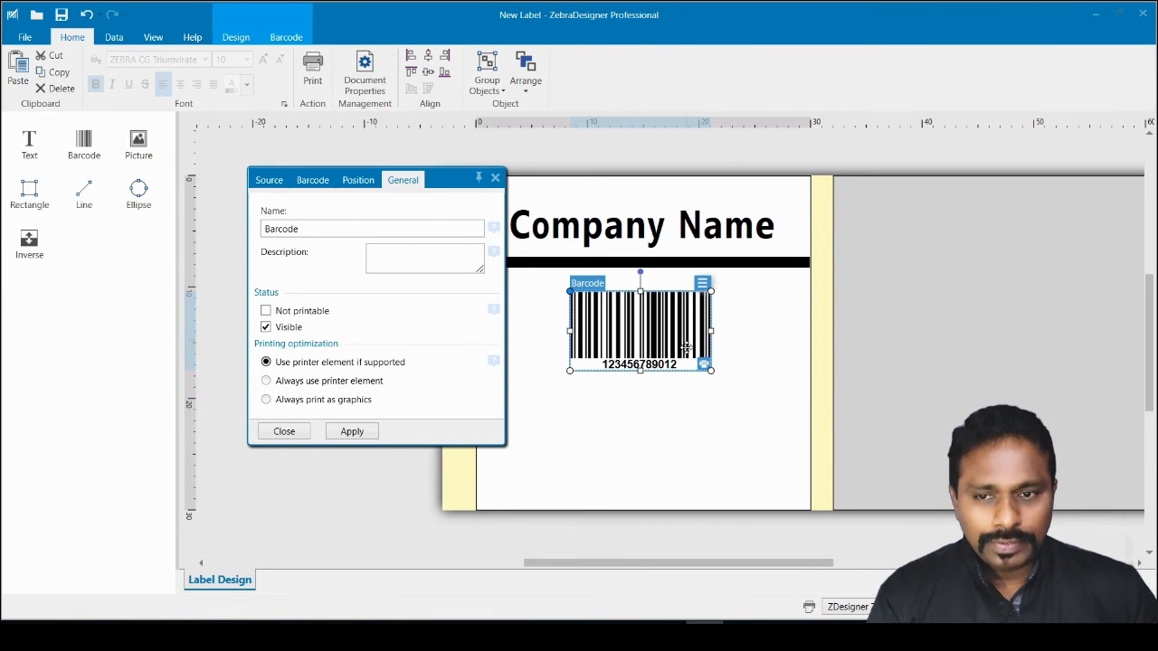
Step: Set the barcode's rotation angle to 90 degrees and apply it, keeping the barcode in view
left_click(357, 181)
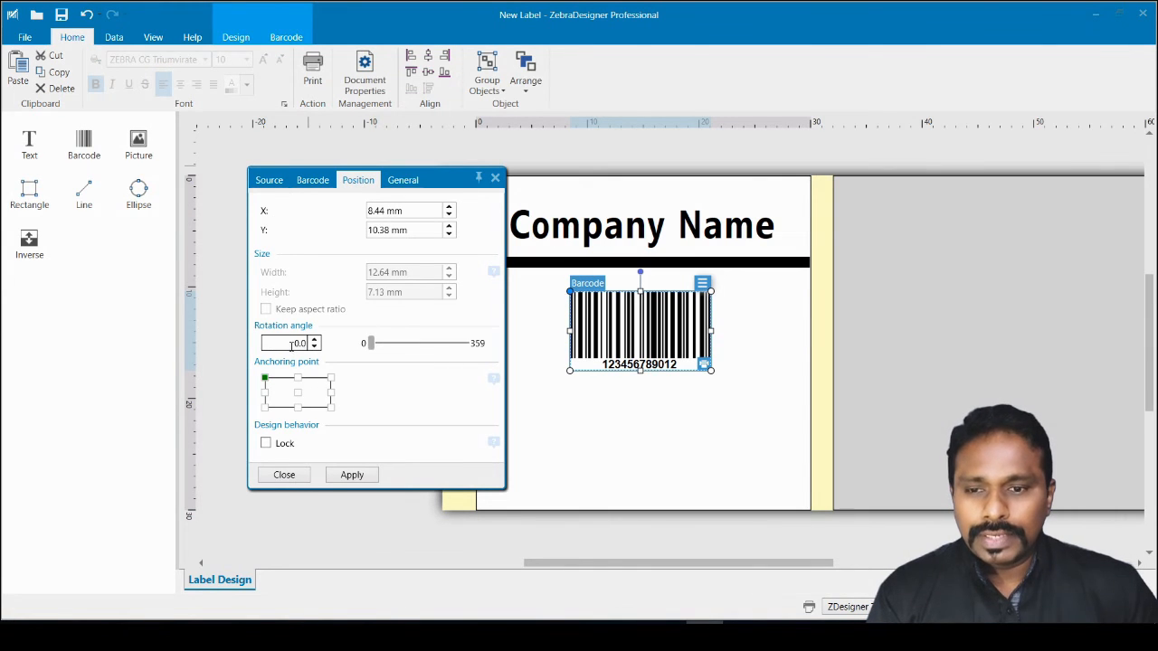
left_click(292, 347)
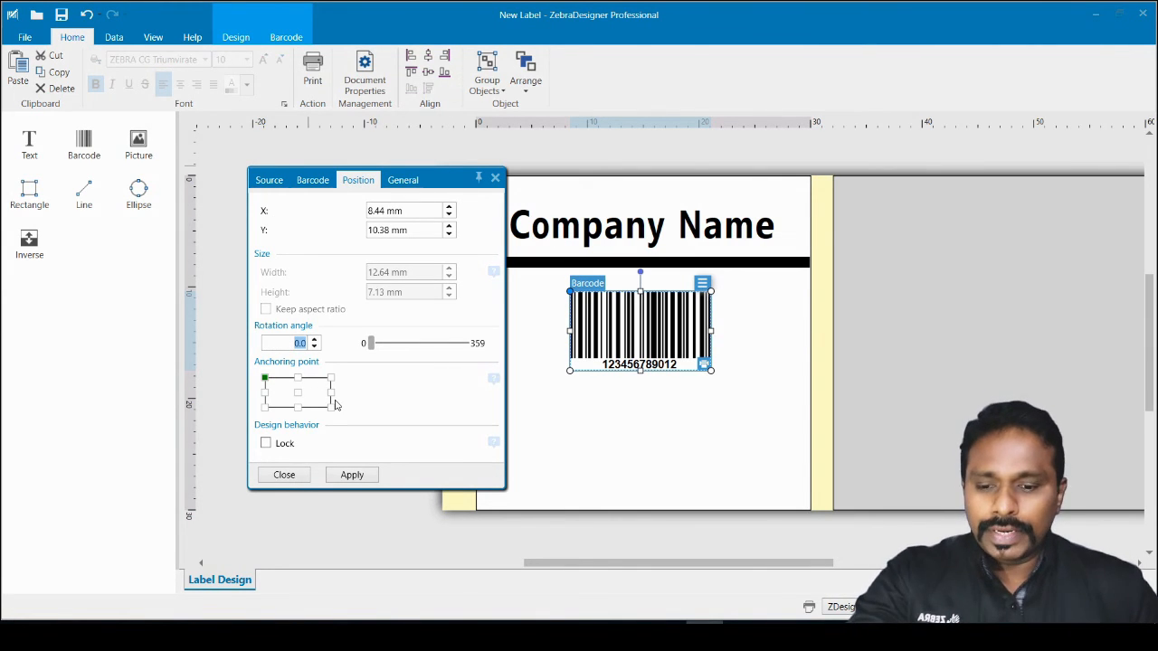
type("90")
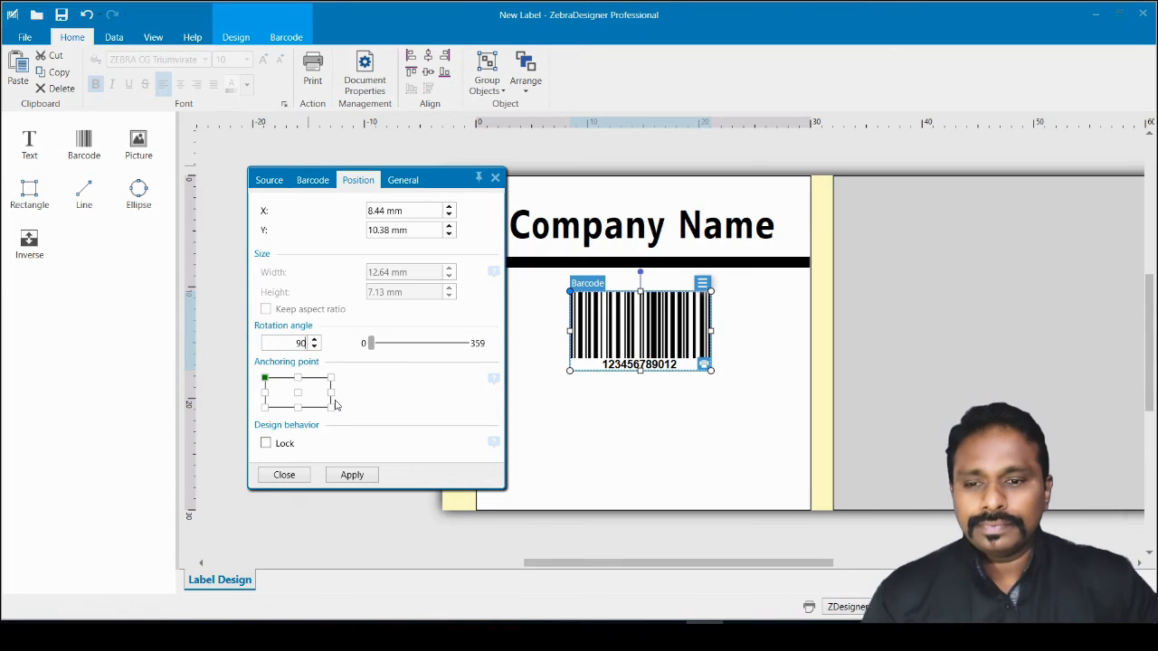
left_click(351, 474)
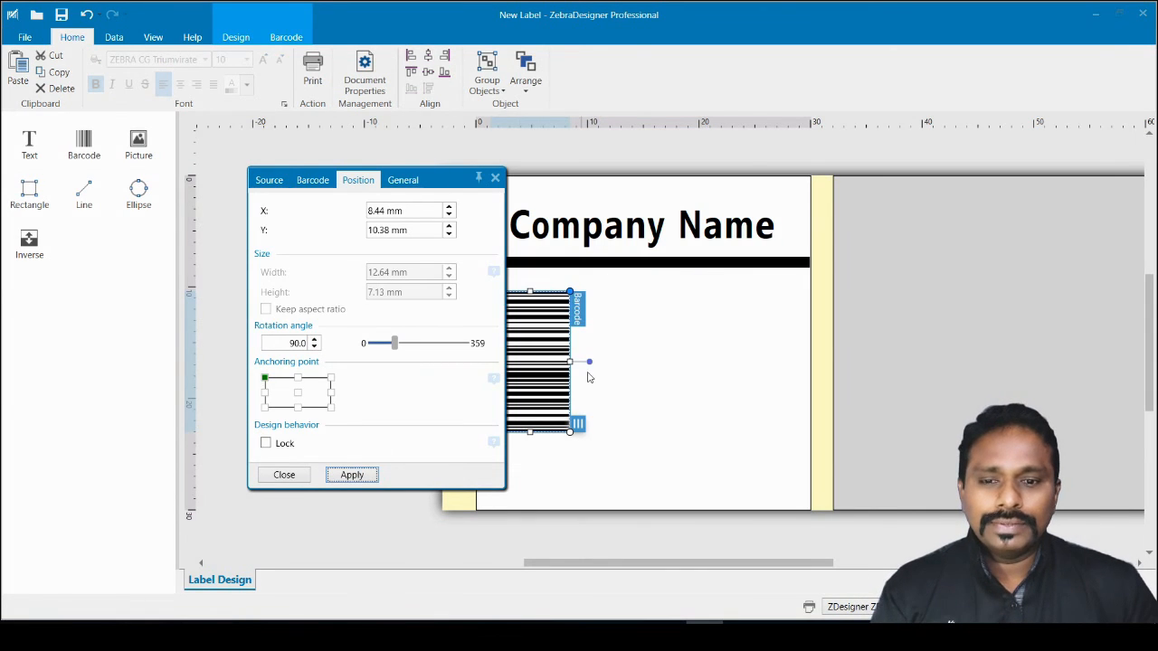
left_click_drag(441, 181, 383, 171)
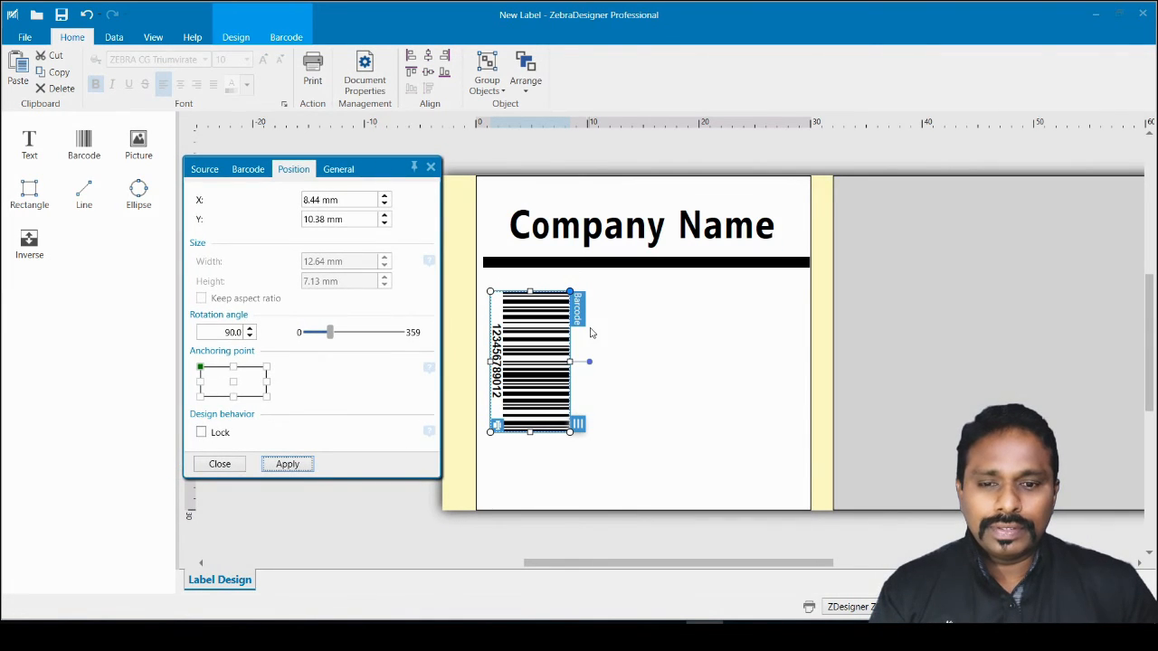
Step: Rotate the barcode freehand to a diagonal orientation and move it roughly to the centre below the horizontal line
left_click_drag(588, 363, 568, 391)
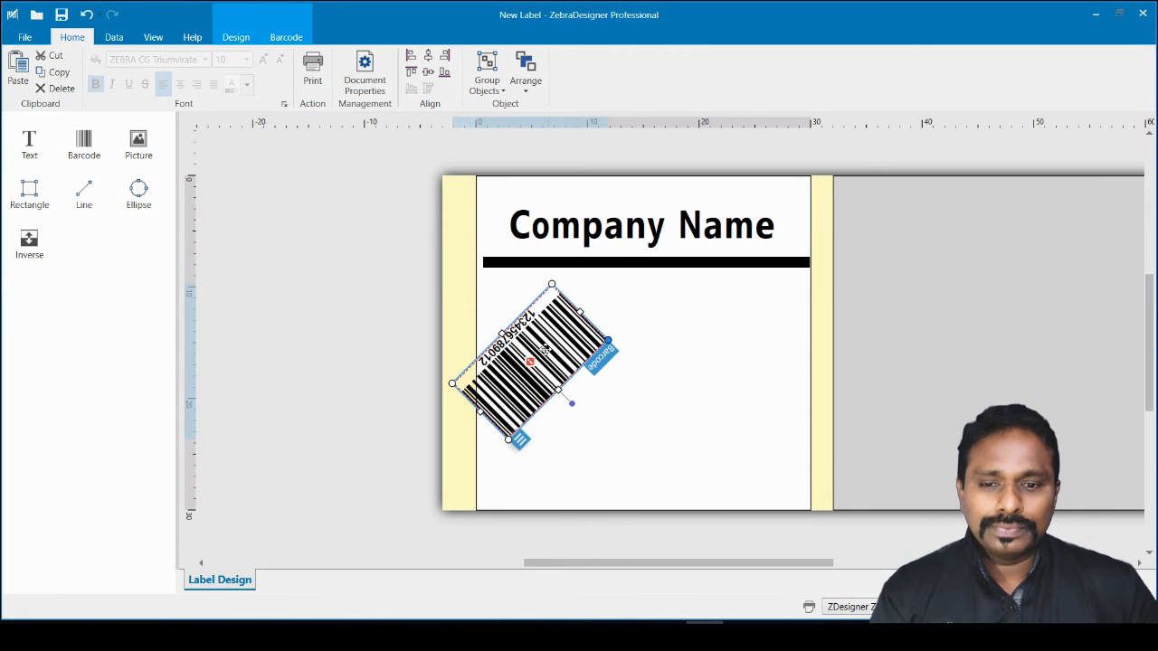
left_click(740, 413)
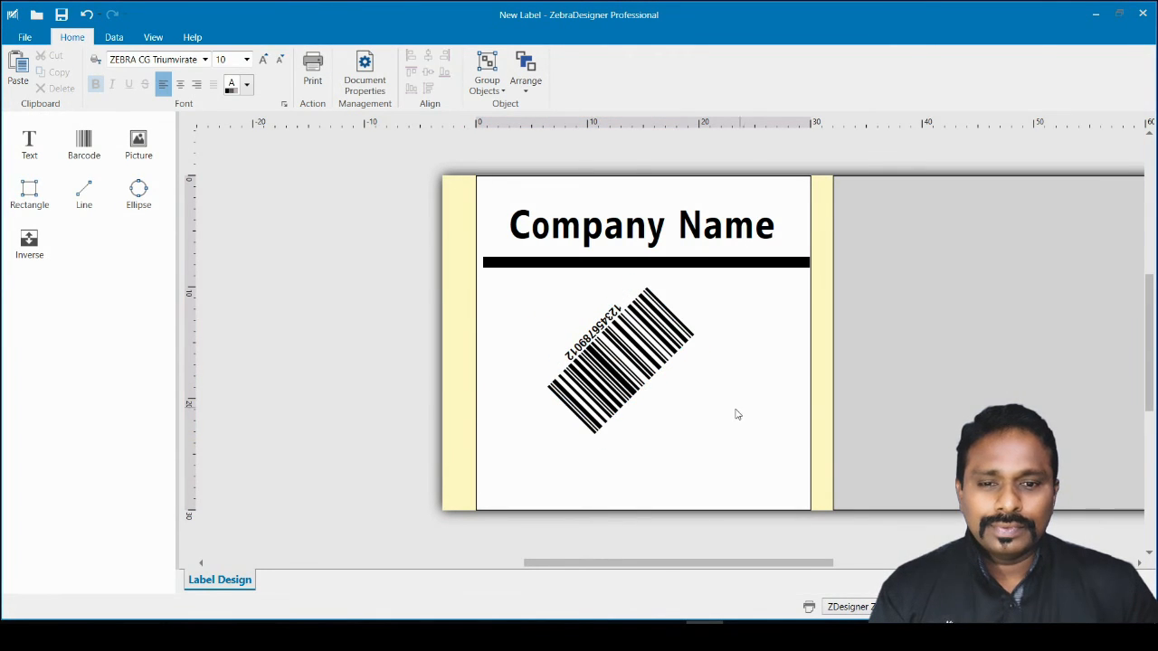
left_click(631, 359)
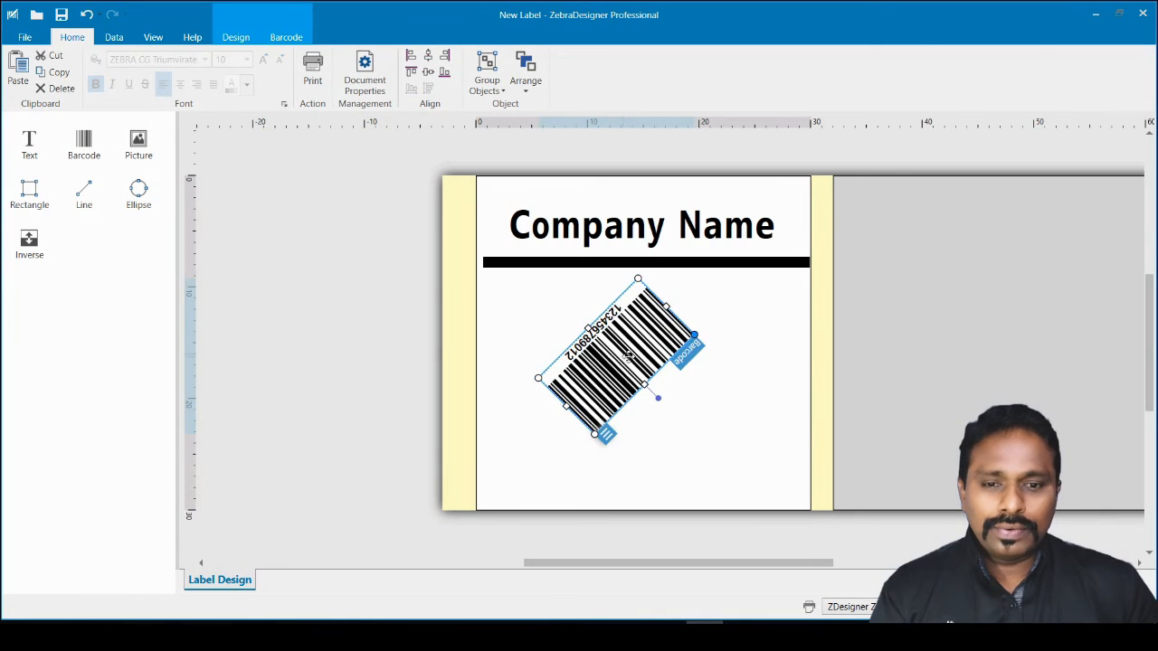
left_click_drag(630, 358, 654, 358)
left_click(710, 460)
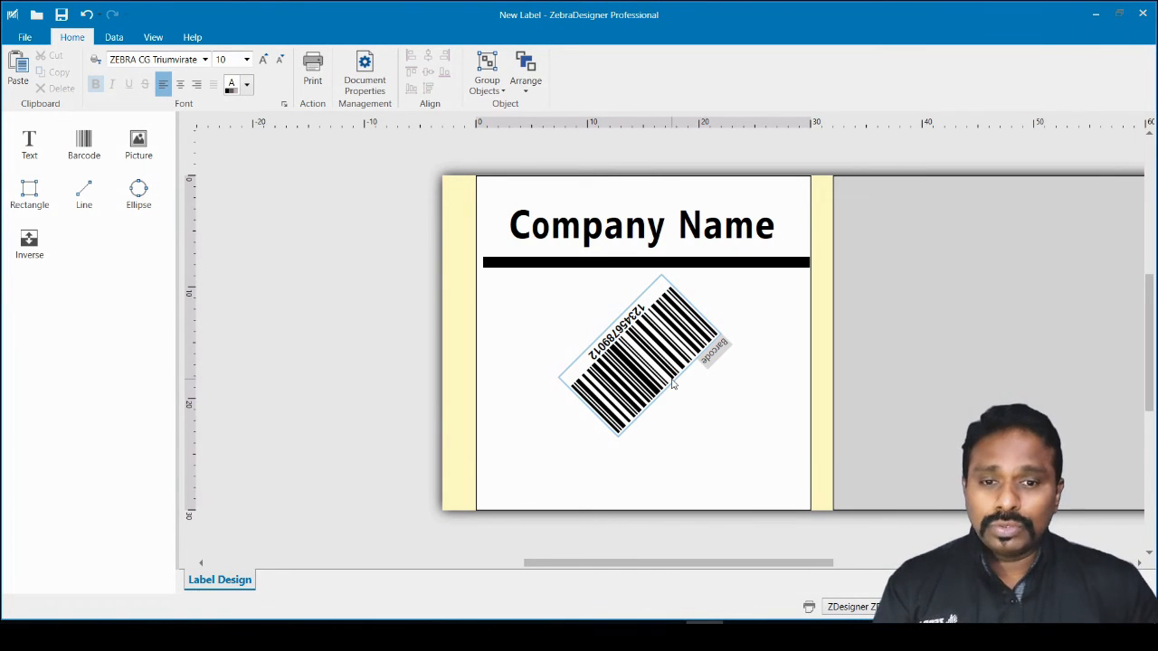
left_click(633, 359)
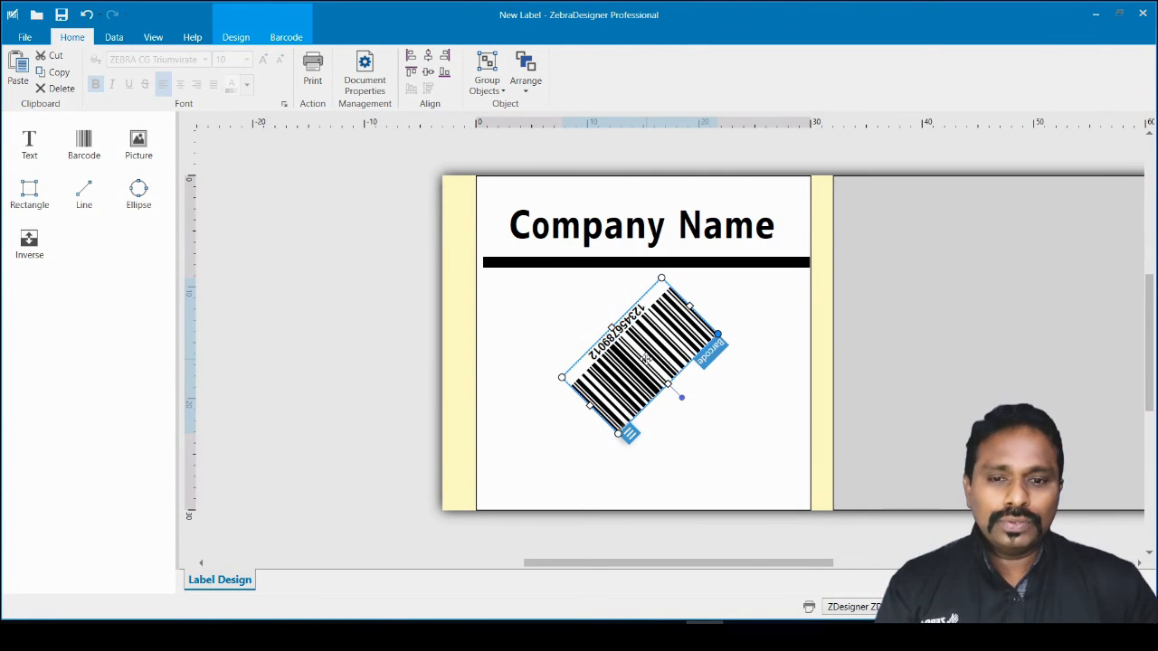
left_click(817, 428)
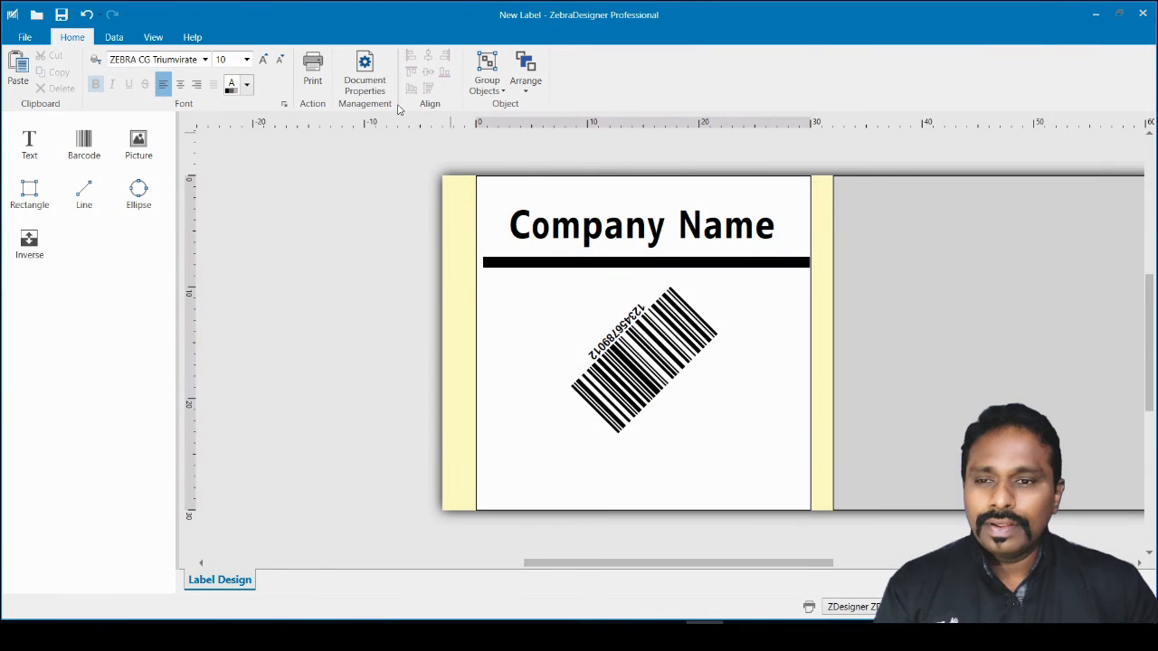
Step: Check the print preview with the number of labels reduced to 2 and set back to 3, and return to the design
left_click(25, 37)
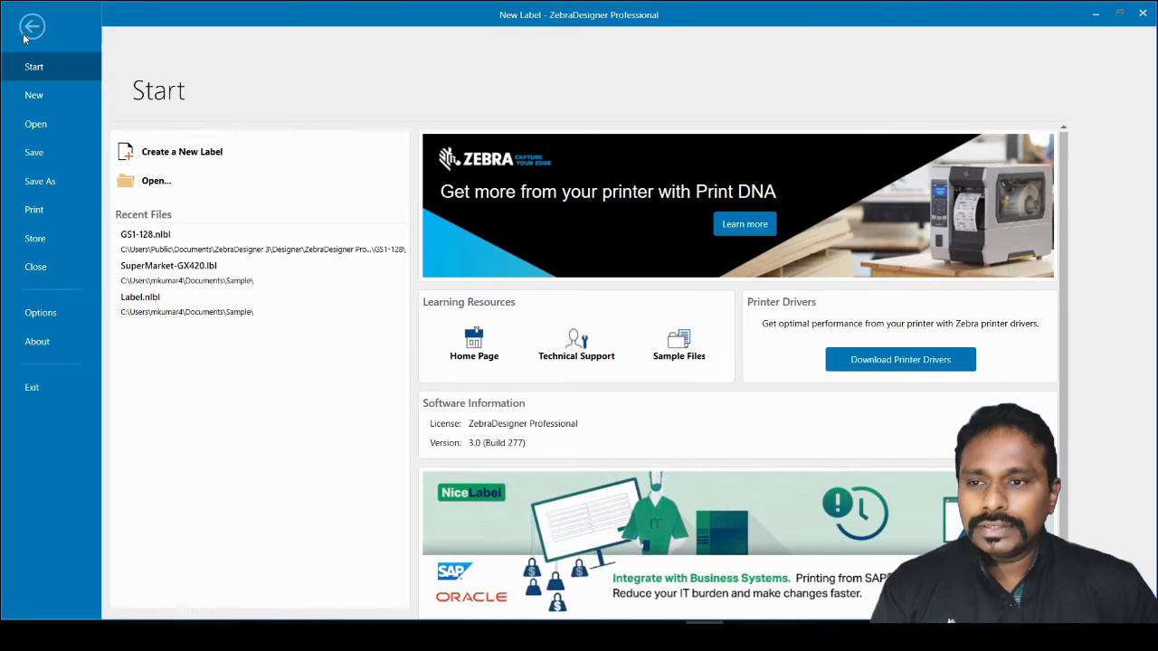
left_click(52, 213)
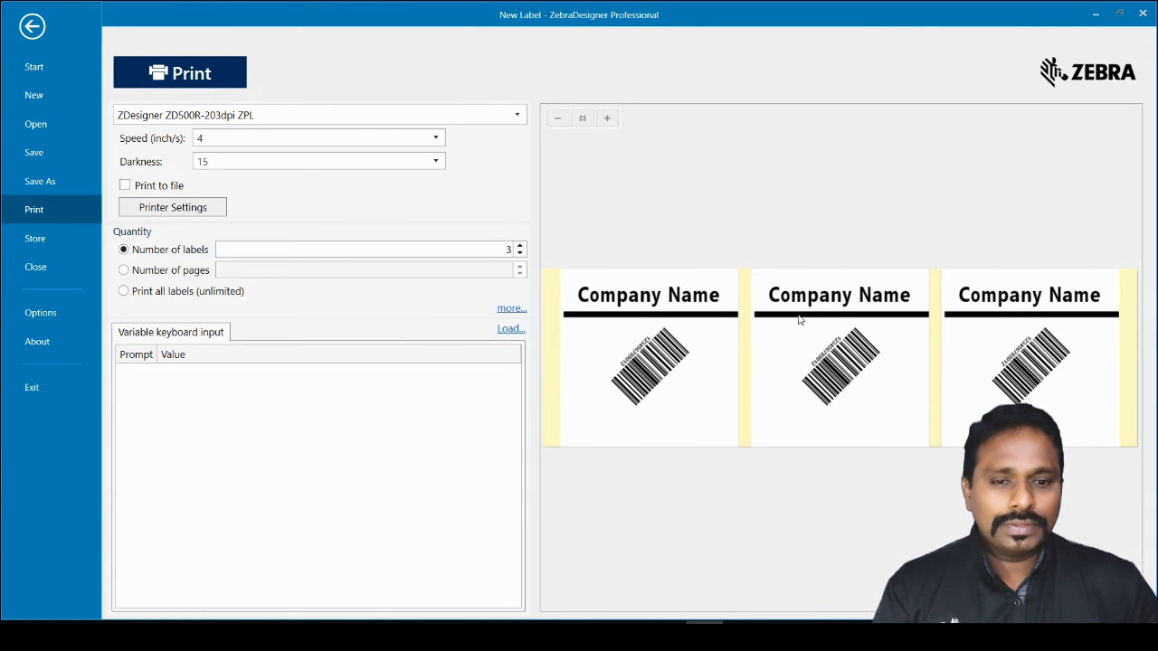
left_click(519, 254)
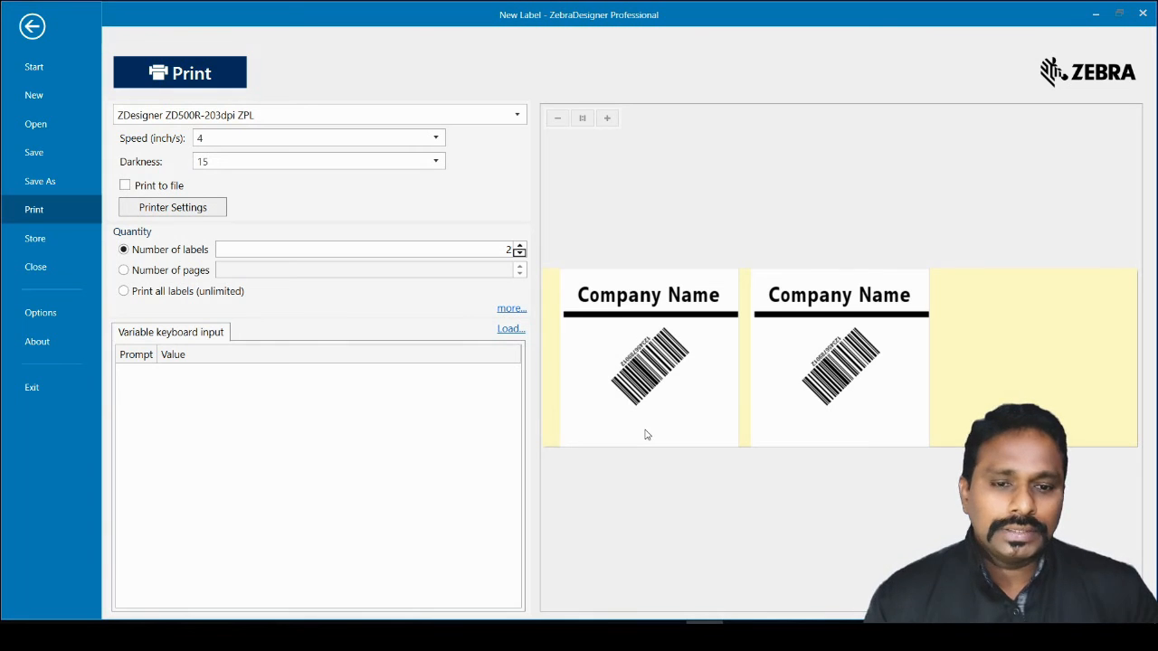
left_click(519, 246)
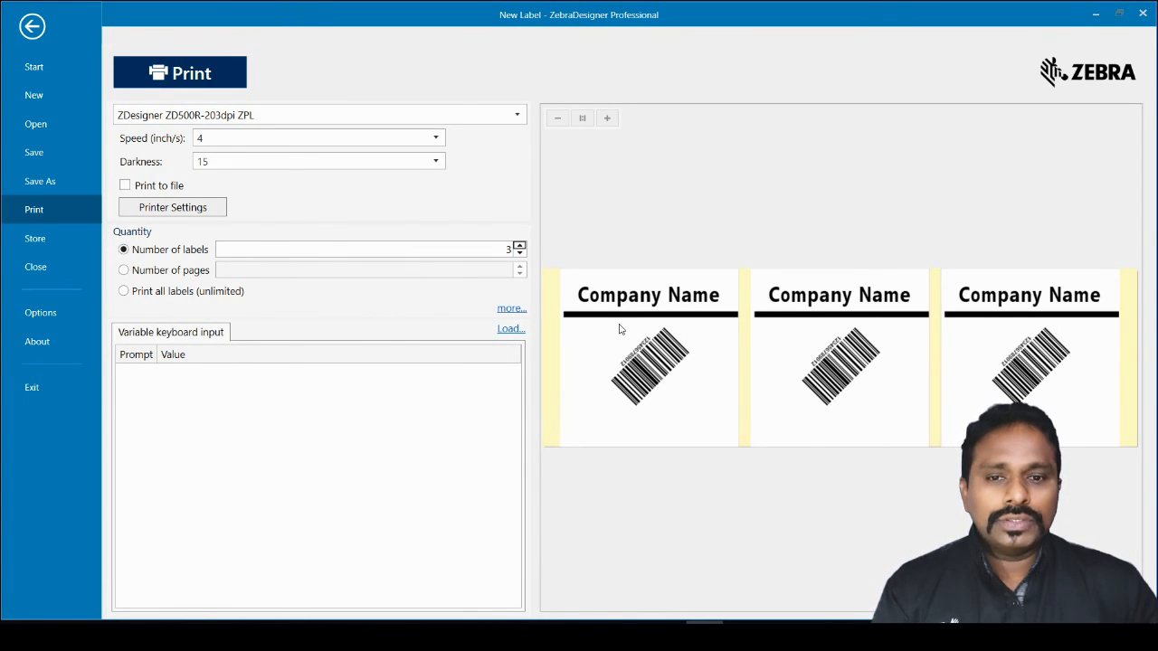
left_click(31, 27)
Step: Rotate the barcode freehand back to horizontal so its number reads upright below the bars
left_click(658, 365)
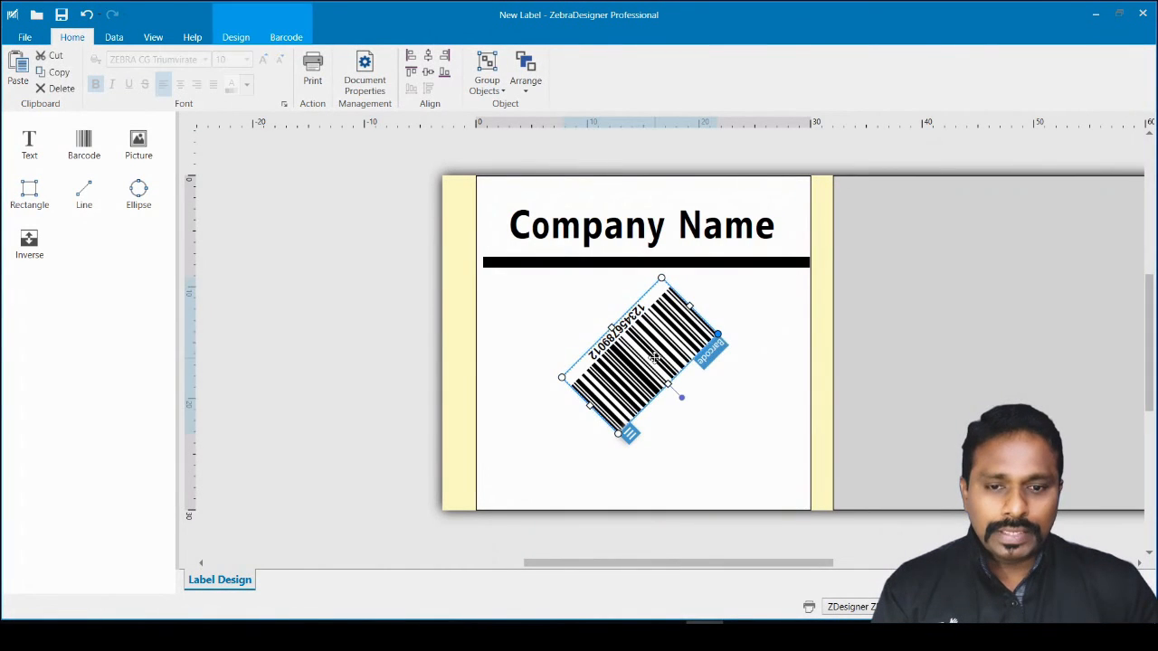
left_click(565, 447)
left_click(621, 237)
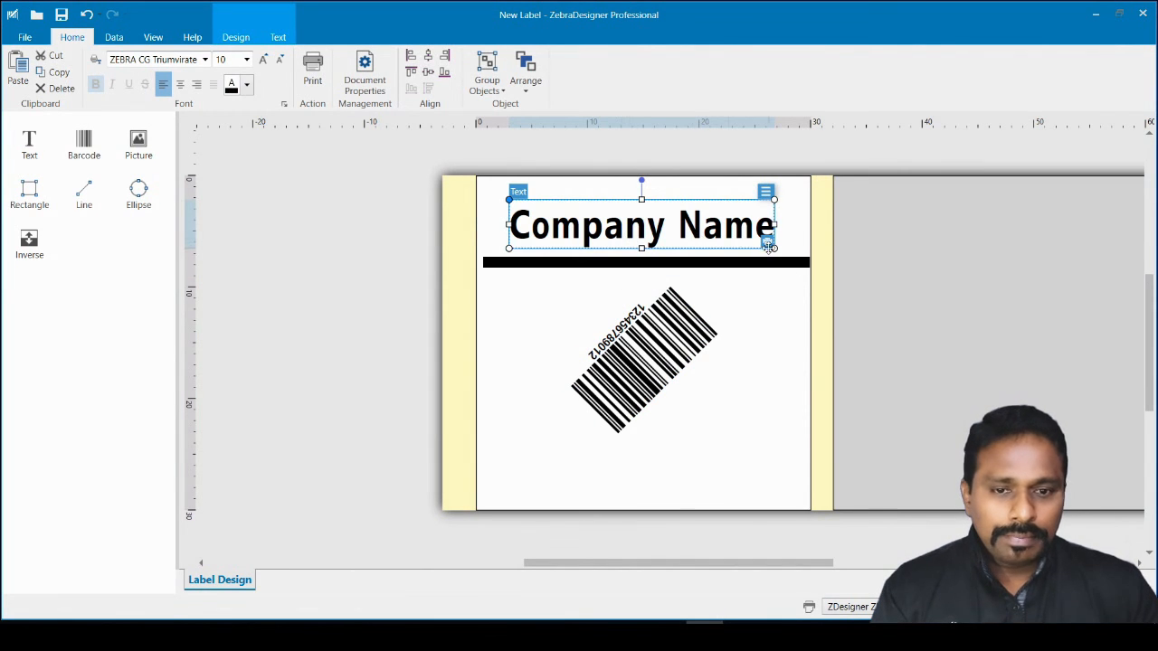
left_click(680, 359)
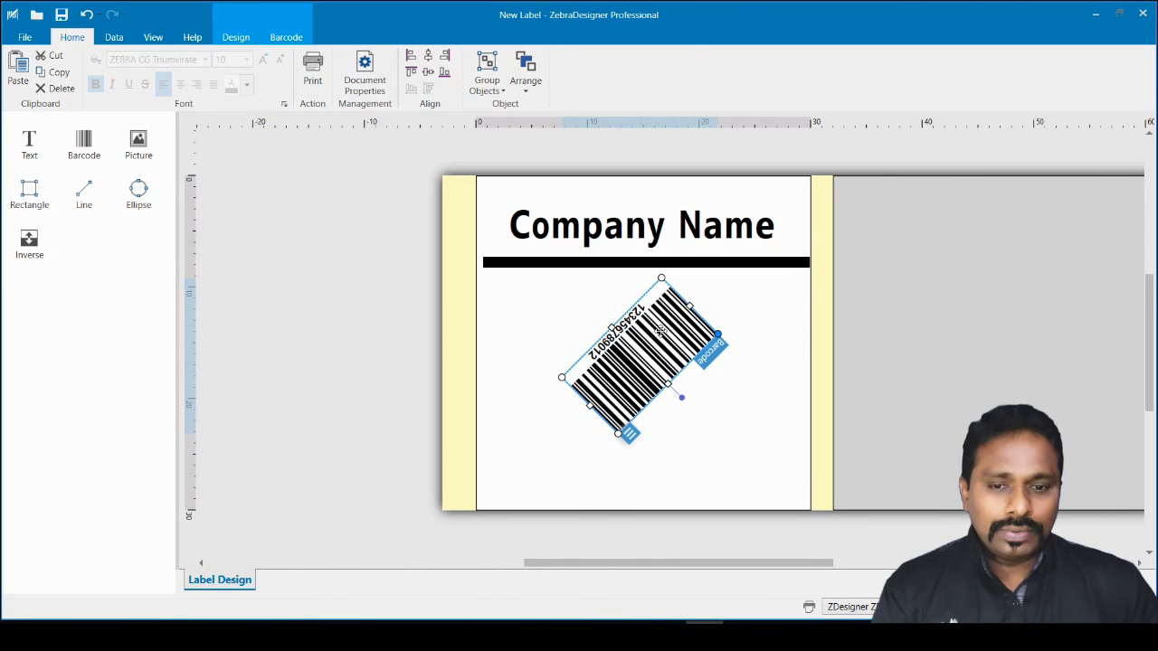
left_click_drag(679, 398, 642, 280)
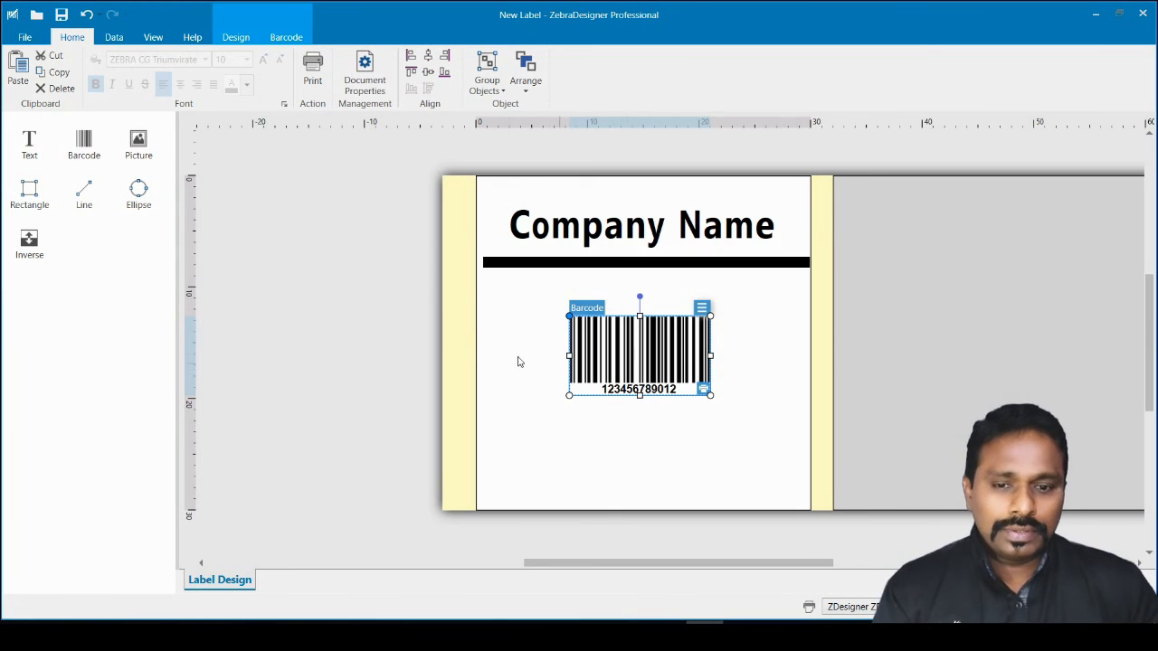
left_click(707, 429)
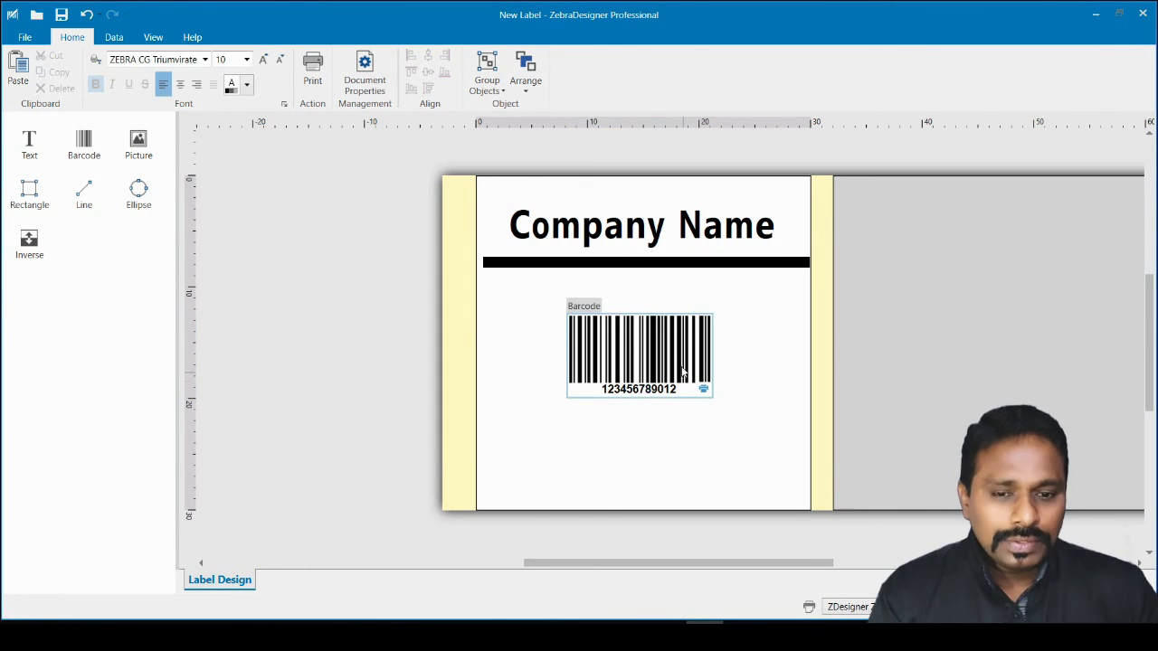
left_click(701, 389)
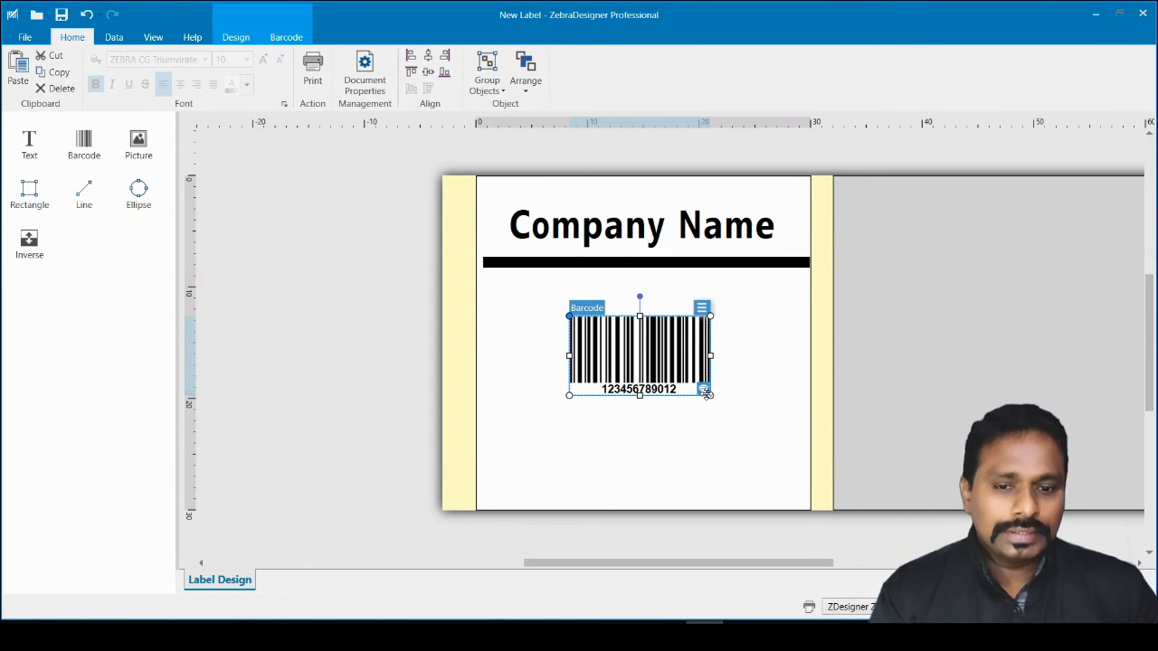
left_click(672, 431)
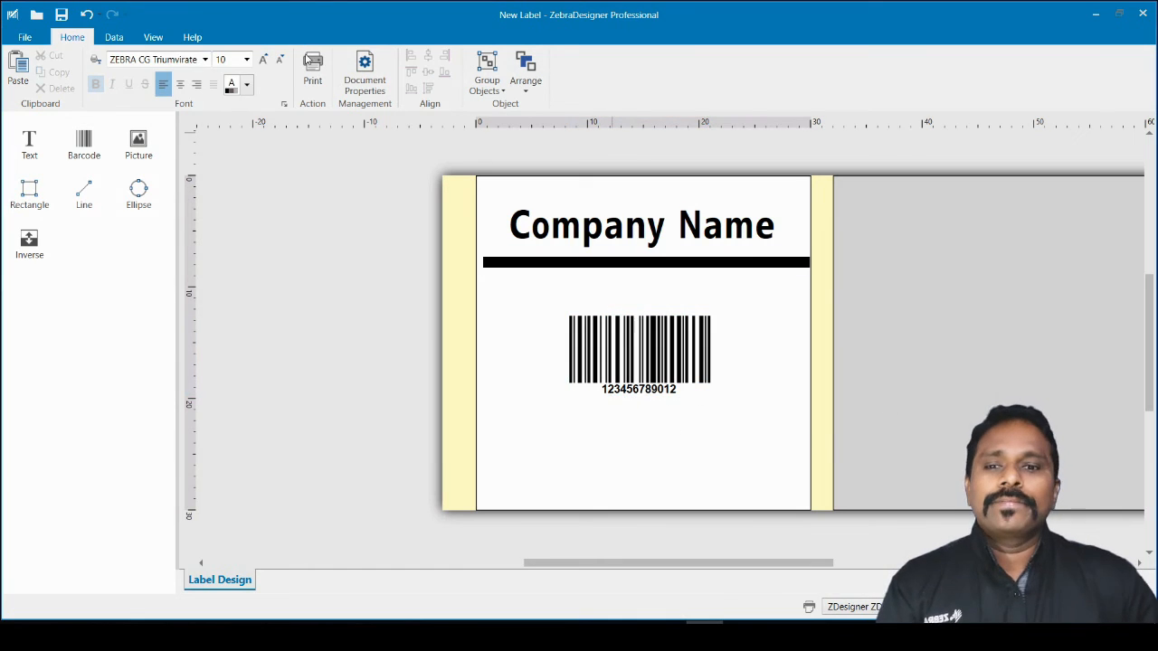
Step: Print the 3 labels to a file named 3Up.txt in the training folder on the Desktop
left_click(24, 37)
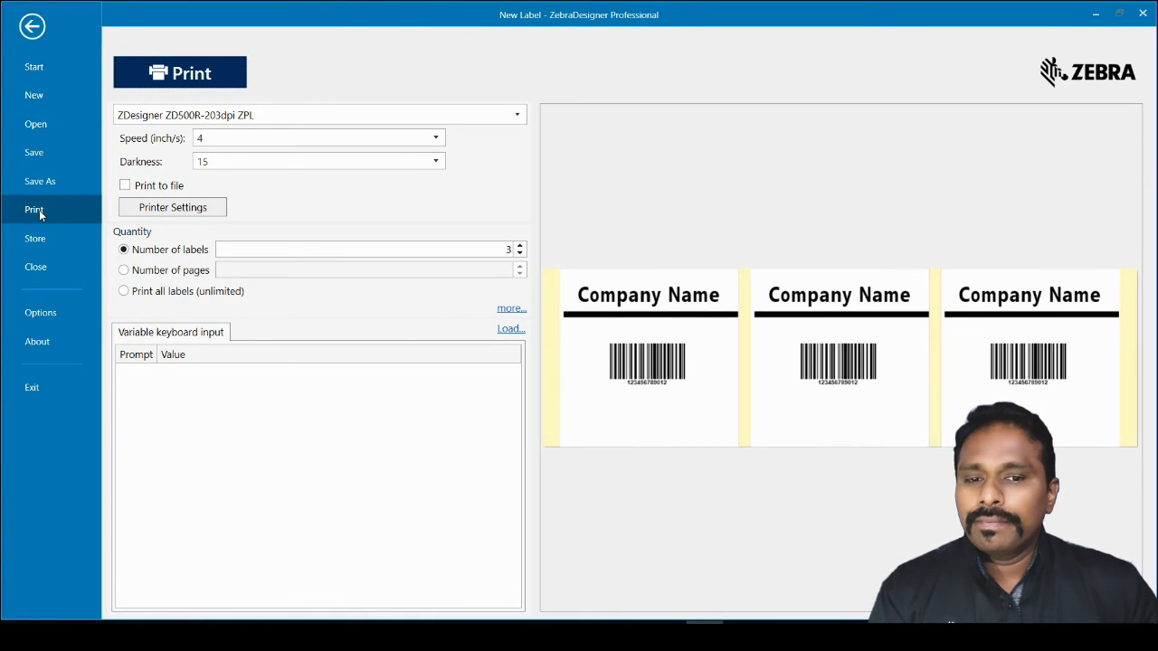
left_click(125, 187)
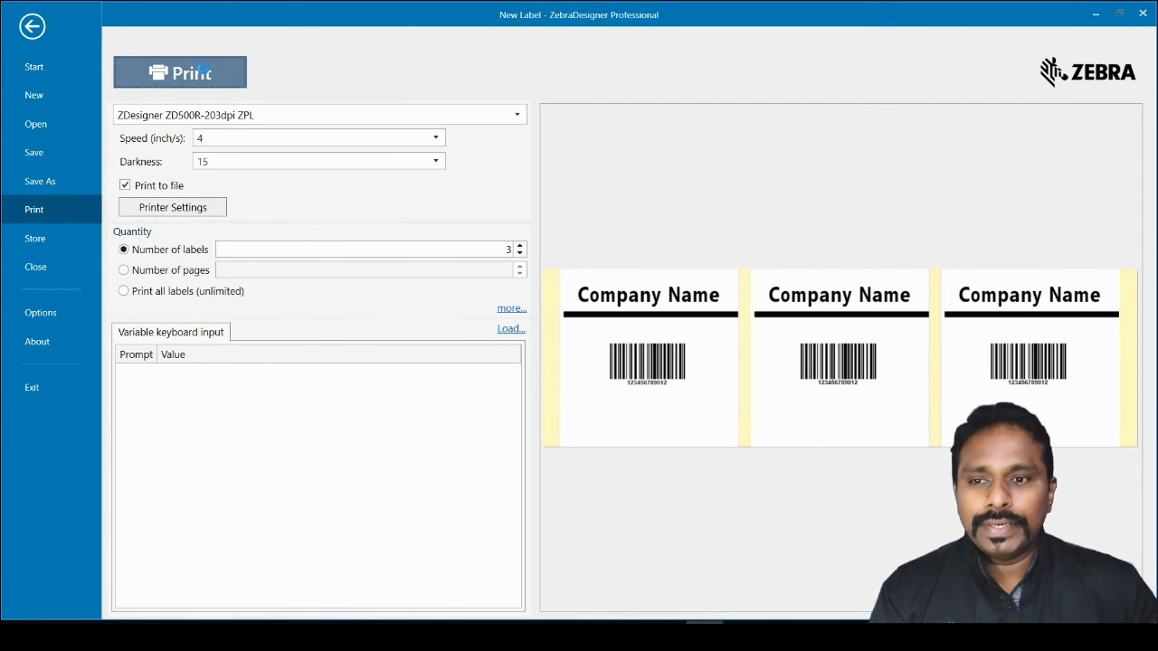
left_click(203, 71)
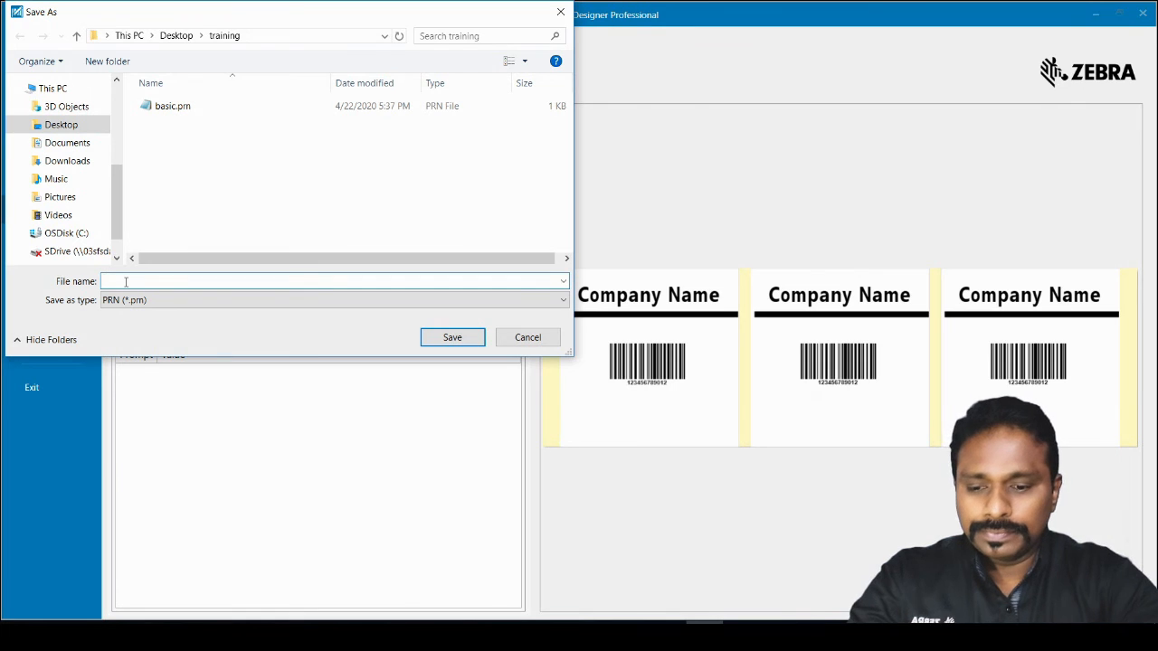
type("3U")
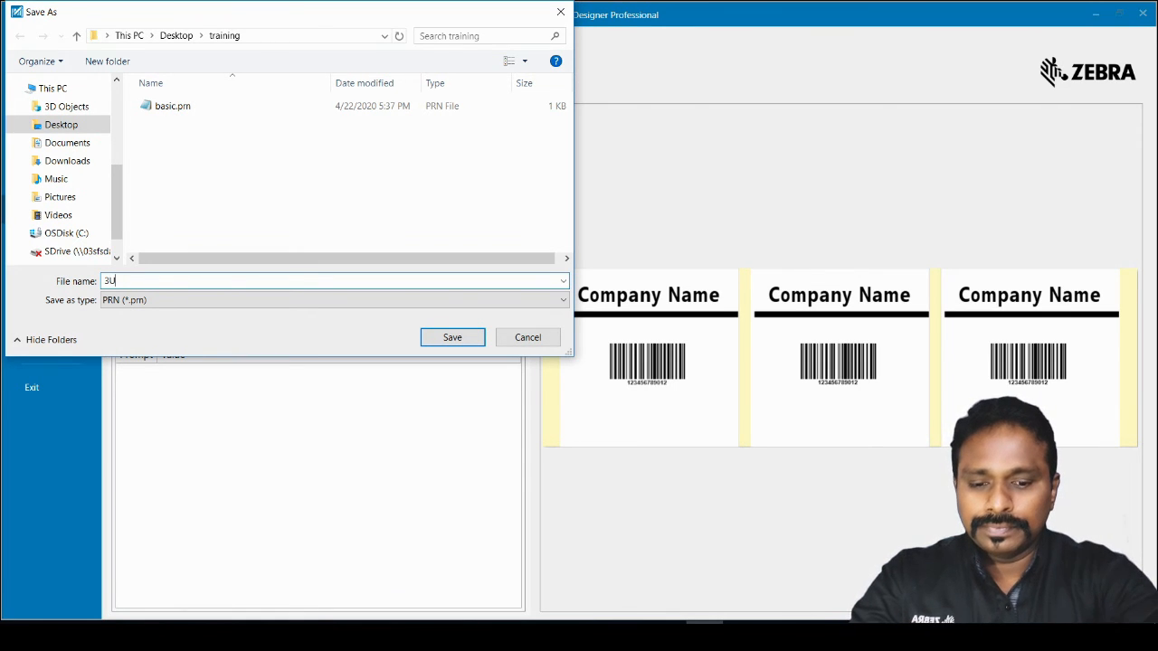
type("p")
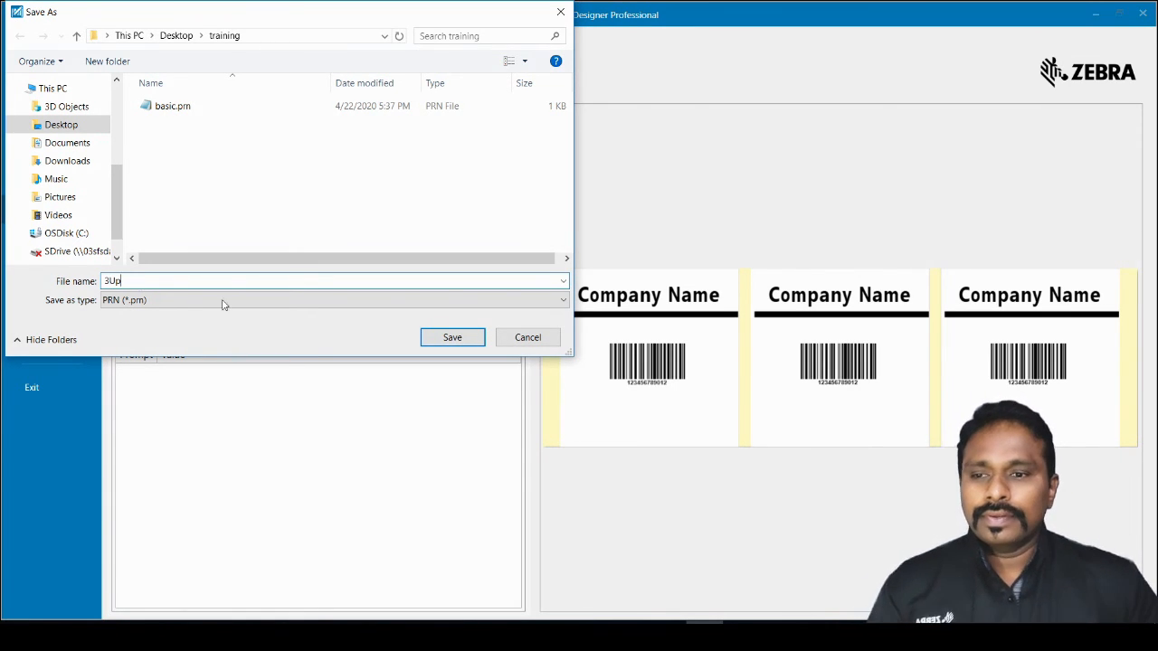
type(".txt")
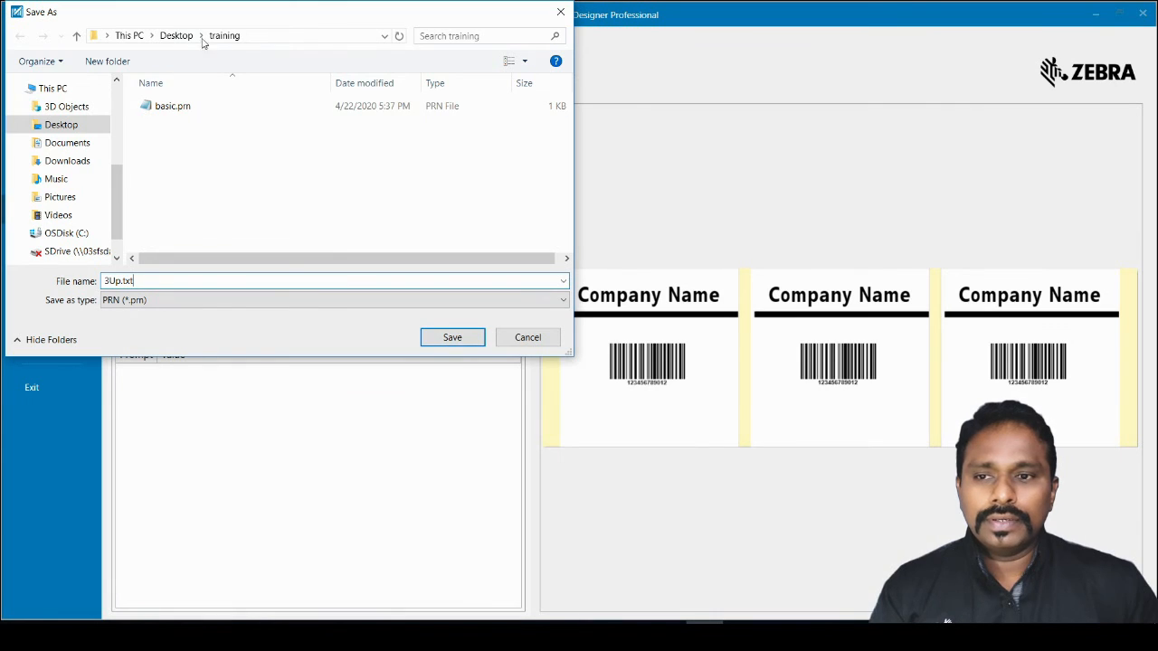
left_click(451, 337)
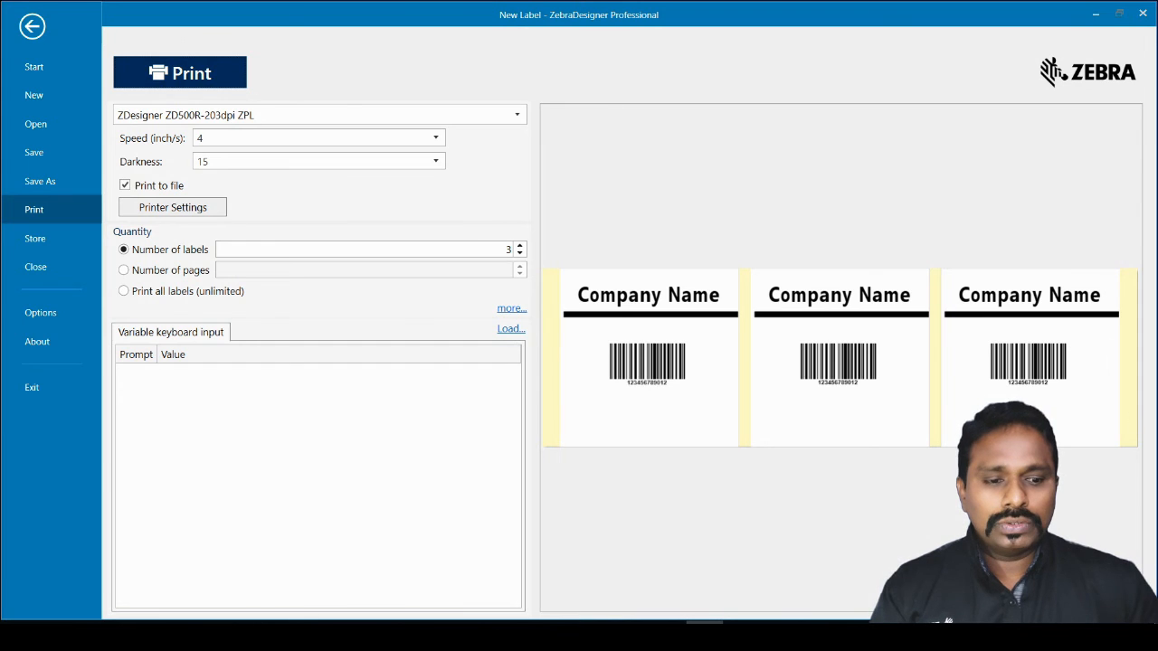
Step: Switch to the desktop, open 3Up.txt from the training folder in Notepad and maximize its window
key("super+d")
left_click(650, 325)
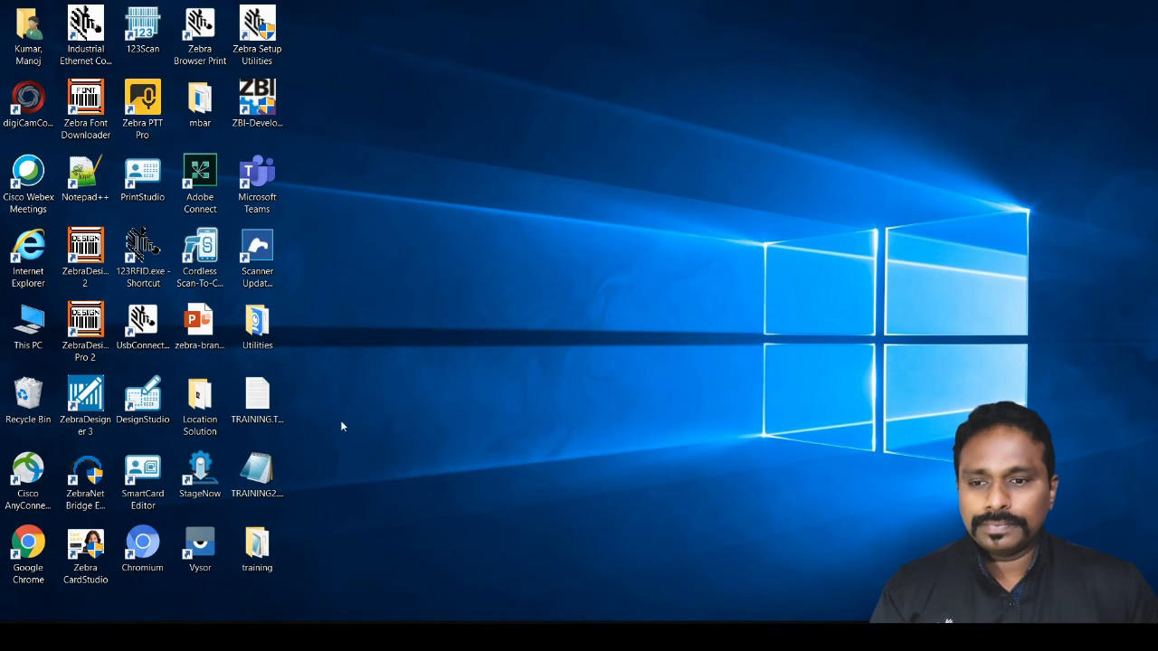
left_click(259, 540)
double_click(259, 539)
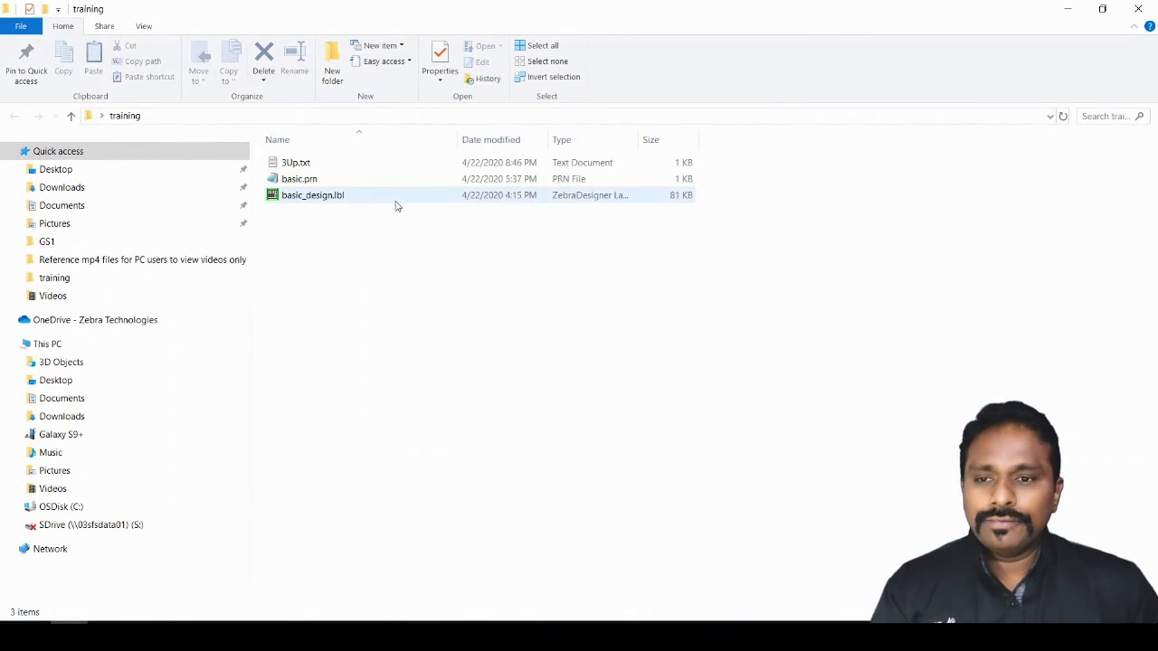
double_click(305, 167)
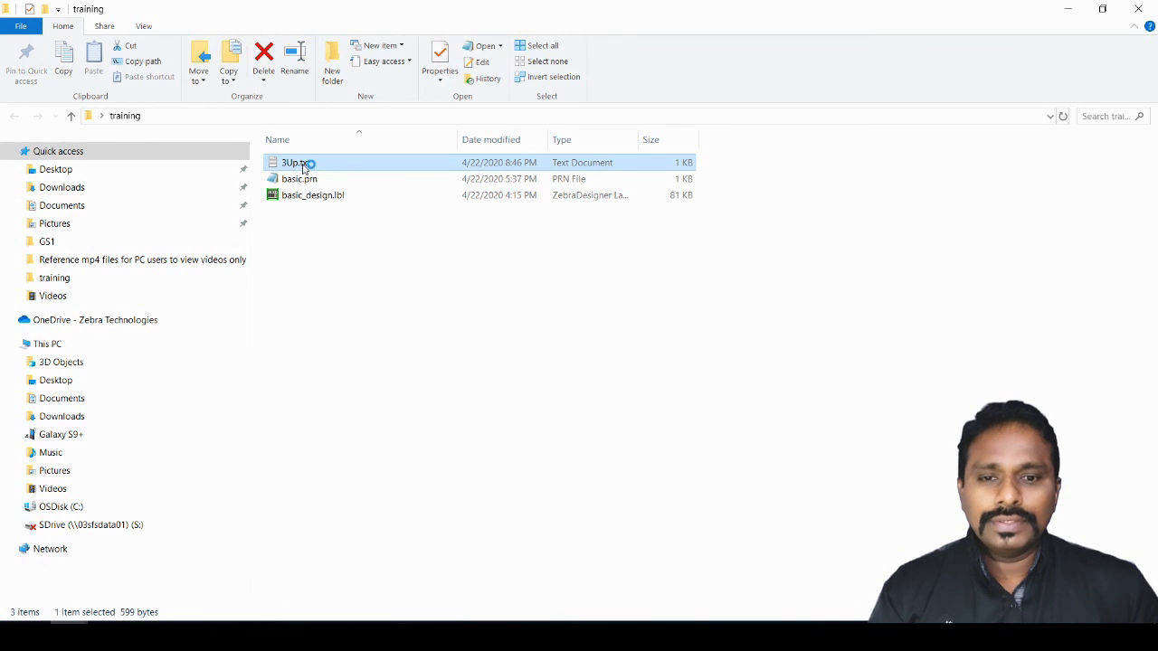
double_click(764, 27)
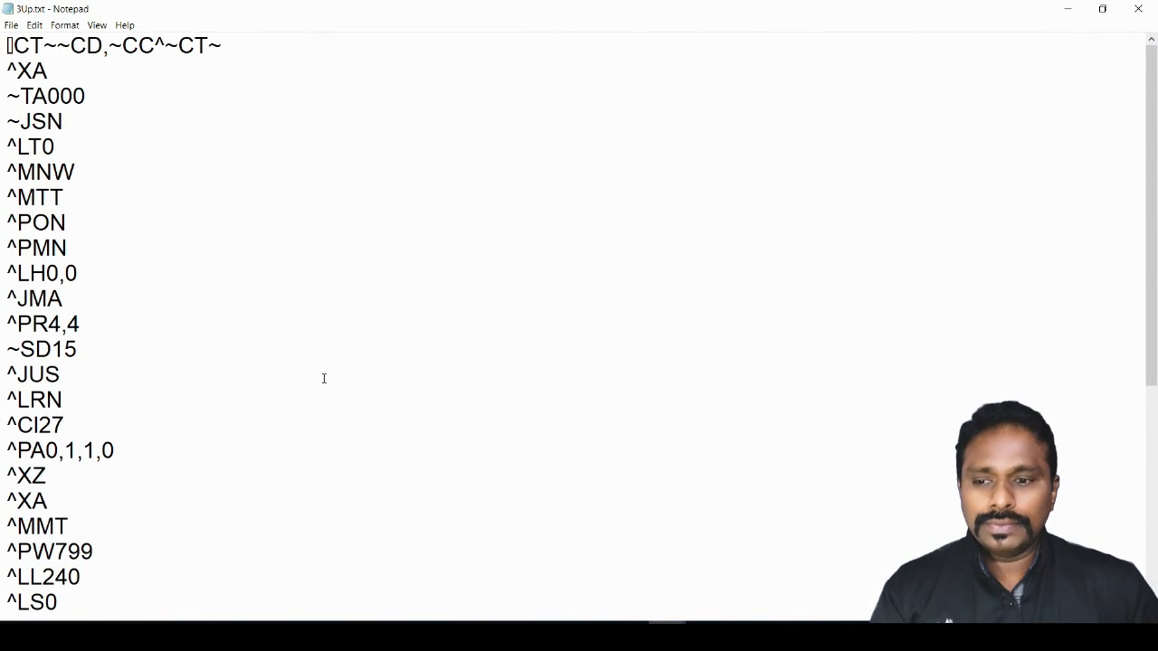
Step: Skim through the printer code in 3Up.txt and examine the control character at the start of its opening line
scroll(324, 378, "down", 5)
scroll(324, 378, "up", 5)
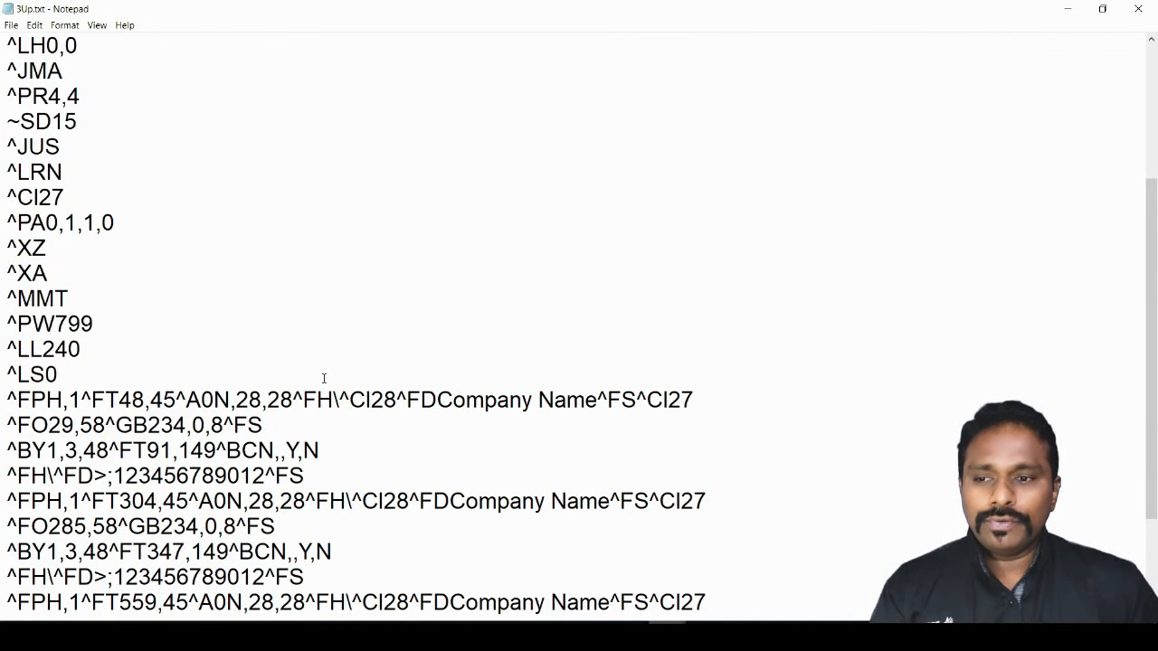
scroll(324, 378, "down", 5)
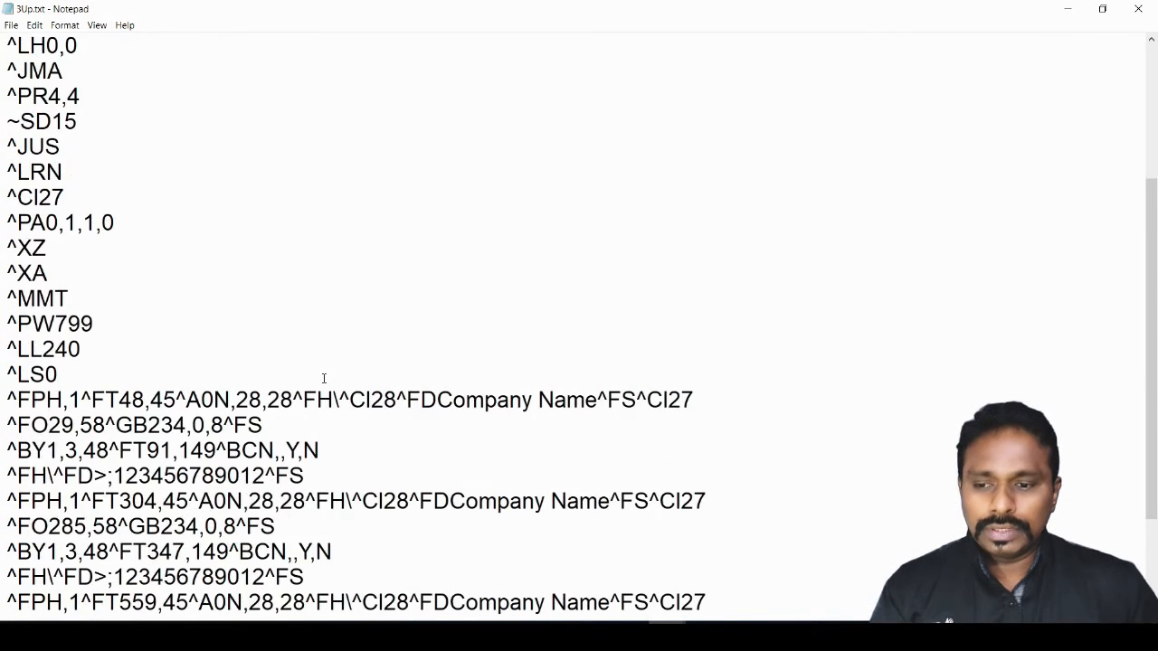
scroll(324, 378, "up", 5)
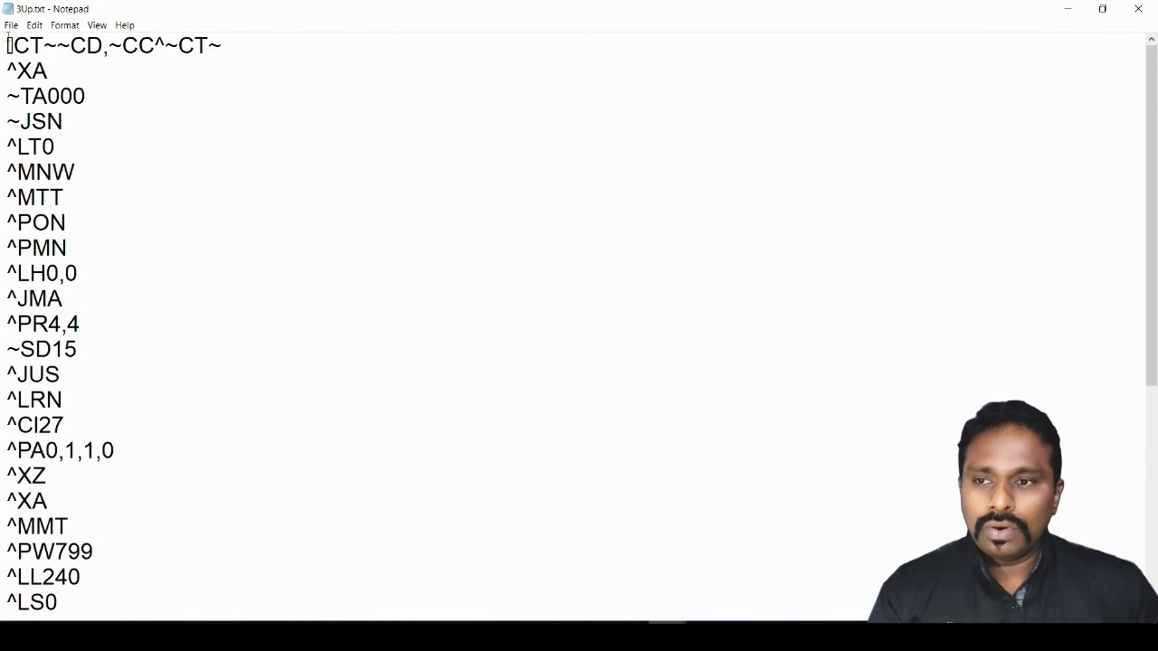
mouse_move(7, 46)
left_mouse_down()
mouse_move(76, 52)
mouse_move(181, 124)
mouse_move(227, 335)
mouse_move(238, 525)
mouse_move(140, 47)
mouse_move(4, 50)
left_mouse_up()
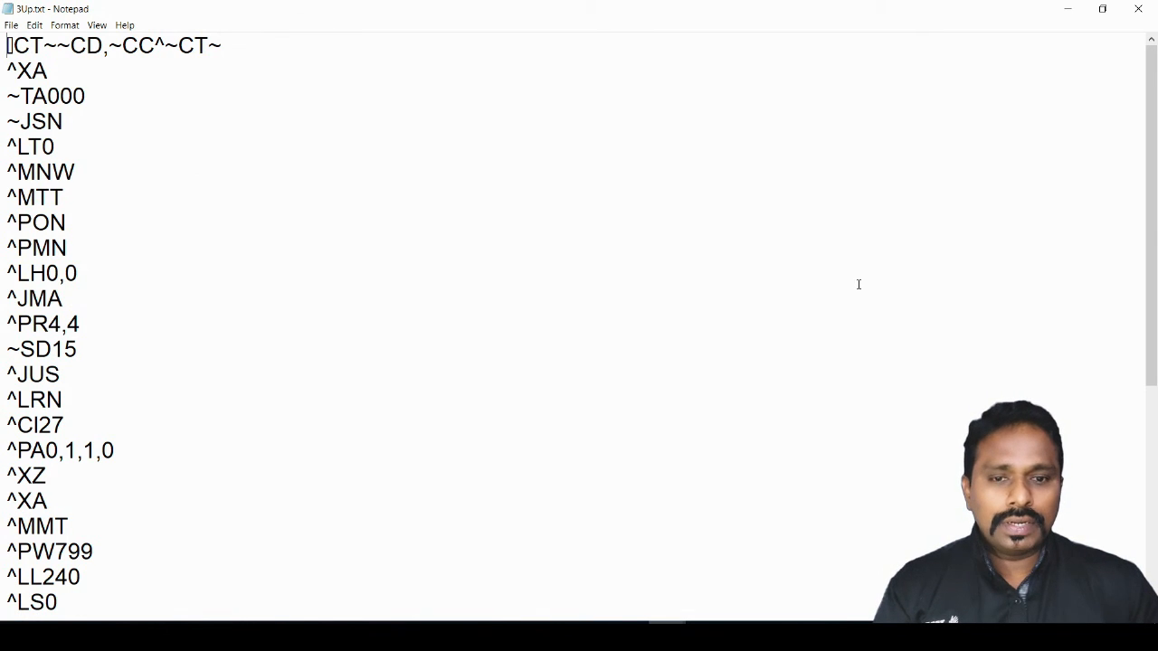
Step: Check the selected printer driver on ZebraDesigner's print page, and return to the opening line of the code in Notepad
left_click(705, 633)
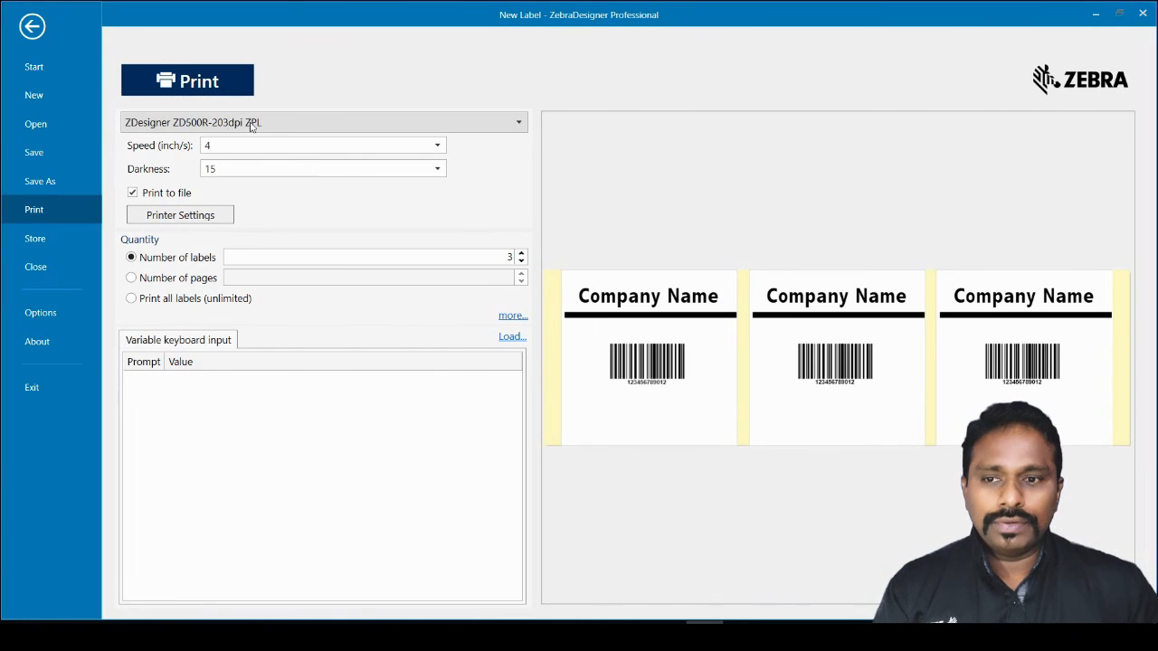
left_click(1095, 12)
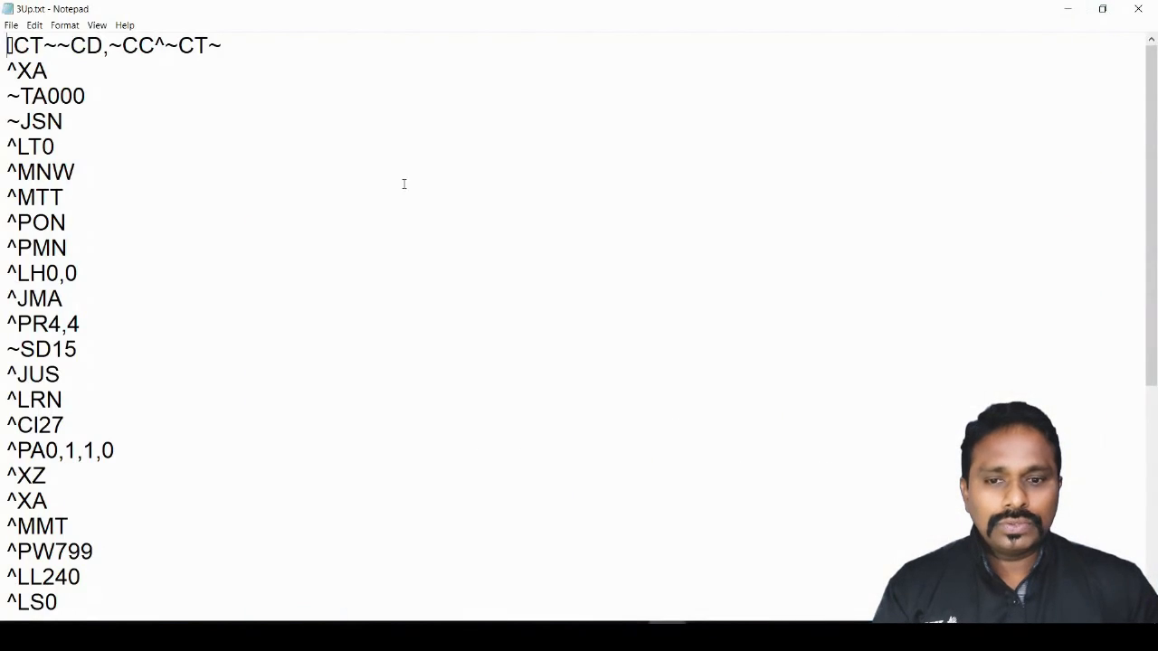
mouse_move(9, 47)
left_mouse_down()
mouse_move(36, 70)
mouse_move(137, 480)
mouse_move(147, 585)
mouse_move(80, 47)
mouse_move(2, 69)
left_mouse_up()
left_click(338, 153)
Step: Locate the first ^XZ command and highlight the configuration block from the first ^XA through that ^XZ
scroll(335, 172, "down", 3)
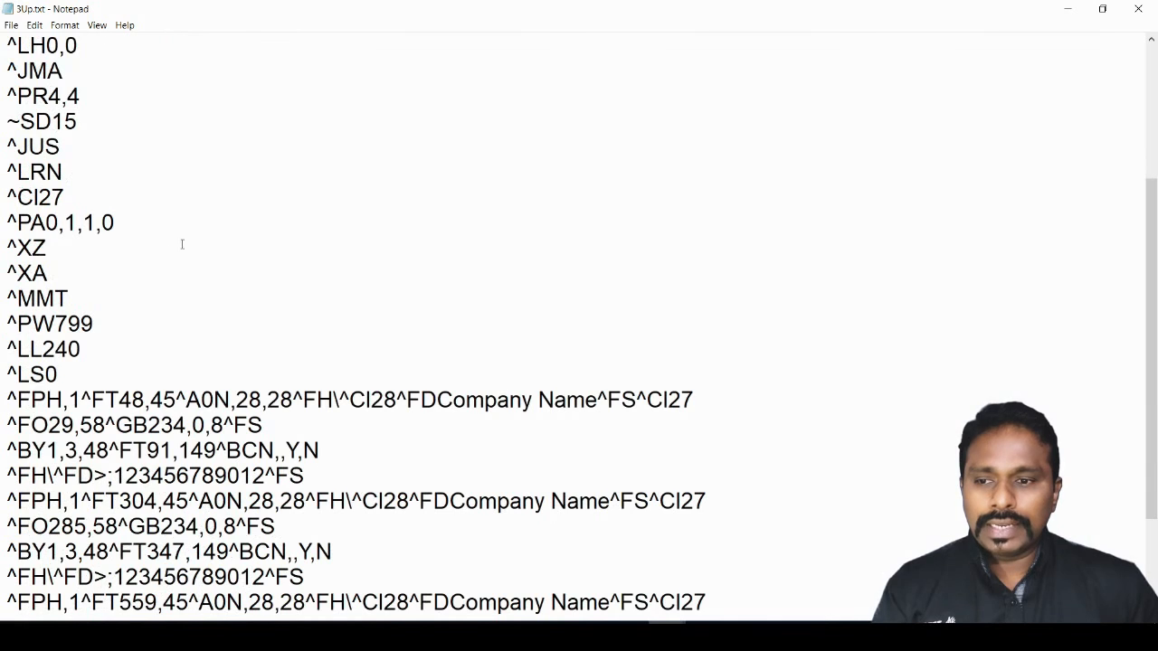
left_click_drag(50, 255, 2, 251)
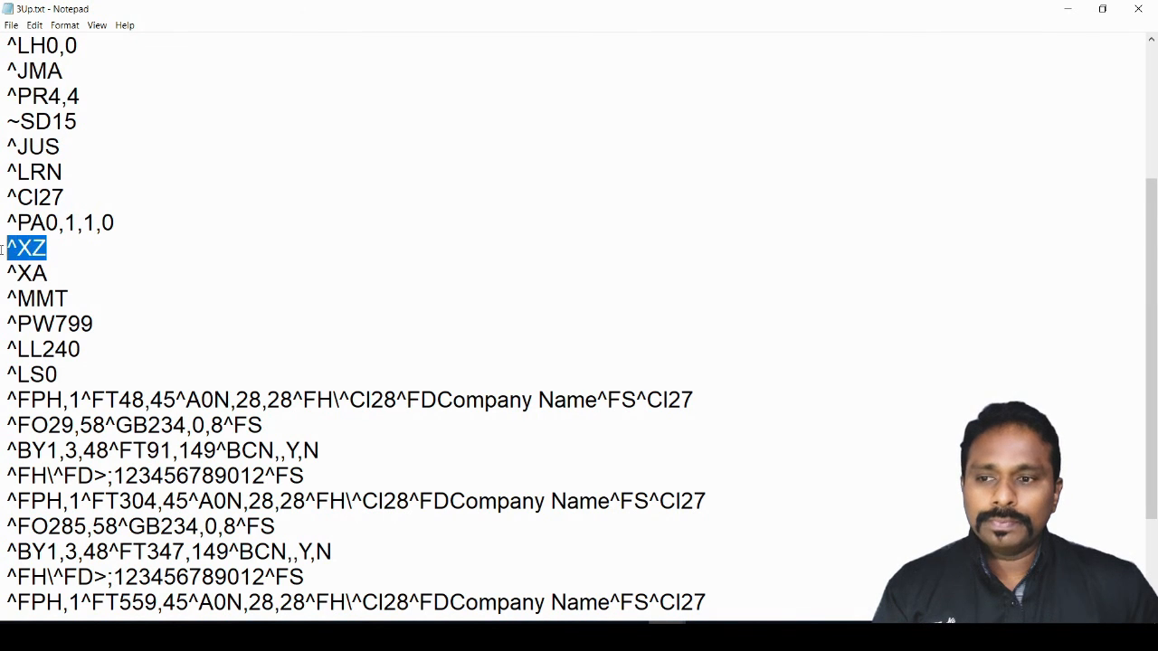
scroll(283, 255, "up", 3)
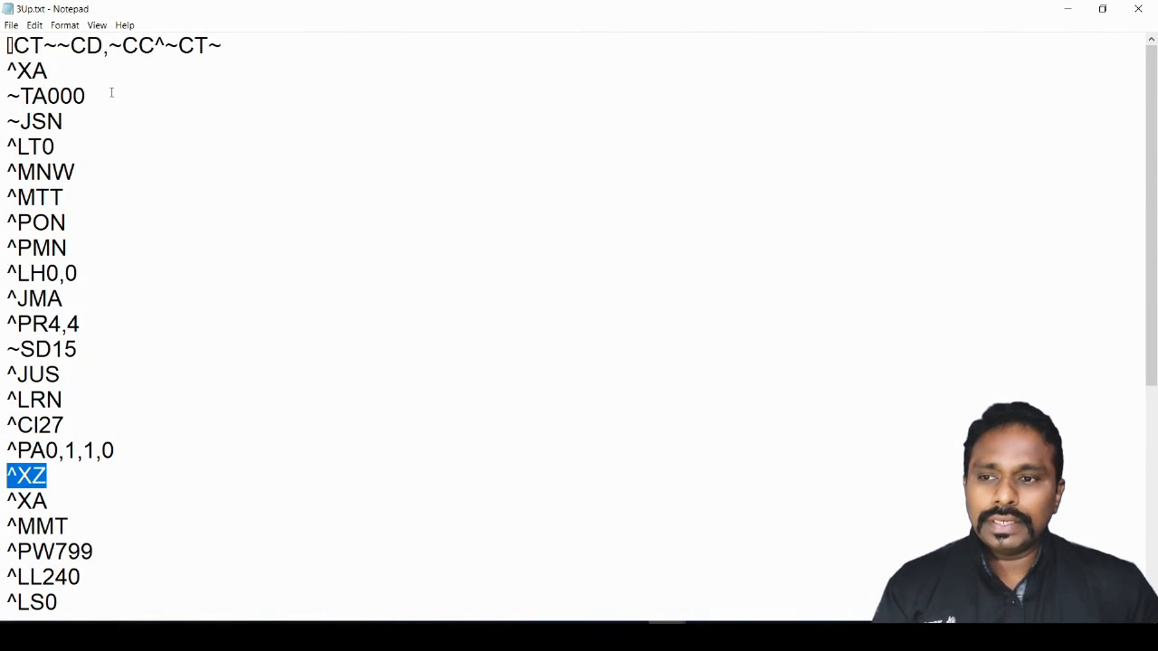
left_click_drag(6, 69, 96, 471)
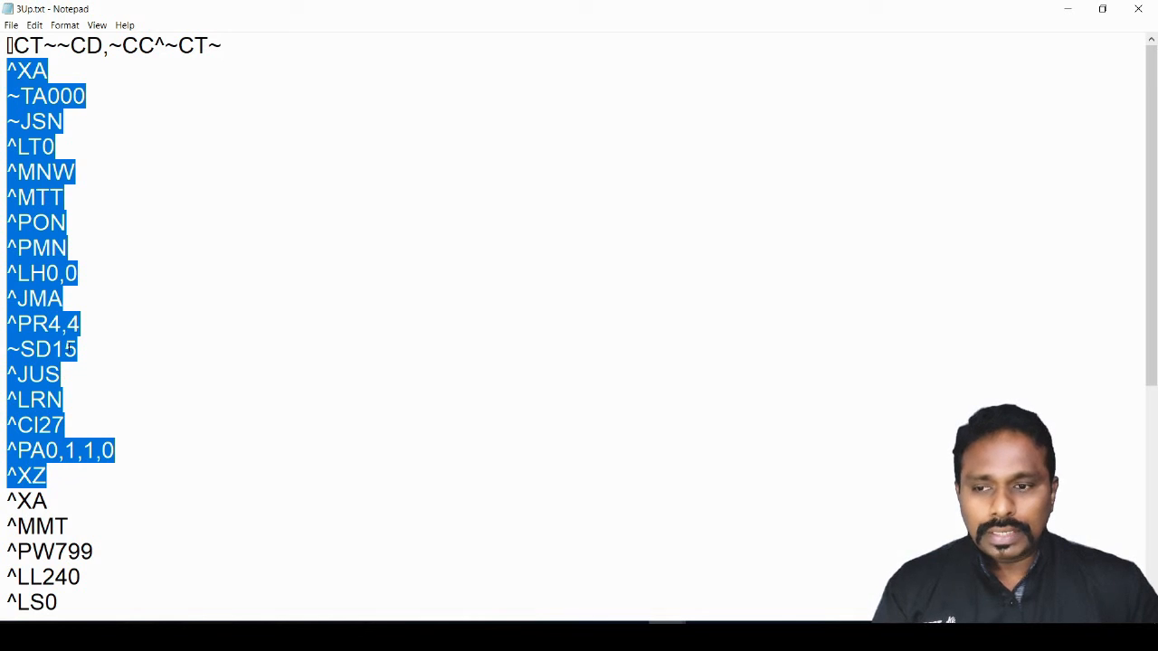
Step: Highlight the print speed command ^PR4,4 and the darkness command ~SD15 in the configuration block
left_click_drag(78, 349, 20, 349)
left_click_drag(87, 322, 7, 324)
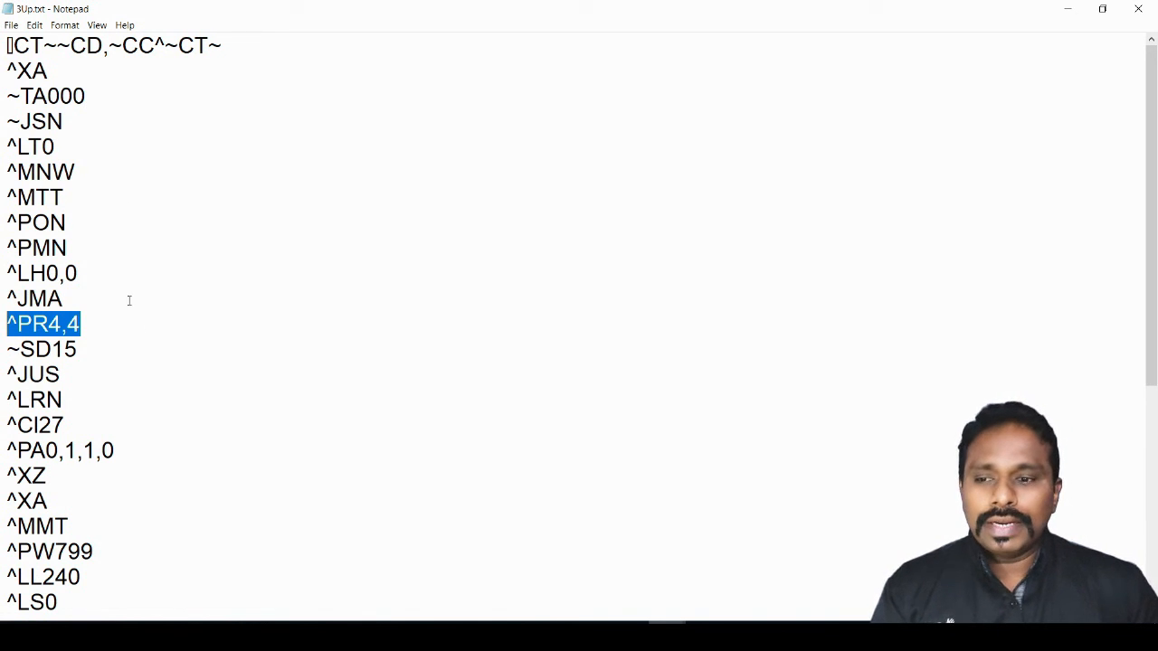
left_click_drag(90, 353, 2, 351)
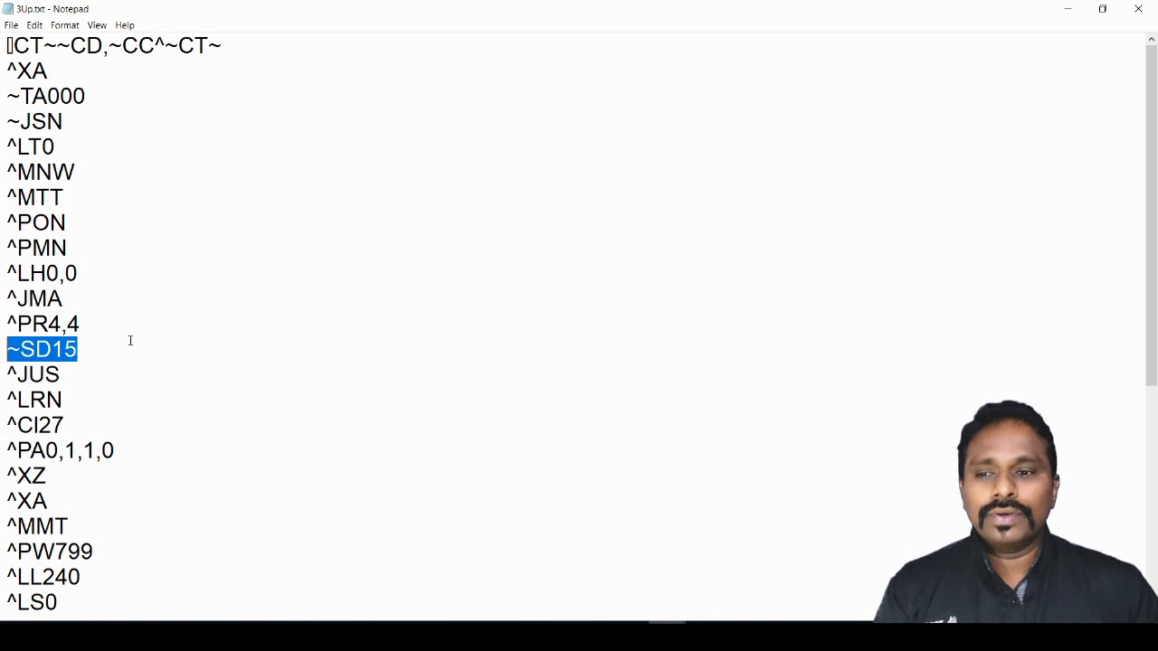
left_click_drag(112, 350, 9, 357)
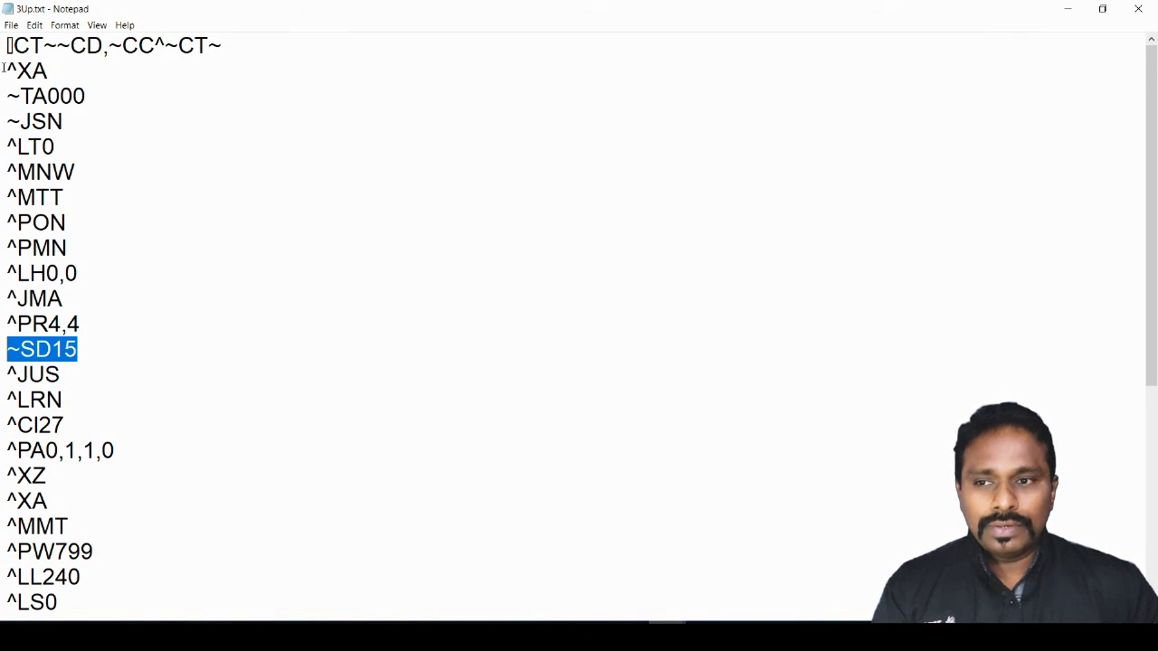
Step: Review the whole configuration block again, highlighting its opening ^XA and the full range to its closing ^XZ
left_click_drag(6, 65, 120, 466)
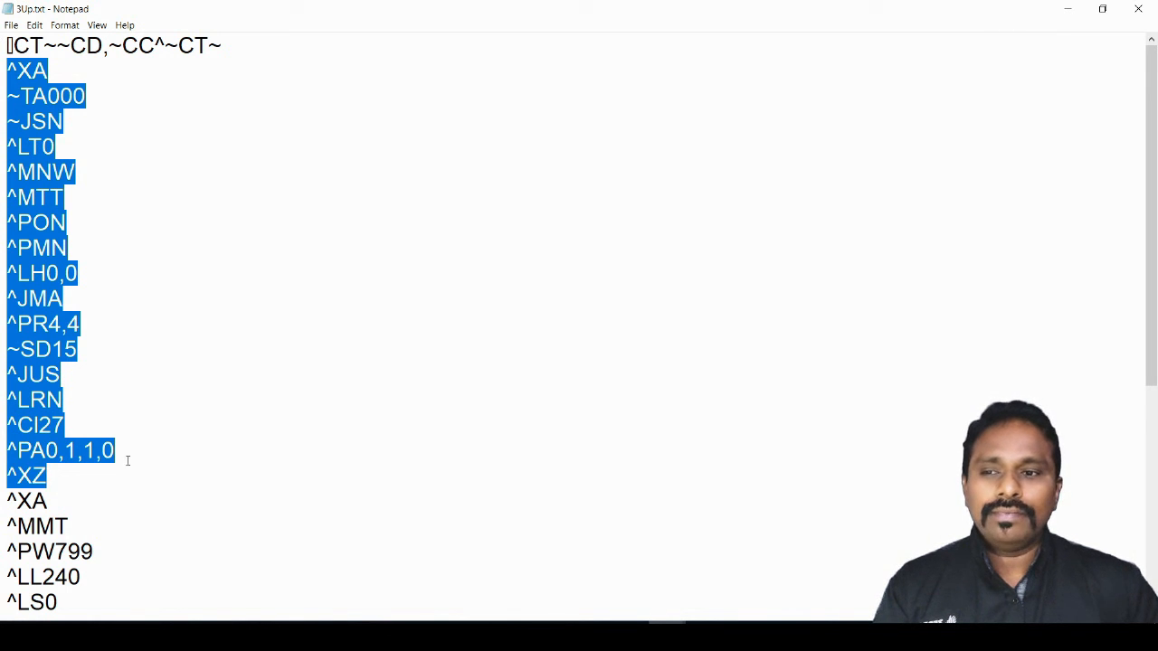
left_click(225, 424)
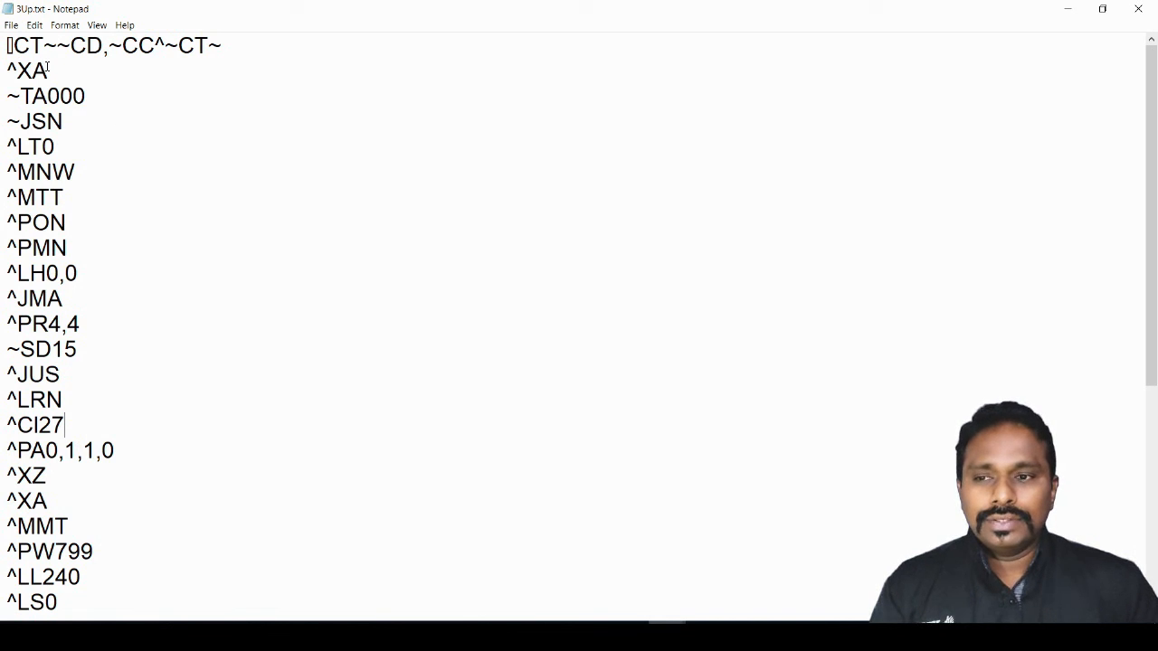
left_click_drag(48, 70, 3, 61)
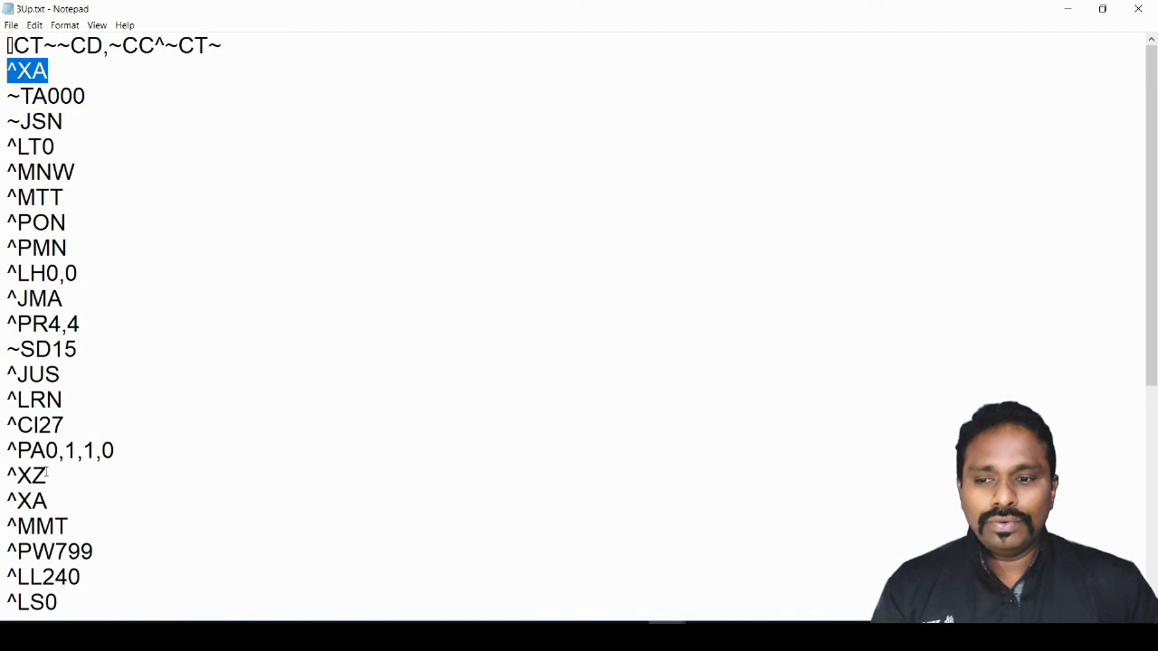
left_click_drag(47, 472, 3, 76)
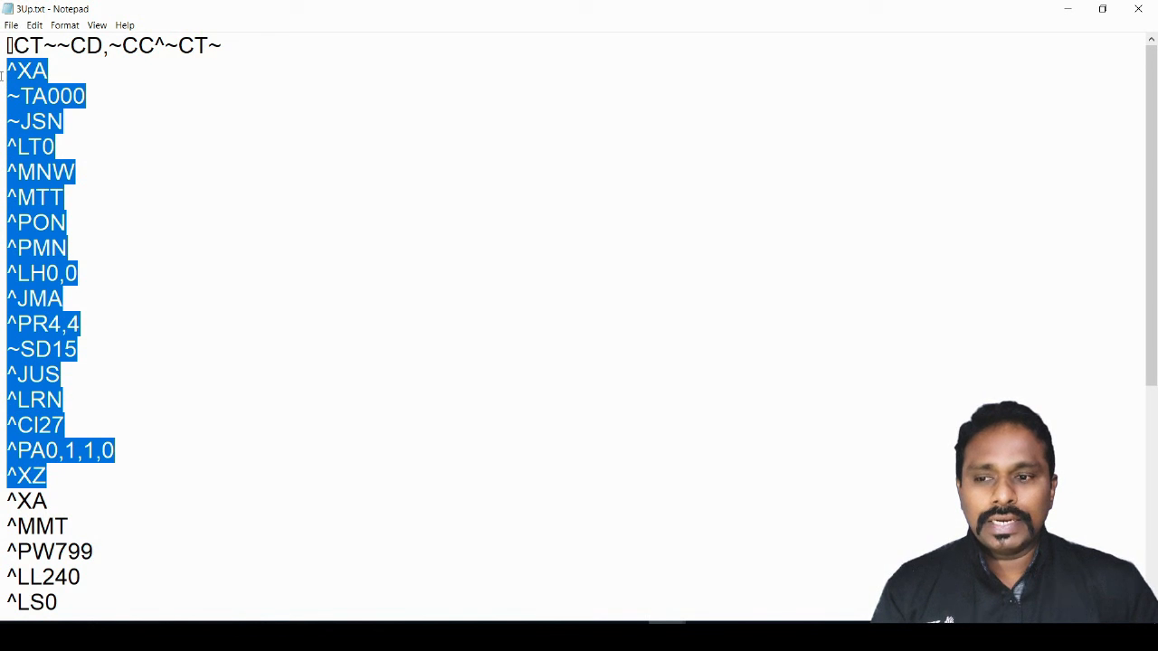
Step: Examine the second block holding the label contents, highlighting its ^XA, its full range and the final ^XZ
scroll(254, 194, "down", 5)
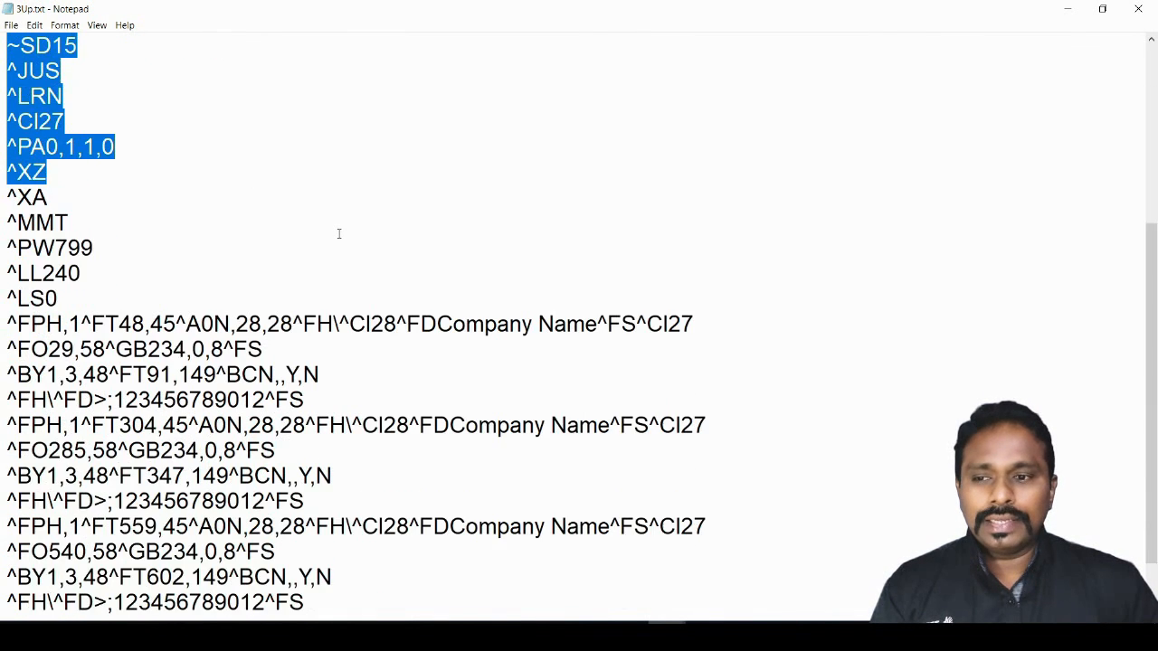
left_click_drag(64, 121, 3, 115)
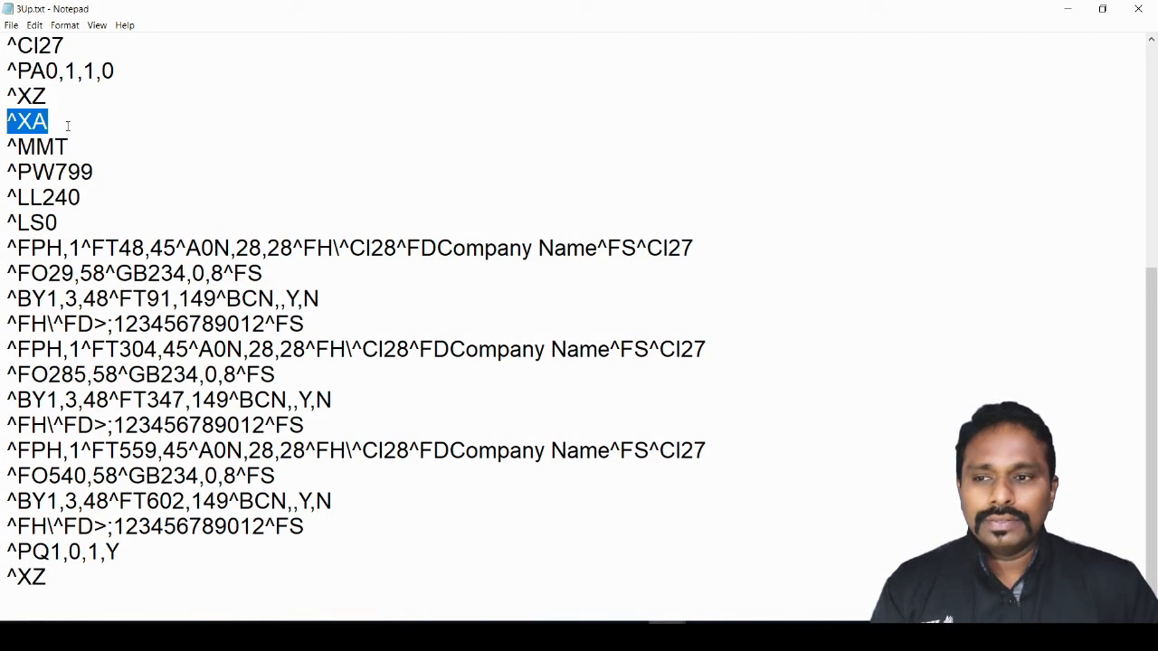
left_click_drag(5, 120, 181, 579)
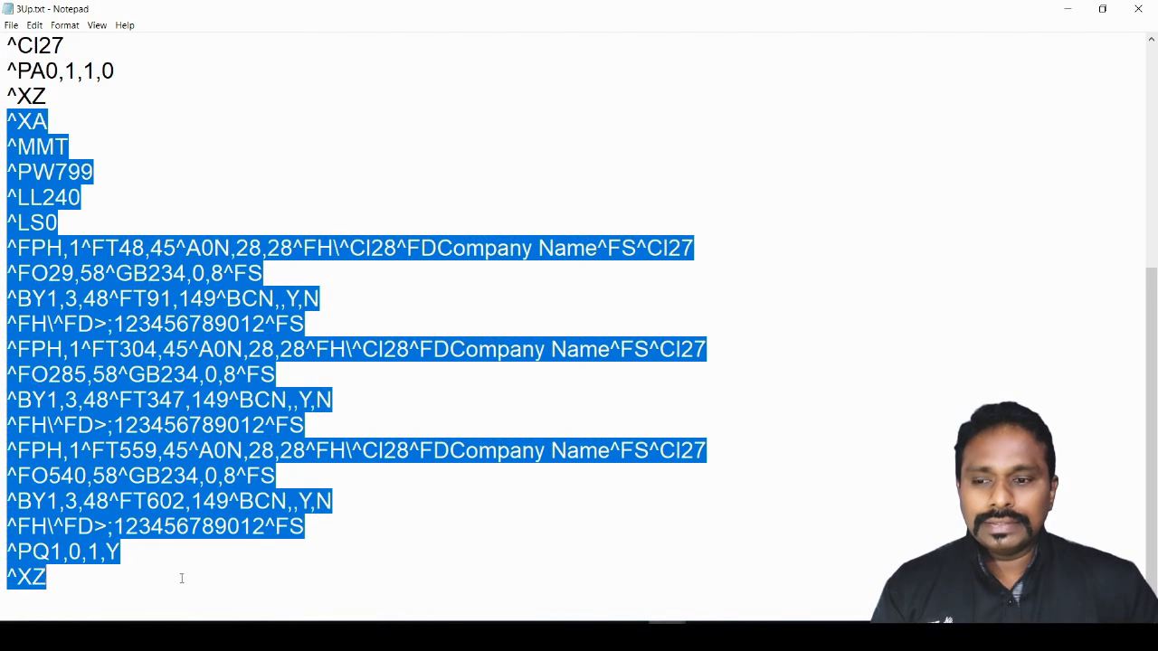
left_click_drag(90, 573, 4, 576)
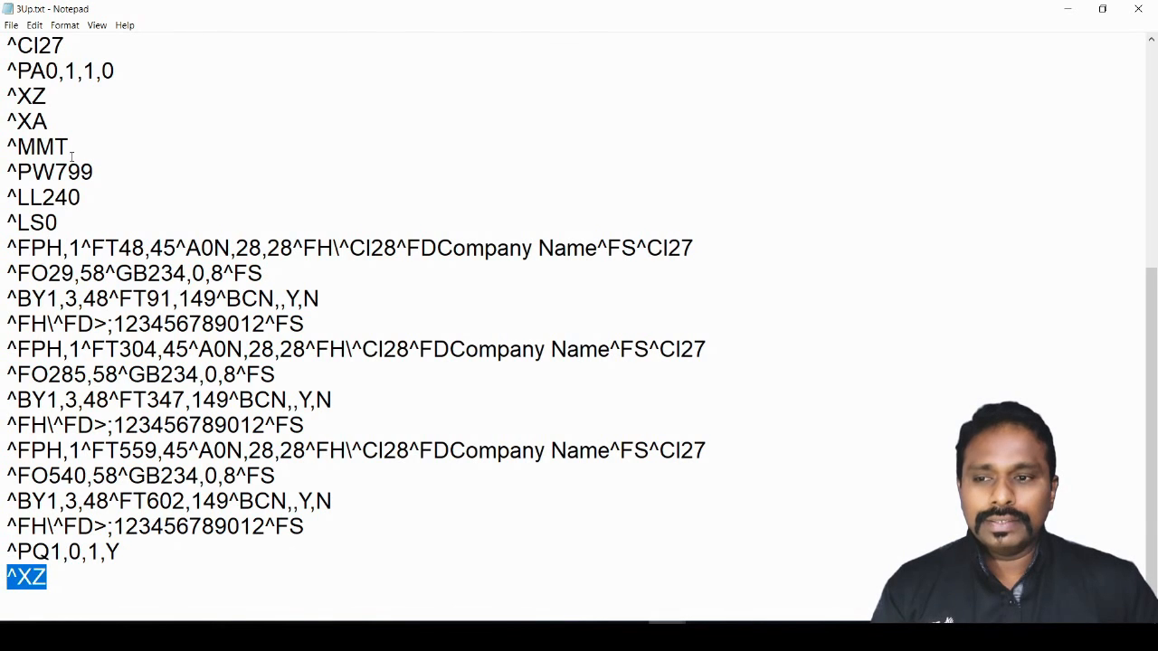
left_click_drag(55, 120, 4, 121)
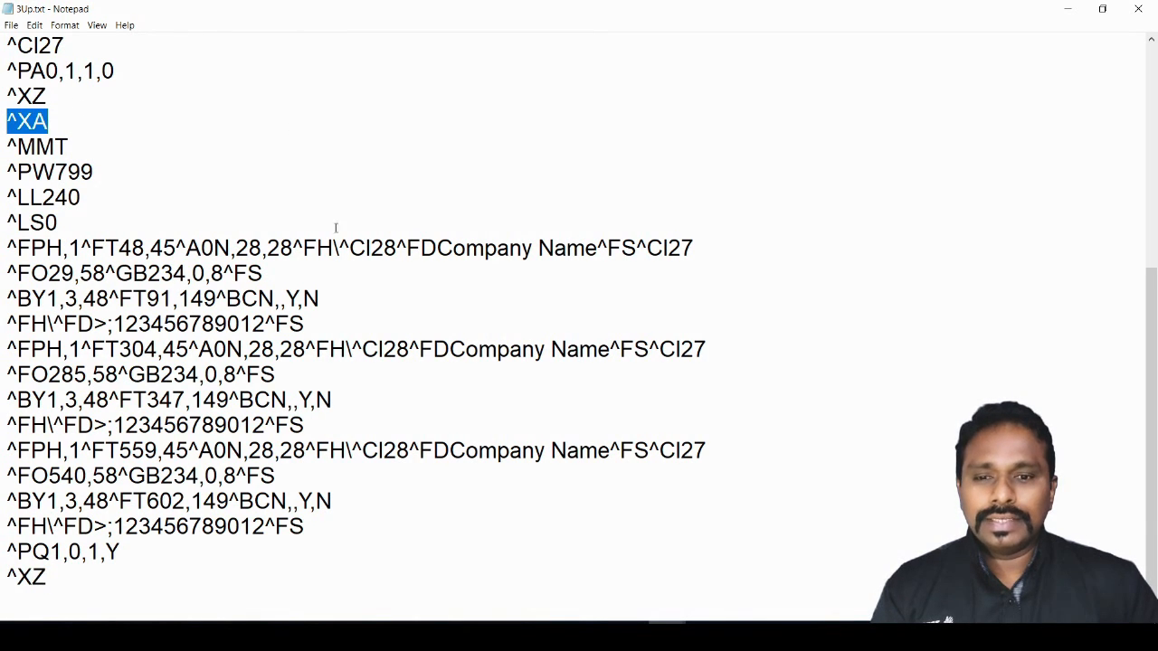
left_click_drag(437, 248, 597, 249)
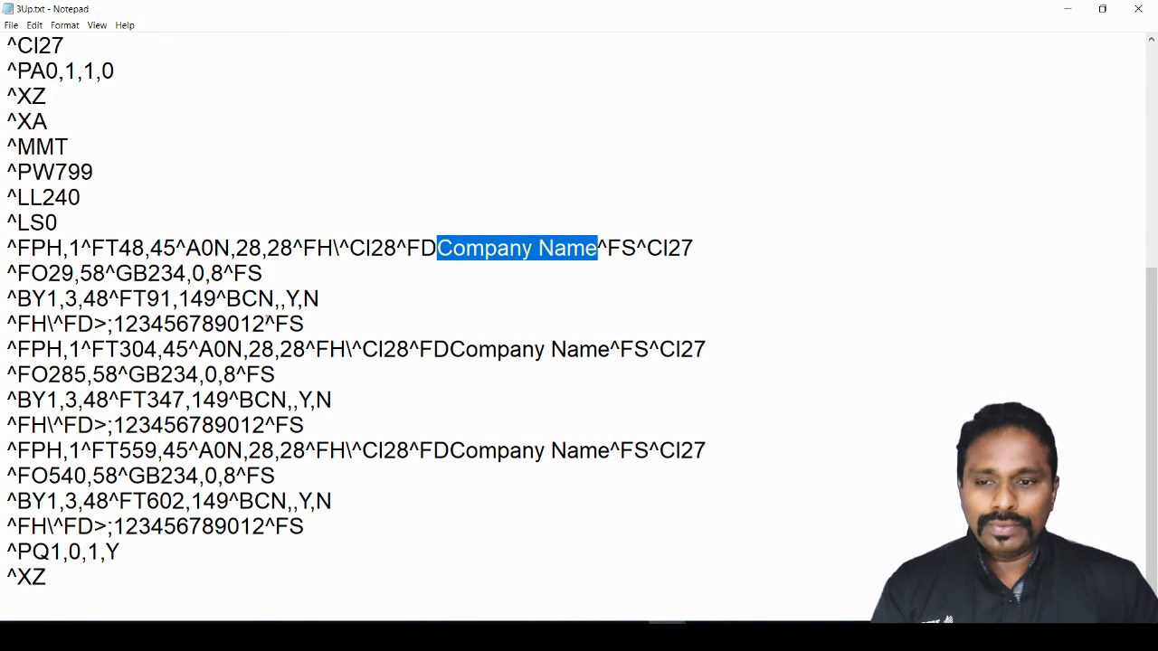
left_click_drag(266, 324, 118, 314)
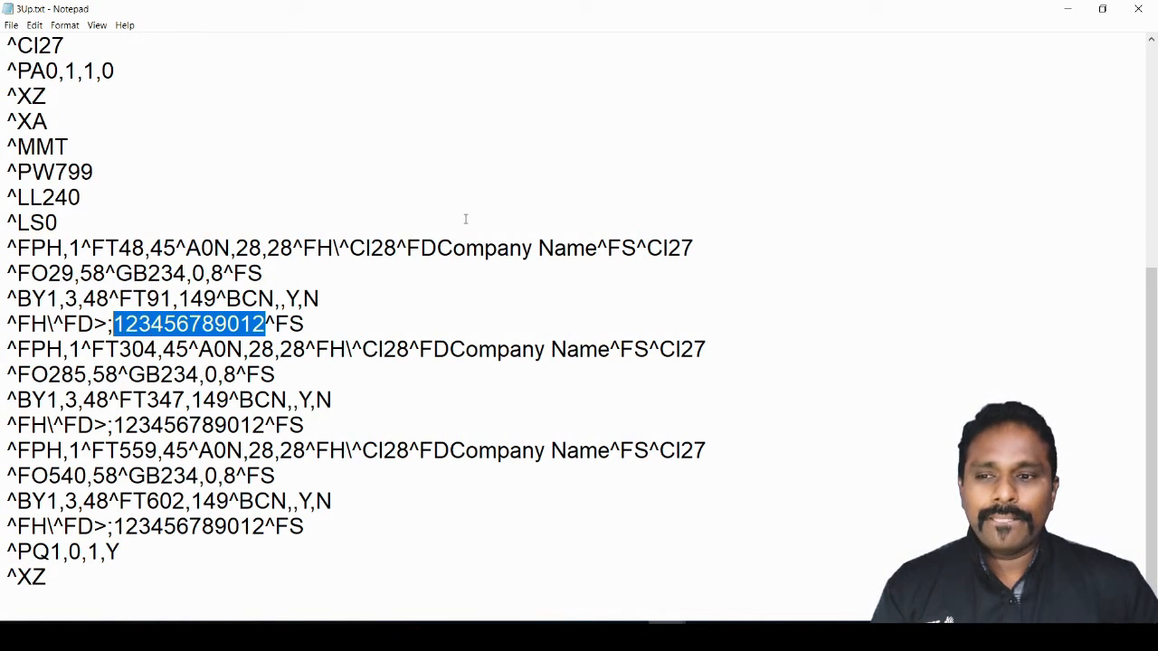
Step: Delete the configuration block from the file's first line through the first ^XZ and save the text file
scroll(466, 219, "up", 5)
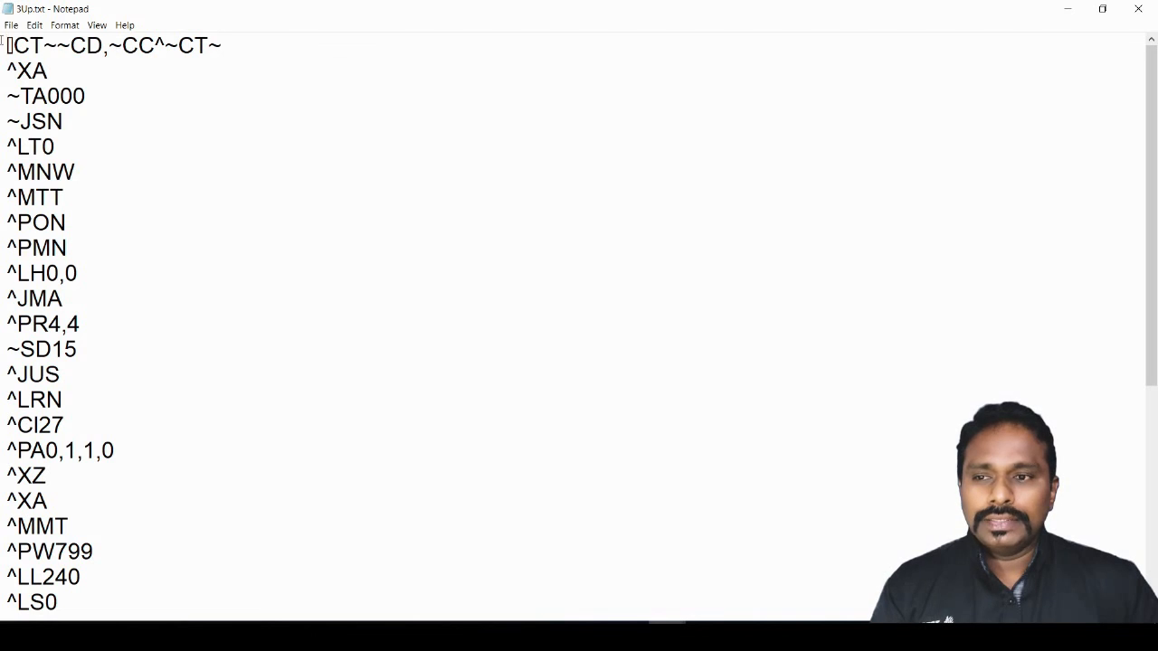
left_click_drag(4, 43, 157, 472)
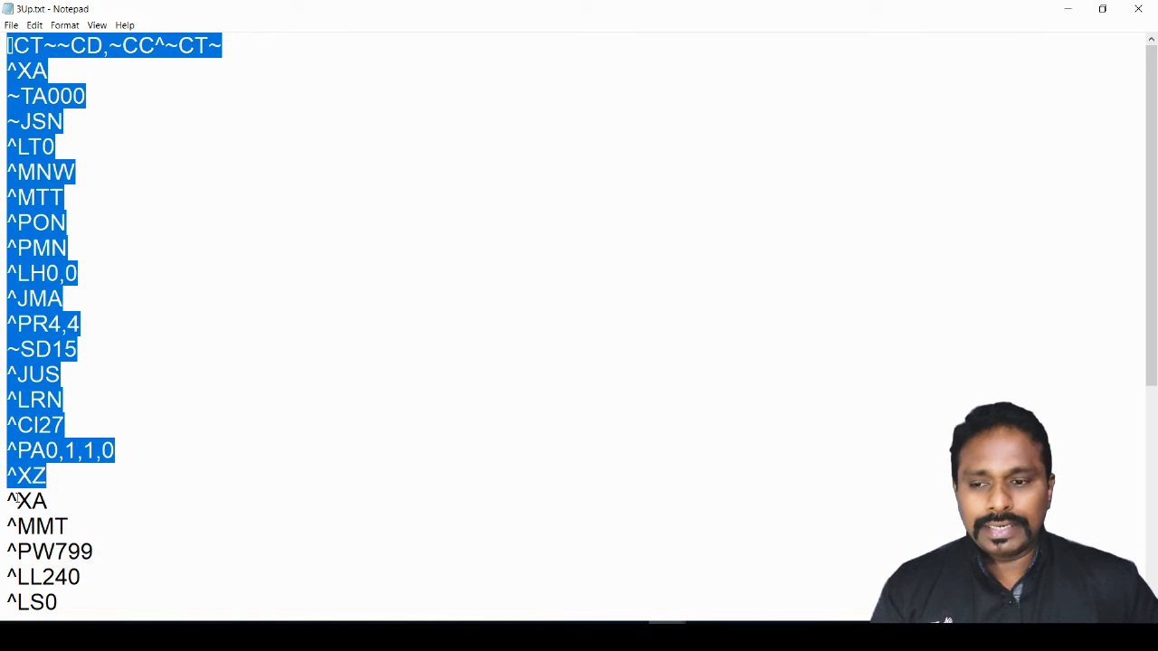
key("Delete")
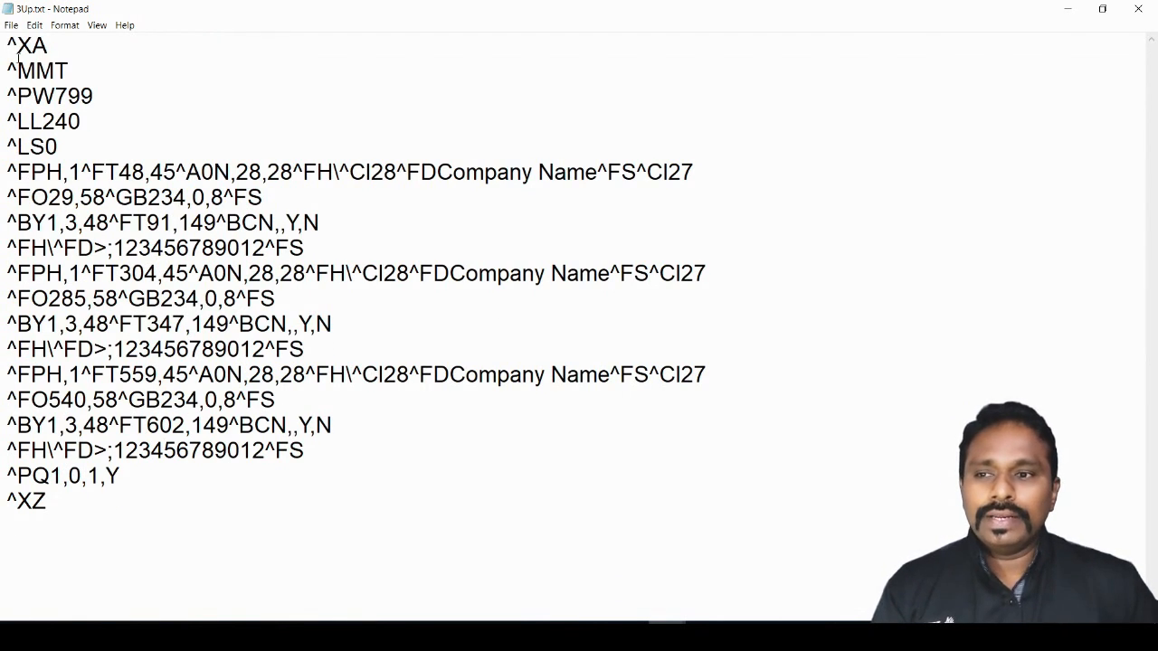
left_click(11, 25)
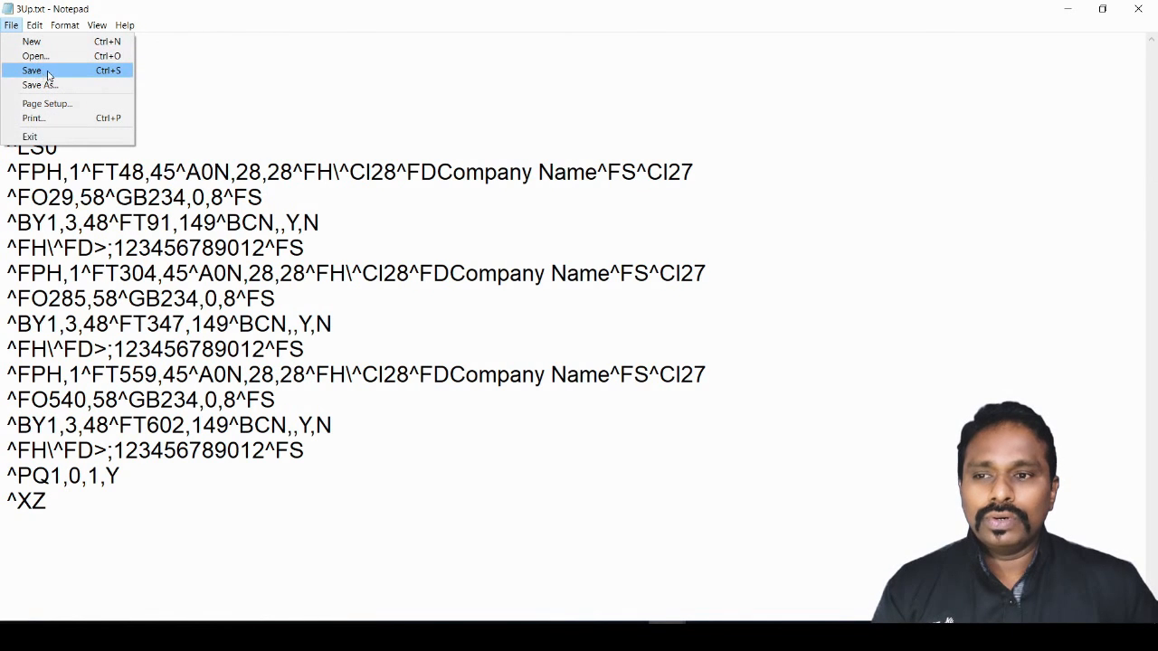
left_click(34, 71)
left_click(754, 492)
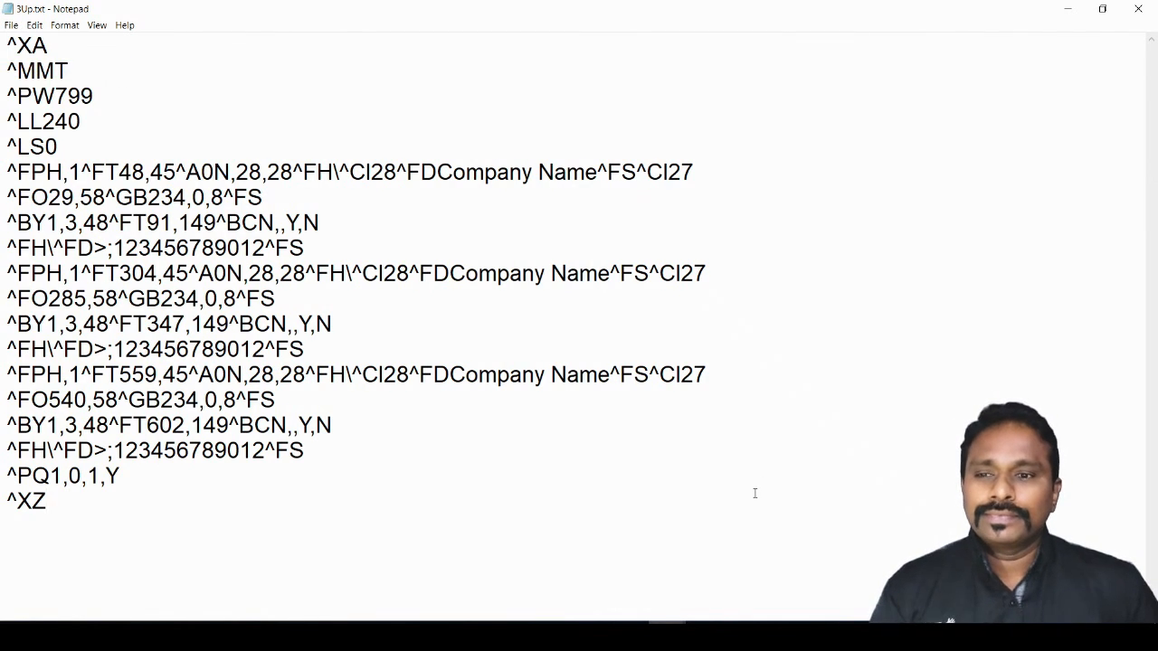